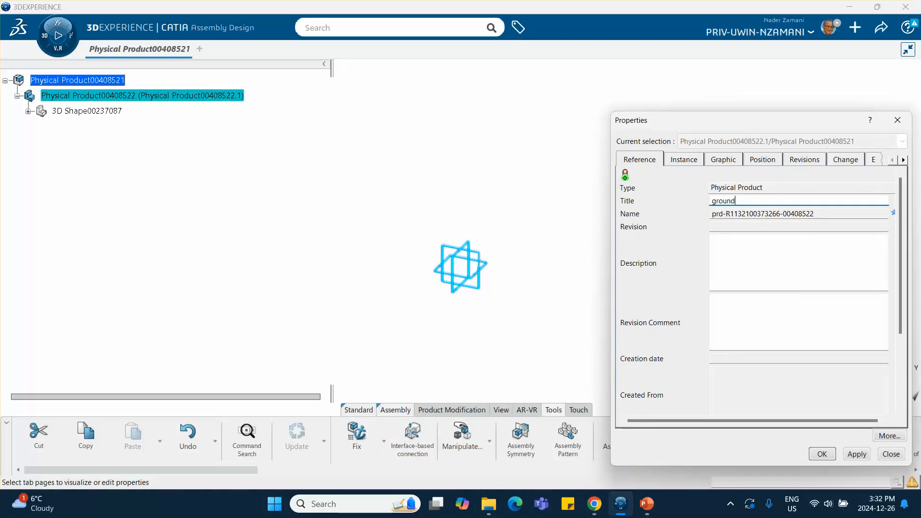
Set the component's instance title to ground and accept its properties.
click(685, 161)
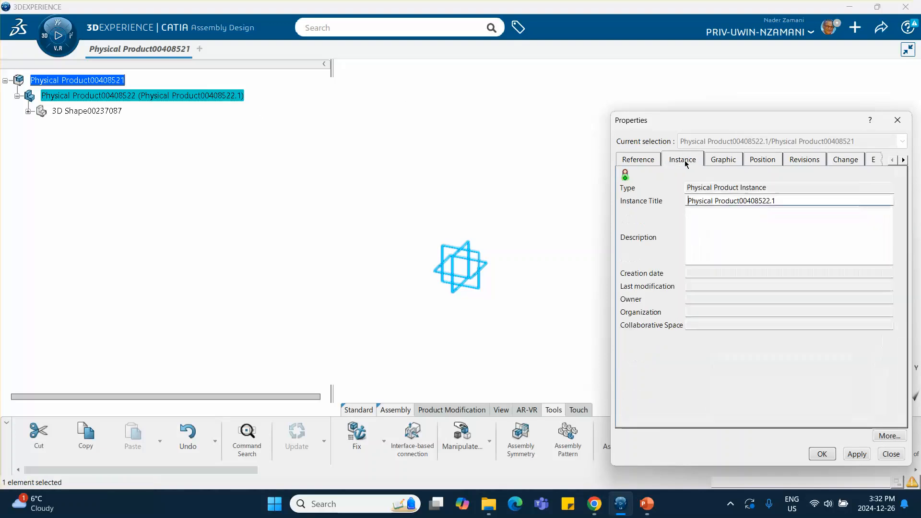
text(g)
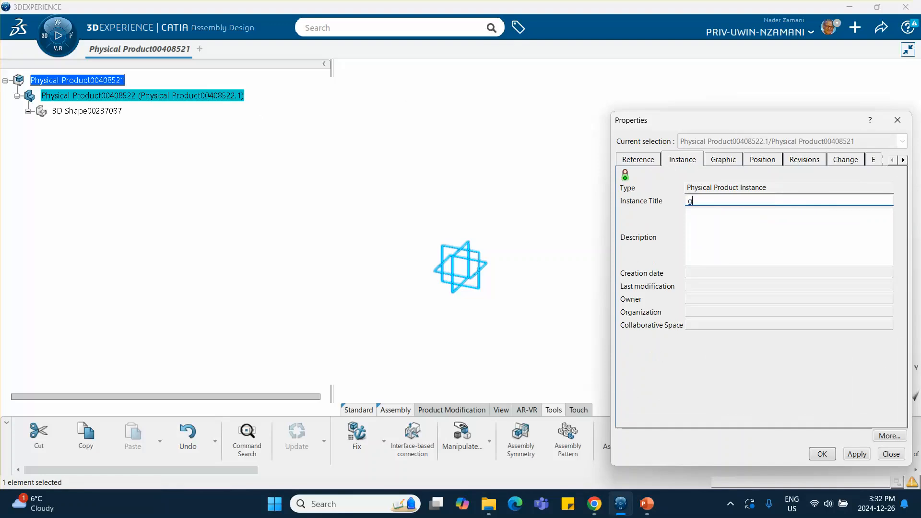
text(round)
click(820, 454)
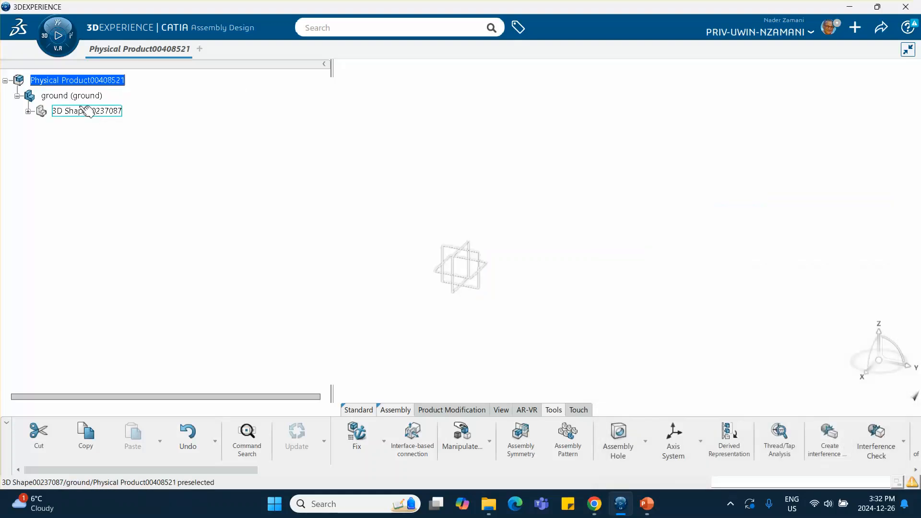
Activate the 3D shape of the ground part for editing and start a sketch on its yz plane.
click(28, 112)
click(73, 112)
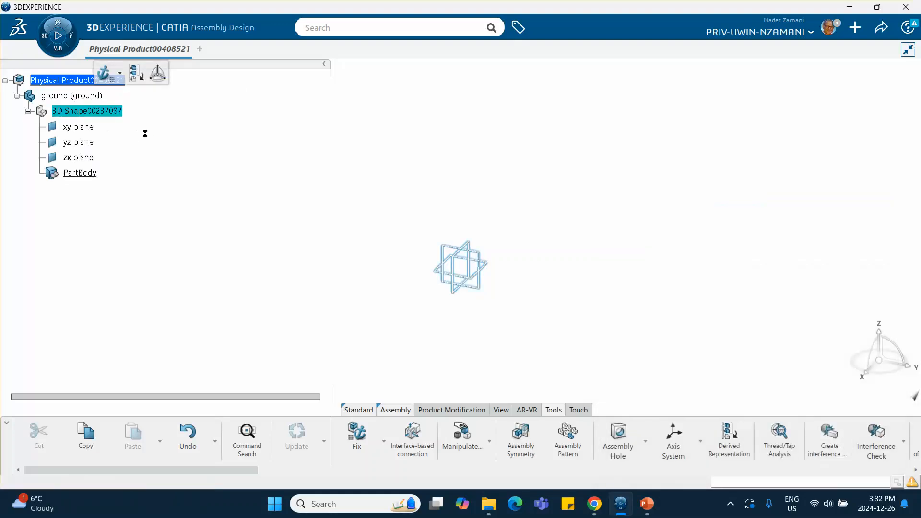
click(475, 252)
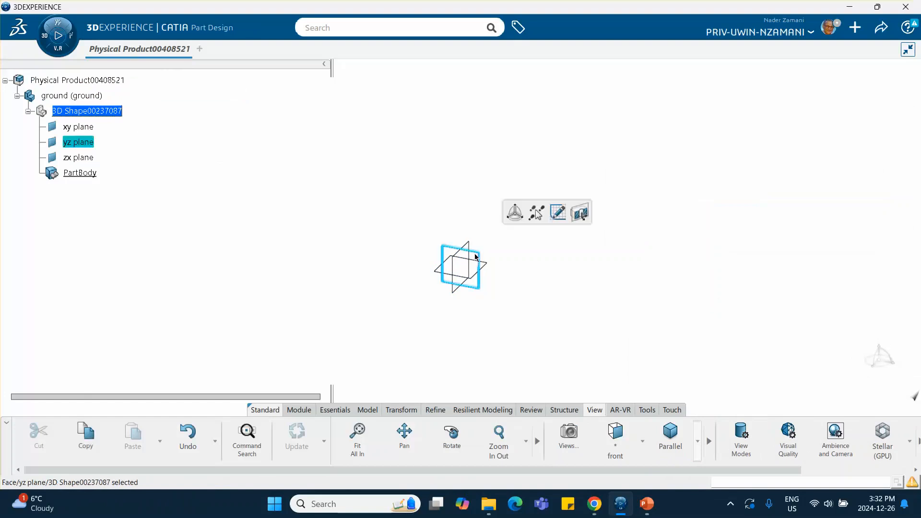
click(557, 212)
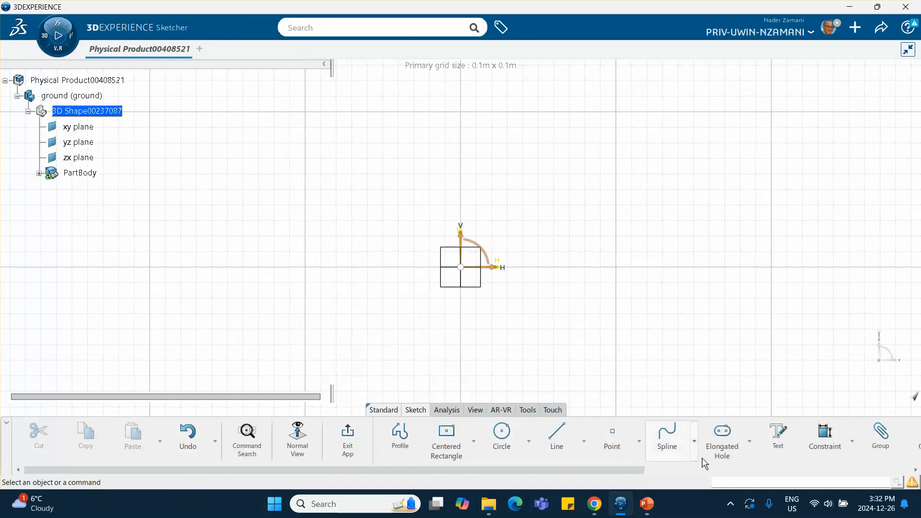
Sketch a closed L-shaped profile about 0.23 m long and 0.042 m high, with its base on the horizontal axis and the upright's inner edge on the vertical axis.
click(400, 435)
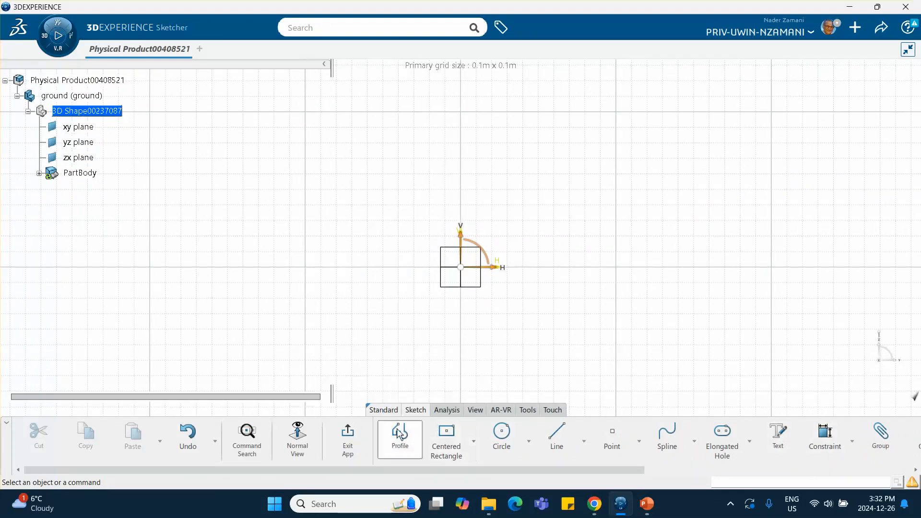
click(461, 200)
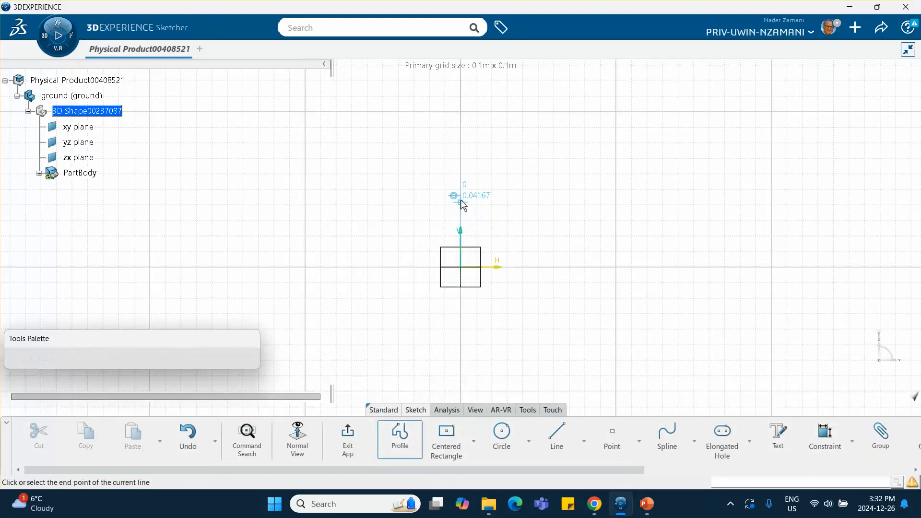
click(427, 202)
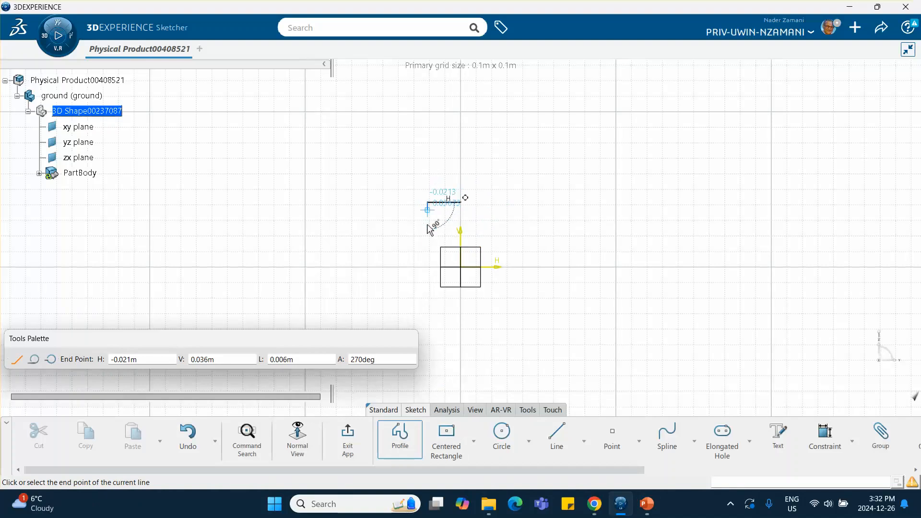
click(428, 267)
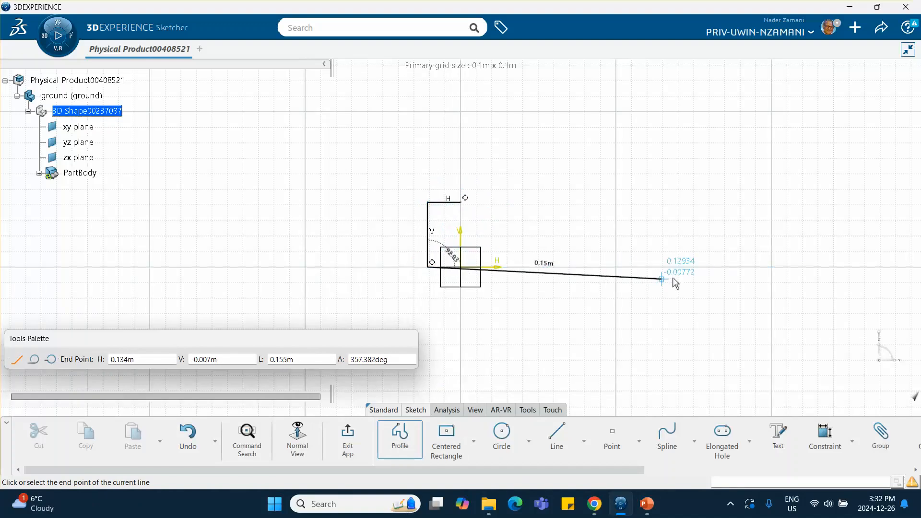
click(789, 267)
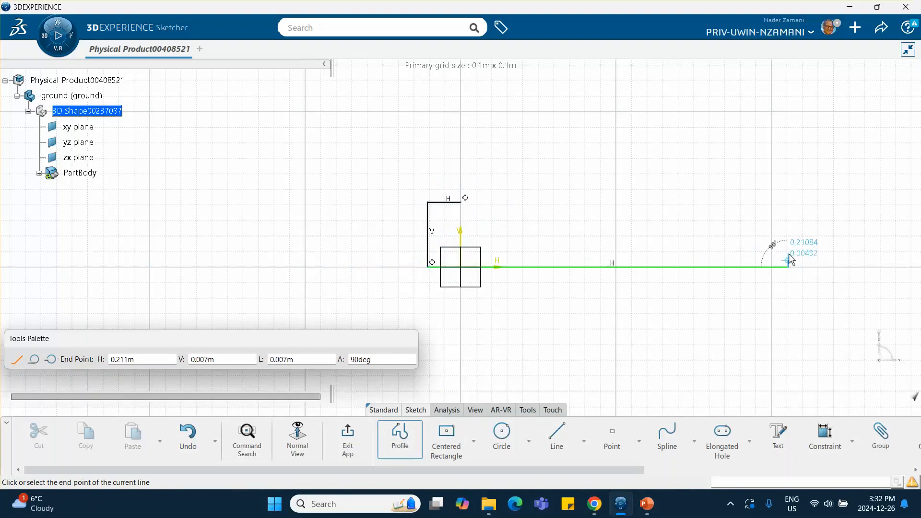
click(789, 250)
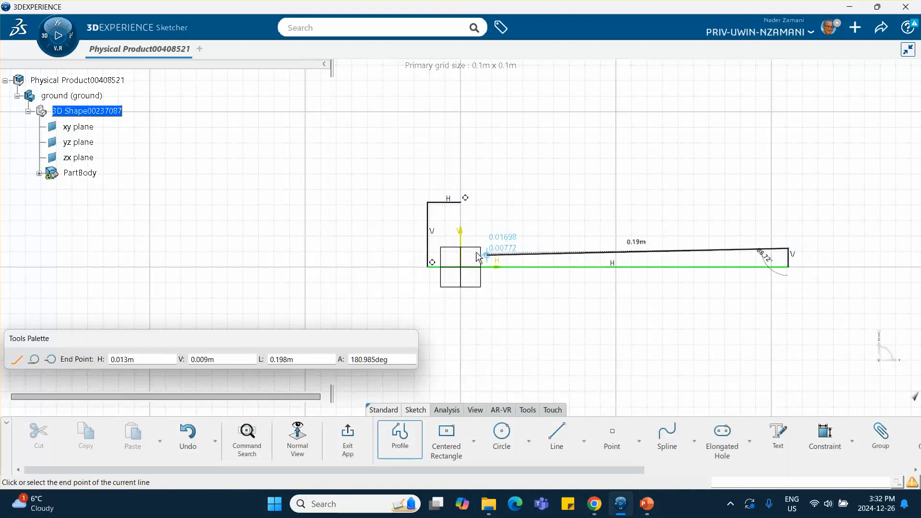
click(461, 248)
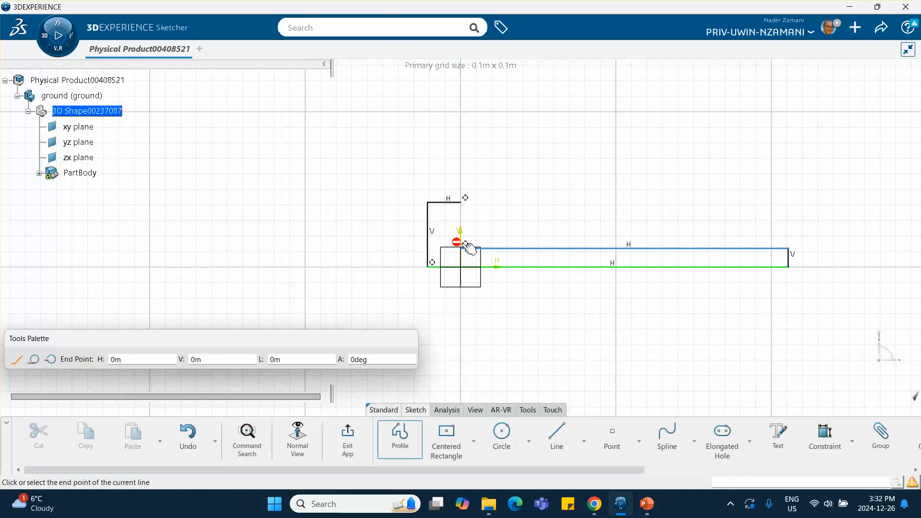
click(464, 204)
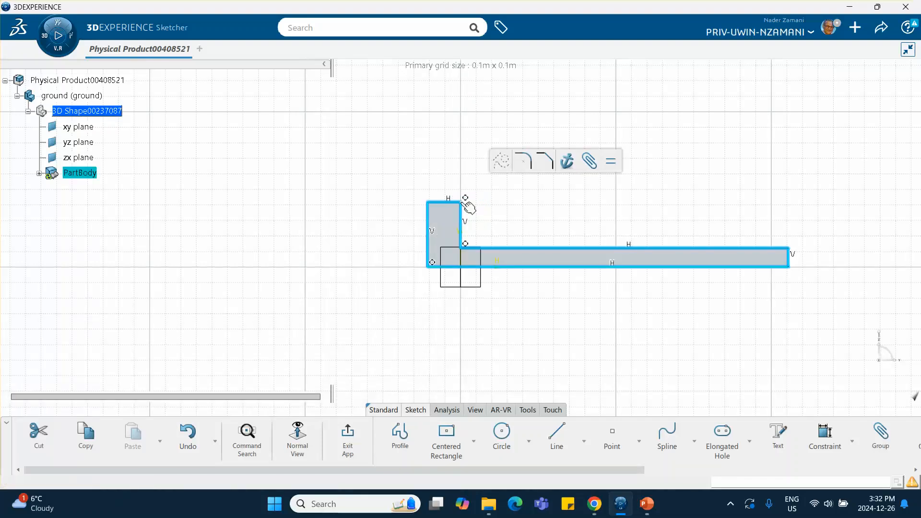
double_click(462, 203)
middle_drag(528, 234, 465, 212)
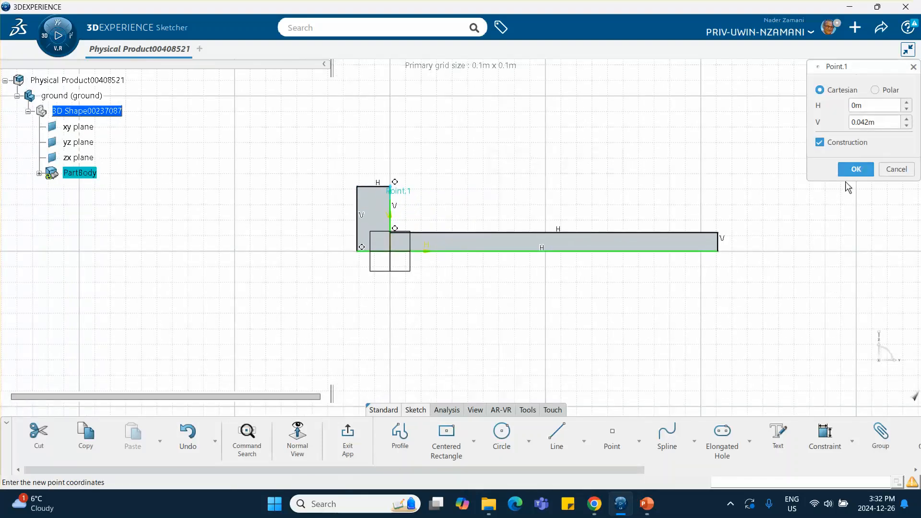
click(852, 170)
click(580, 244)
Dimension the short end edge of the horizontal leg to 0.05 m, scale the whole sketch accordingly, and move the dimension text above the edge.
middle_drag(599, 226, 599, 158)
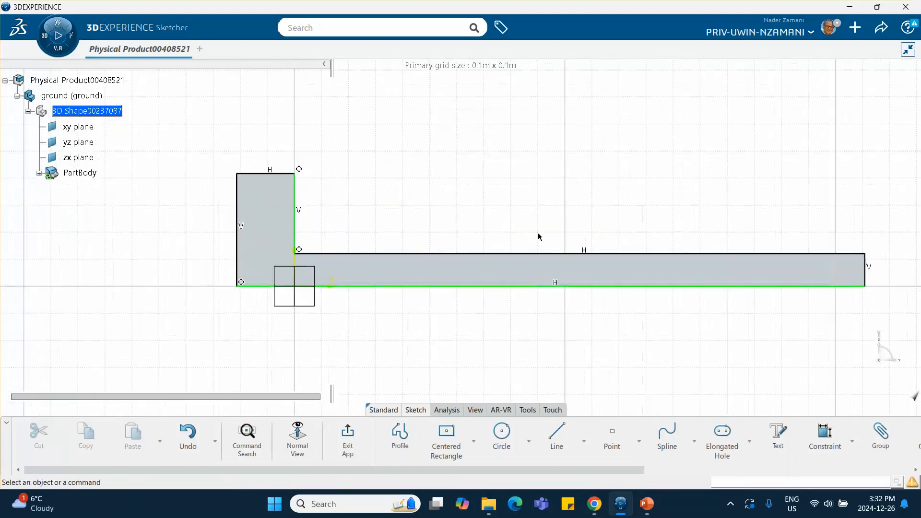
middle_drag(506, 310, 478, 307)
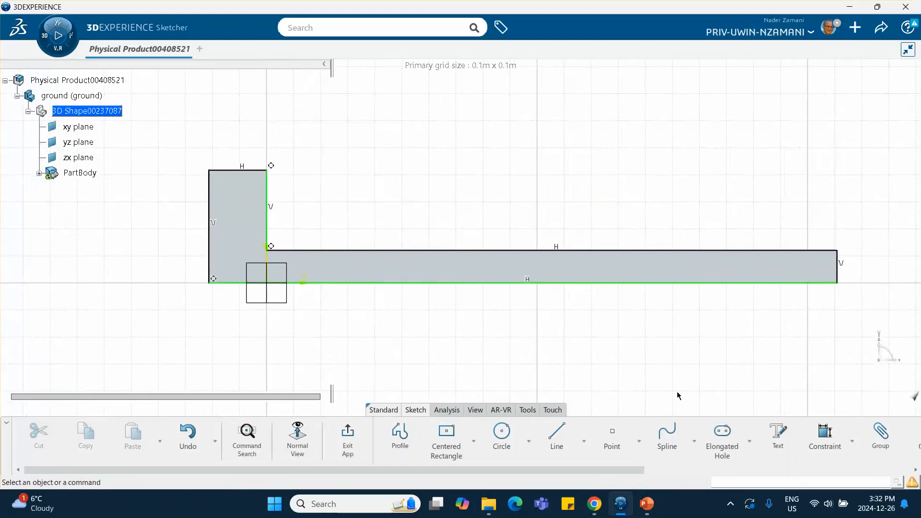
click(825, 435)
click(838, 274)
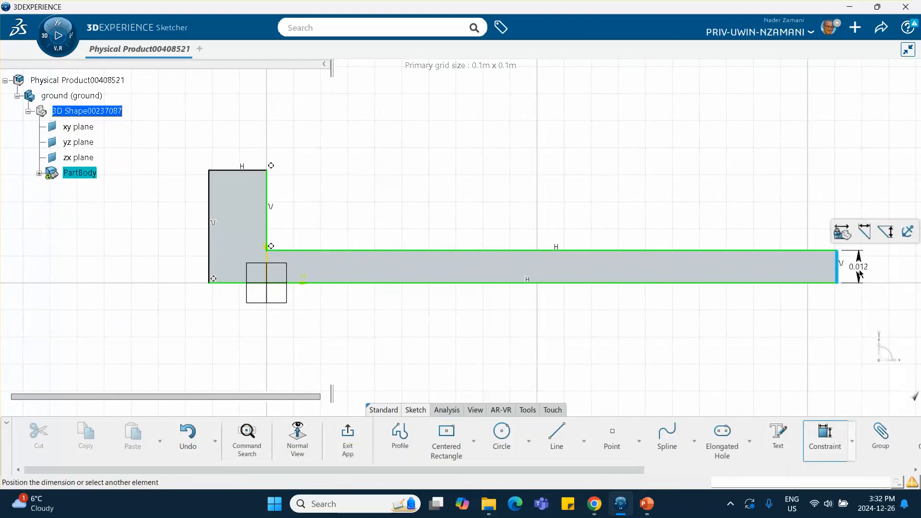
click(862, 270)
text(.05)
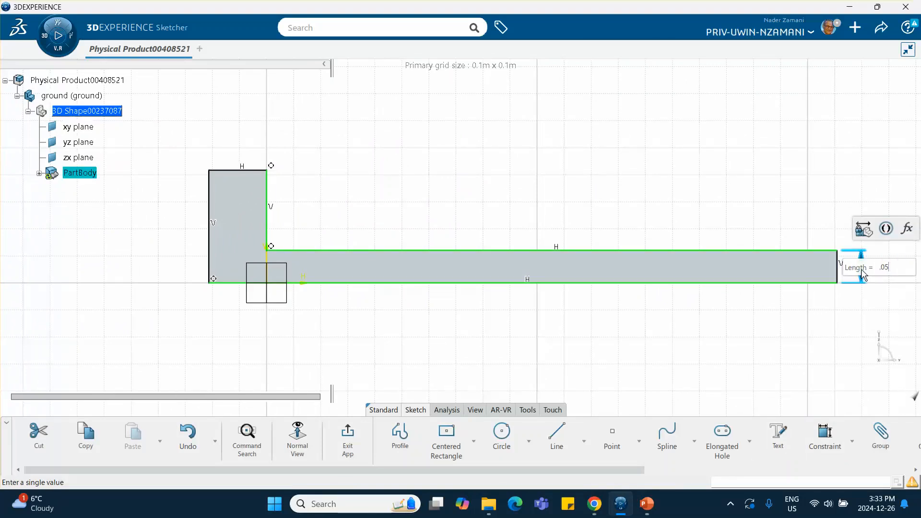
key(Return)
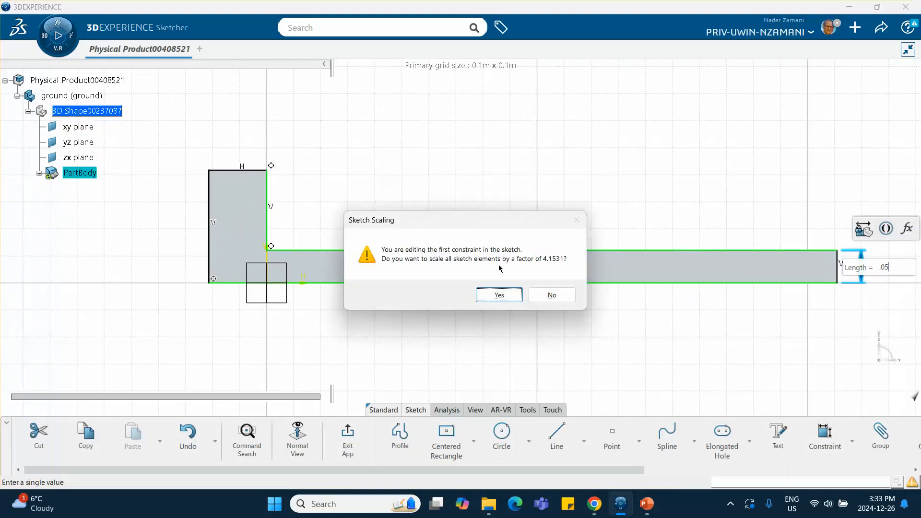
click(499, 295)
mouse_move(409, 250)
middle_down()
mouse_move(403, 247)
mouse_move(418, 355)
mouse_move(430, 340)
mouse_move(307, 333)
middle_up()
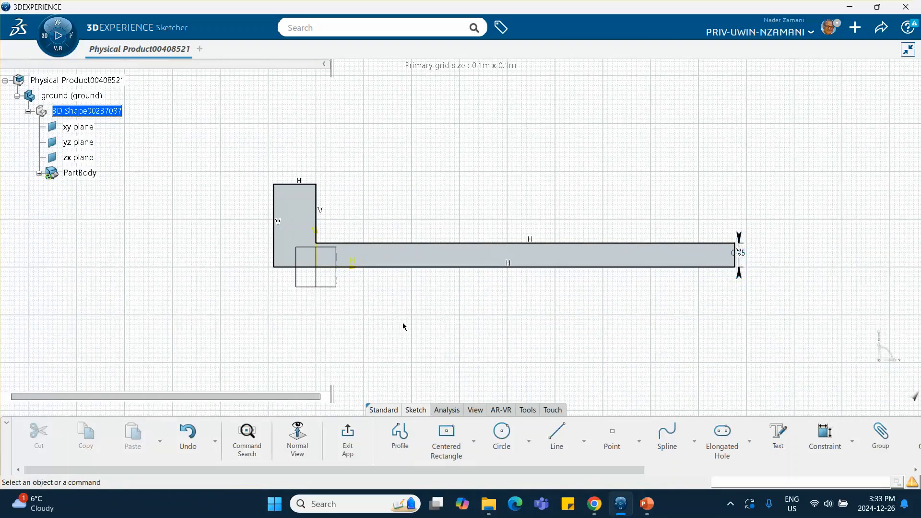
click(740, 252)
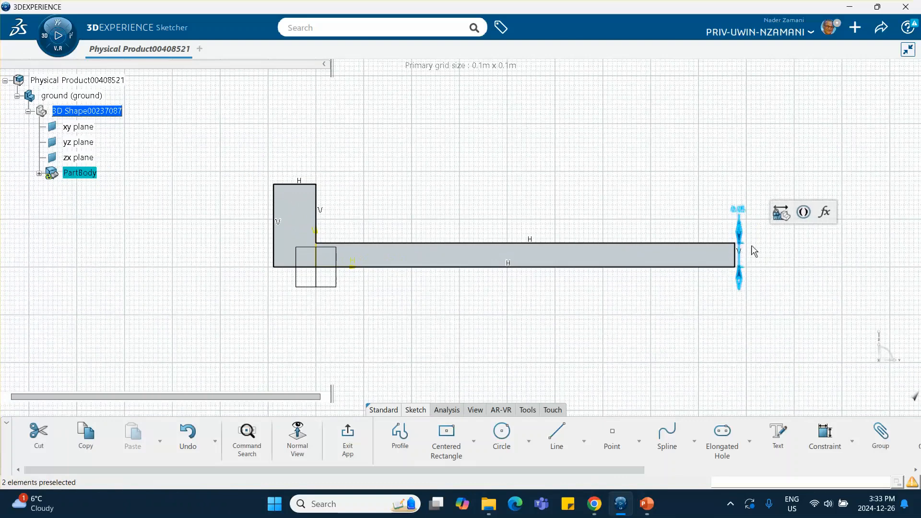
click(784, 307)
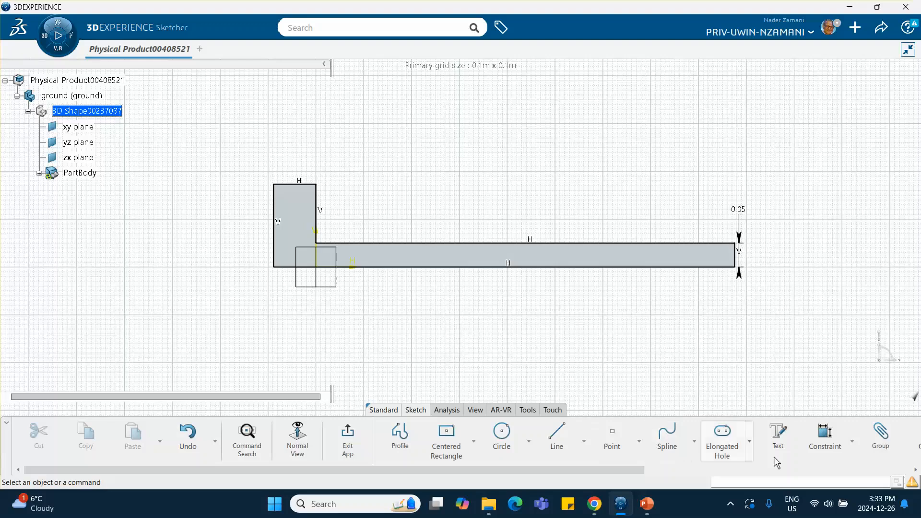
Dimension the top edge of the upright leg and set its width to 0.05 m.
click(824, 432)
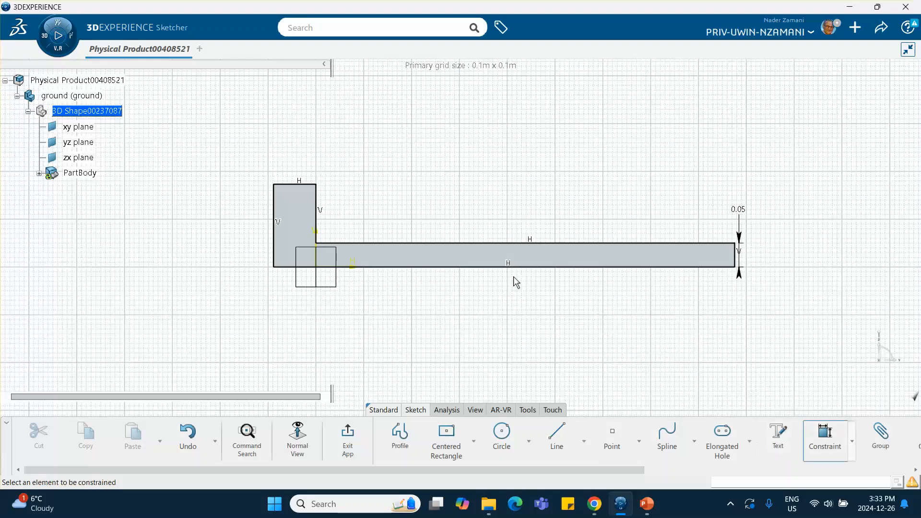
click(294, 185)
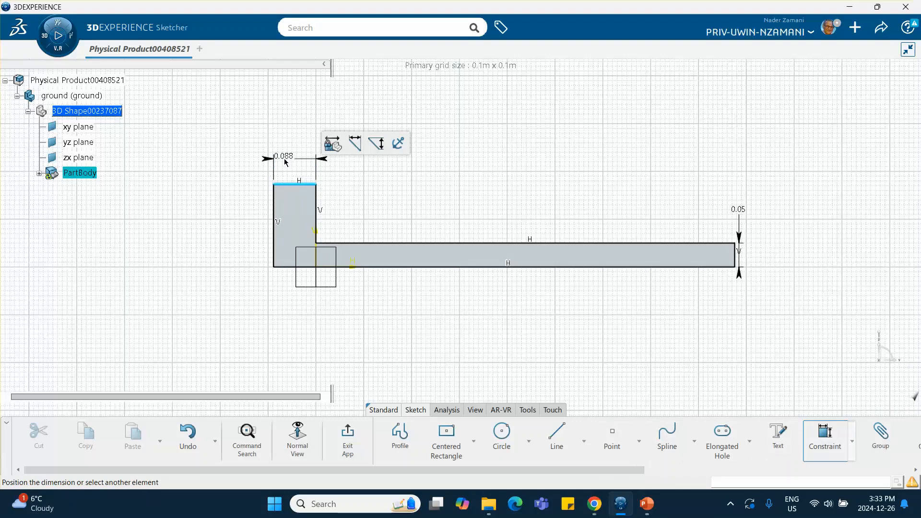
click(301, 160)
text(0)
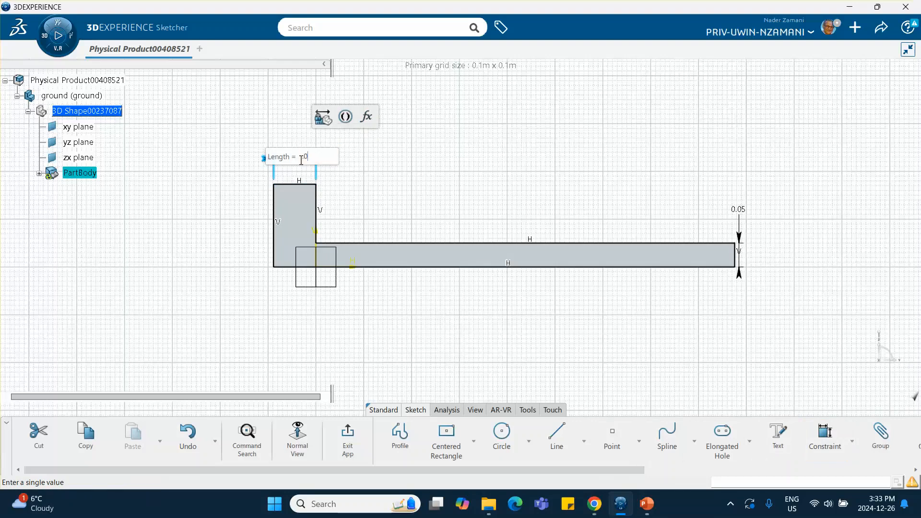
text(.05)
key(Return)
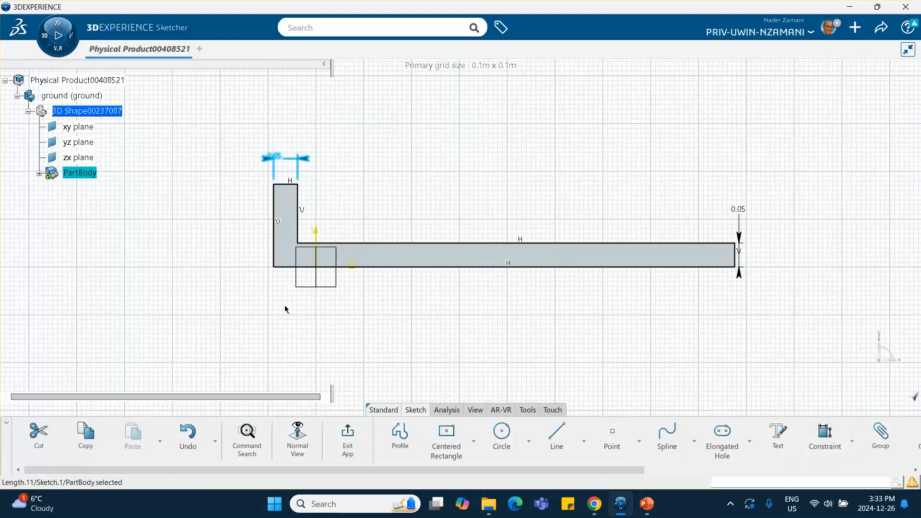
click(290, 312)
Constrain the upright leg's inner edge to the vertical sketch axis with an offset of 0.
mouse_move(331, 317)
middle_down()
mouse_move(366, 312)
mouse_move(367, 304)
middle_up()
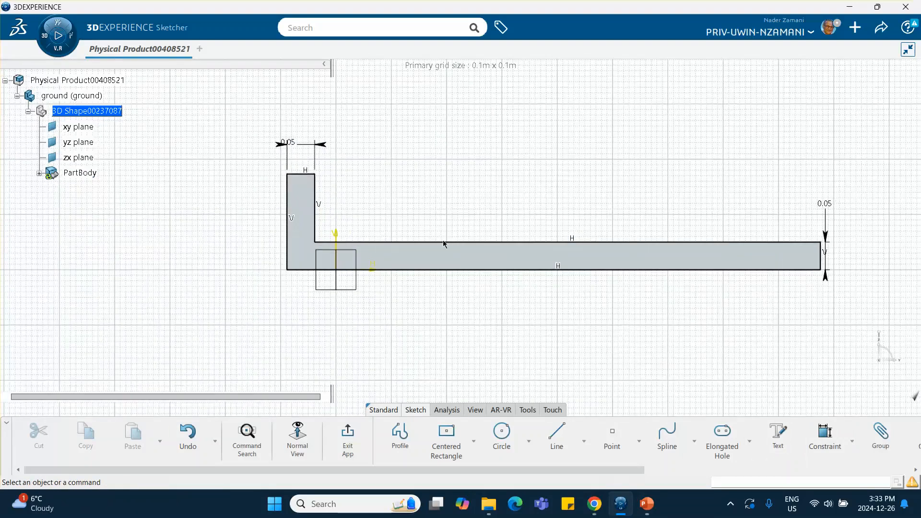
click(319, 233)
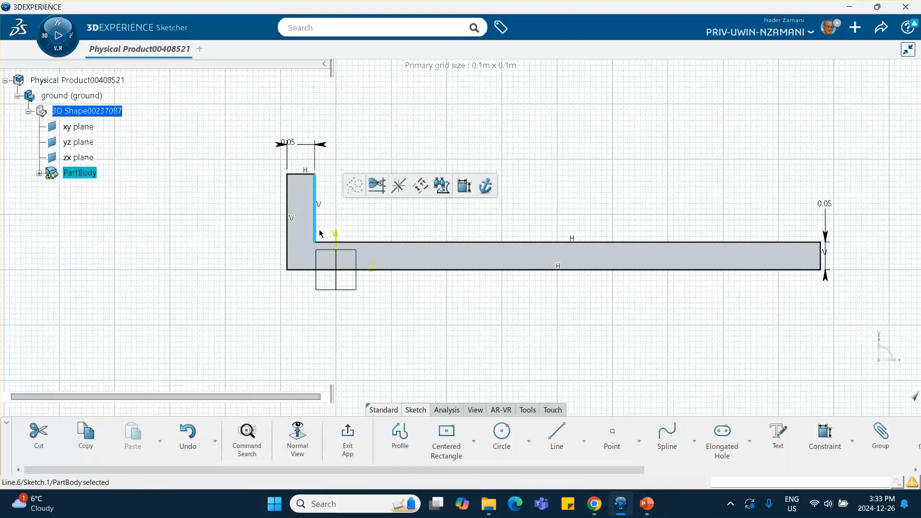
ctrl+click(338, 235)
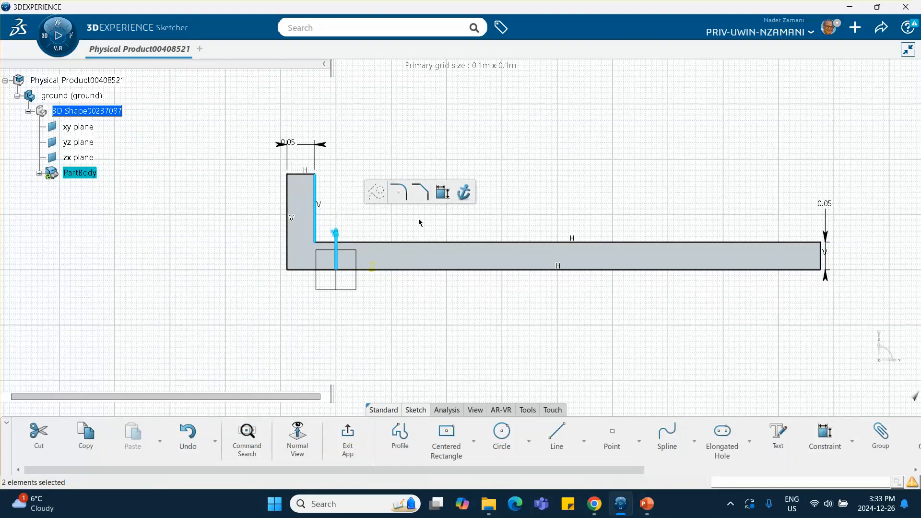
click(438, 197)
click(342, 95)
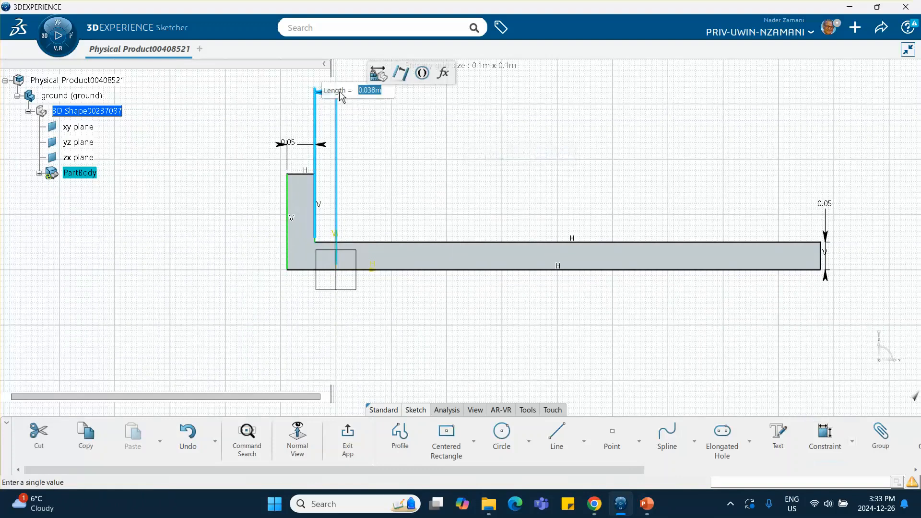
text(0)
key(Return)
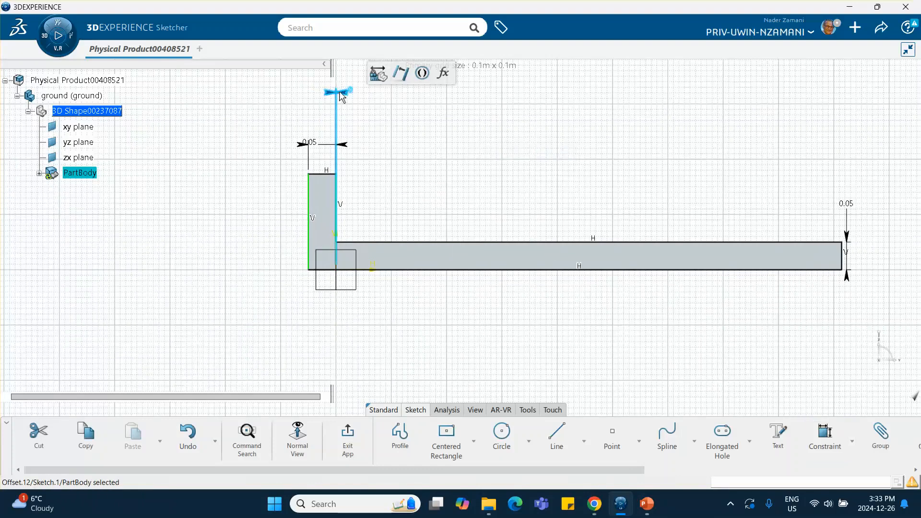
click(243, 229)
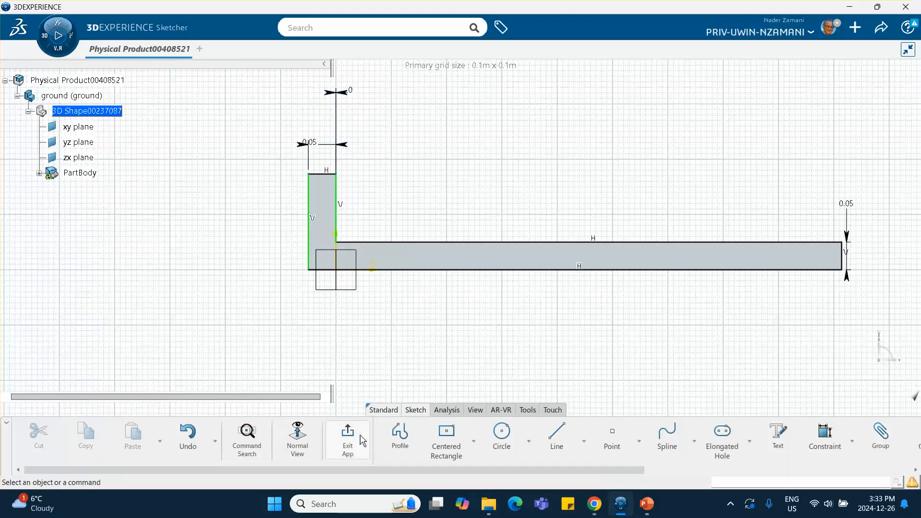
Dimension the full base edge of the L-shaped profile and set its length to 0.7 m.
click(825, 434)
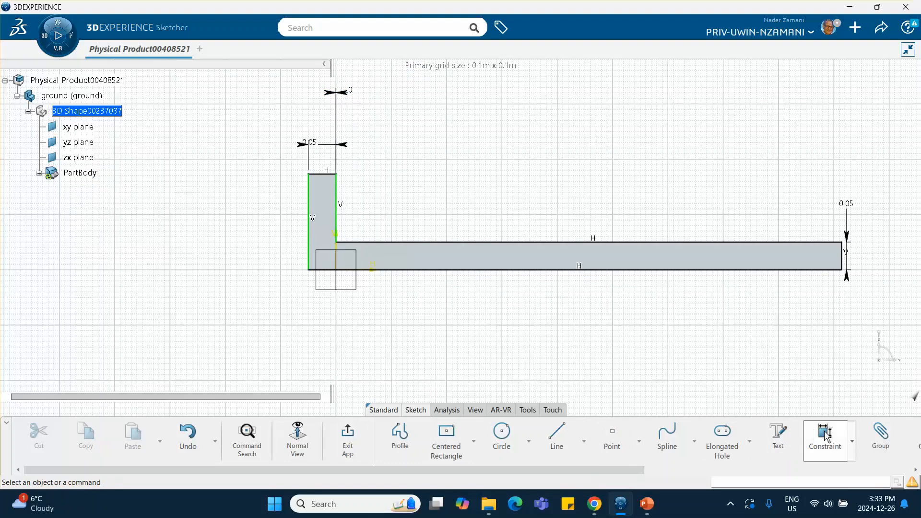
click(584, 272)
click(581, 326)
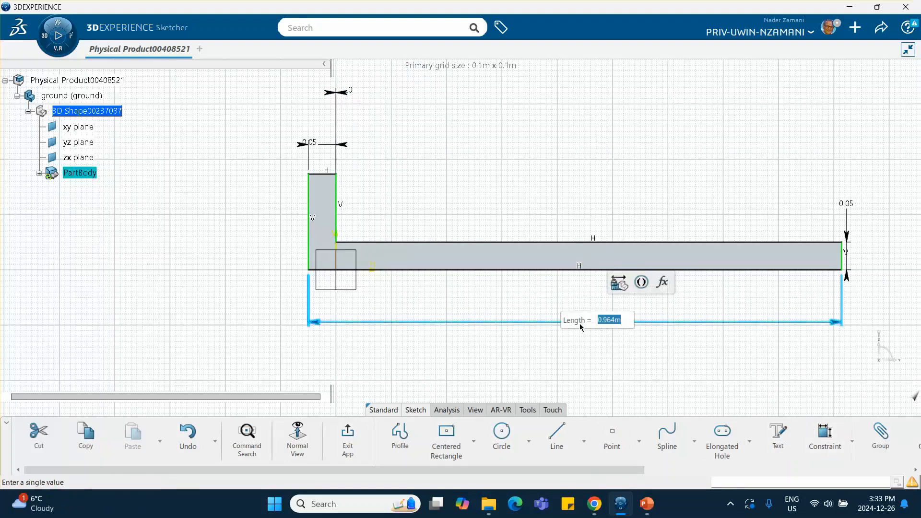
text(0.7)
key(Return)
click(603, 373)
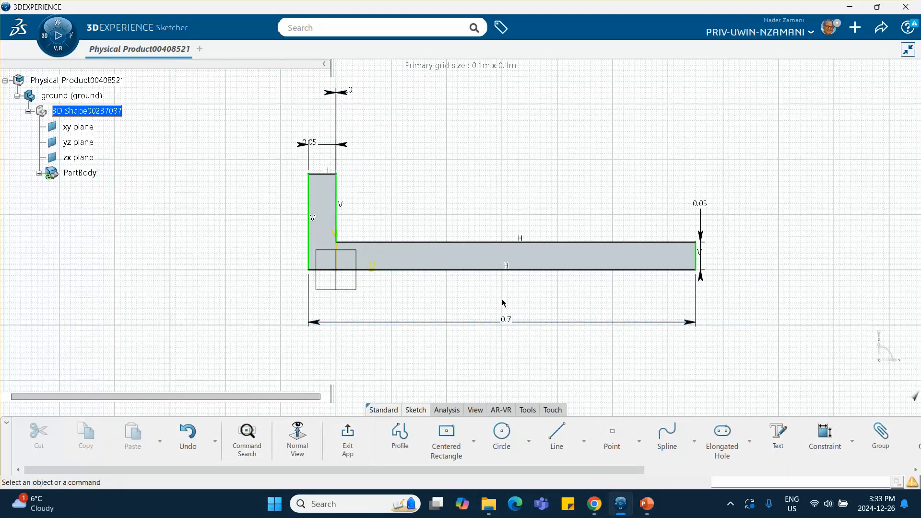
Leave the sketch and extrude the L-shaped profile as a pad with a symmetric extent and a length of 0.05 m.
click(347, 437)
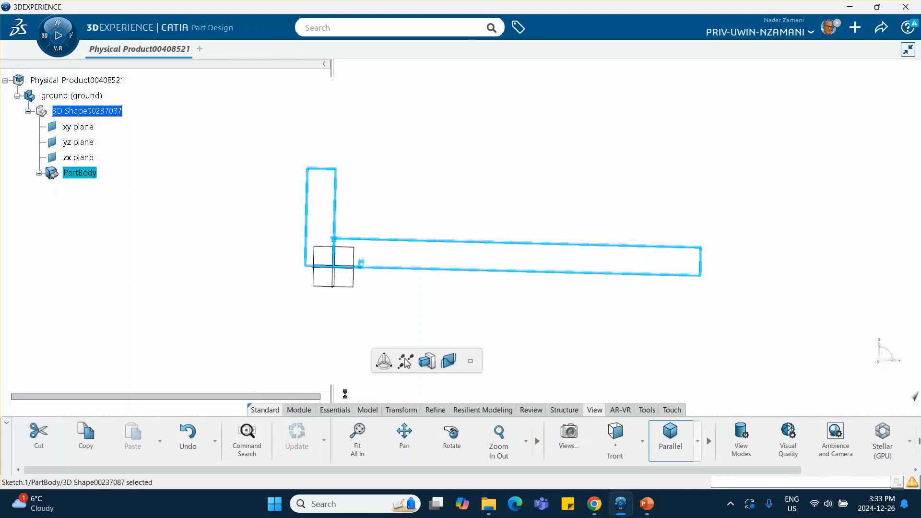
click(427, 360)
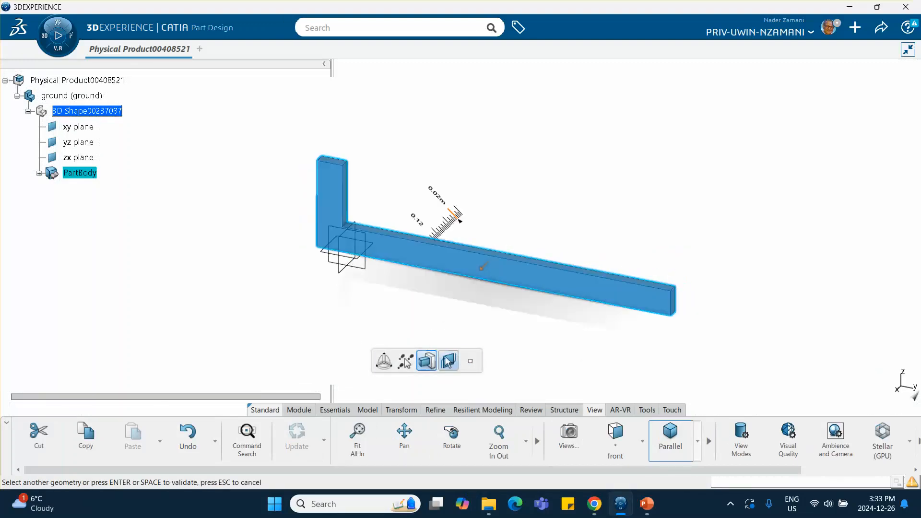
click(462, 294)
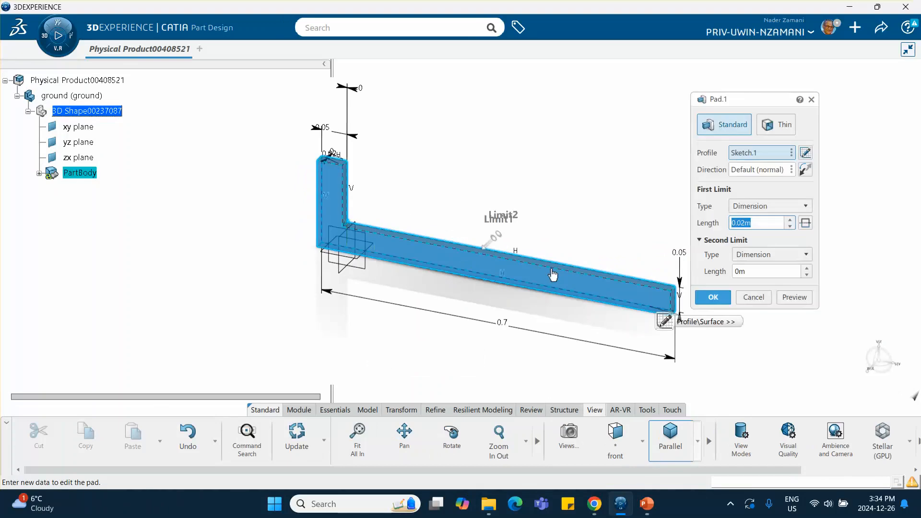
click(806, 222)
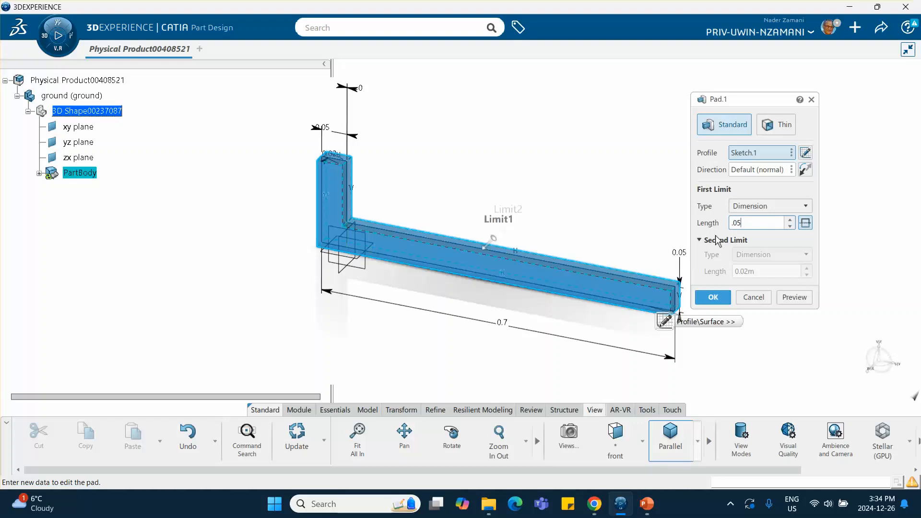
text(.05)
click(713, 297)
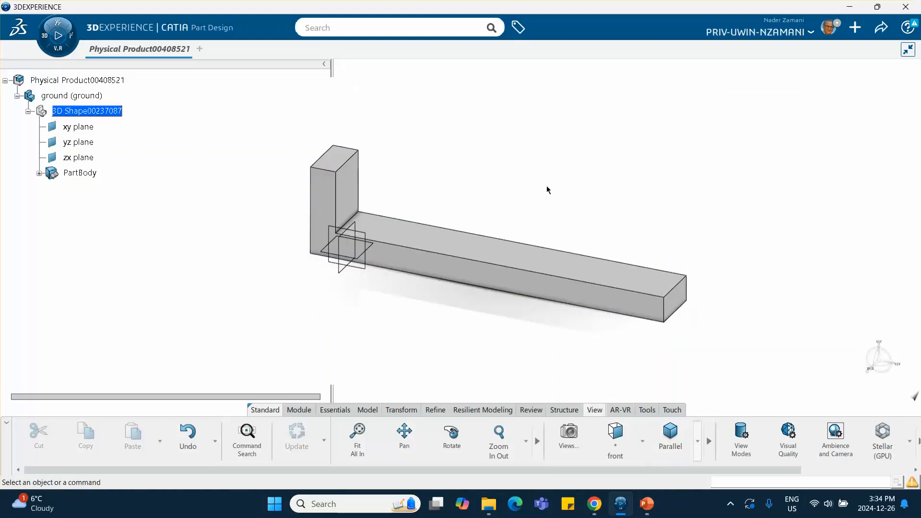
Reopen the pad's sketch, dimension the upright leg's inner edge to 0.05 m, and return to the solid.
middle_drag(614, 182, 544, 175)
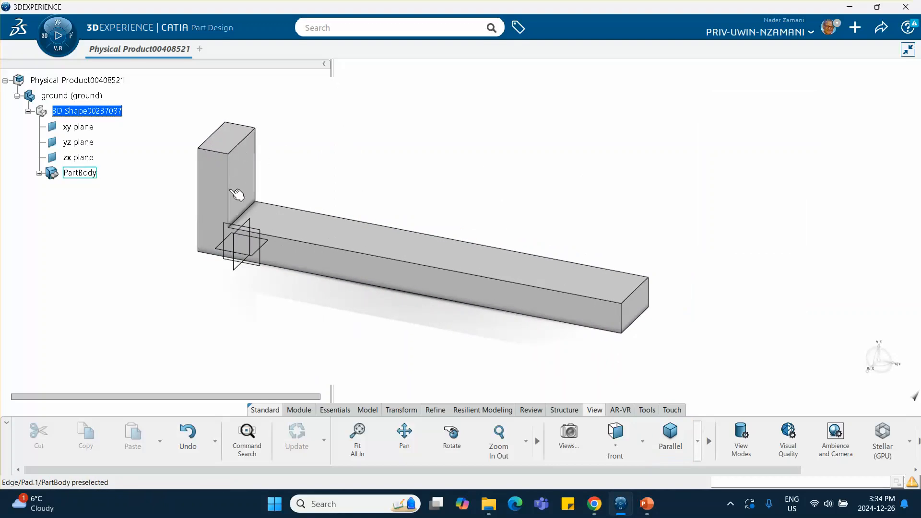
click(40, 173)
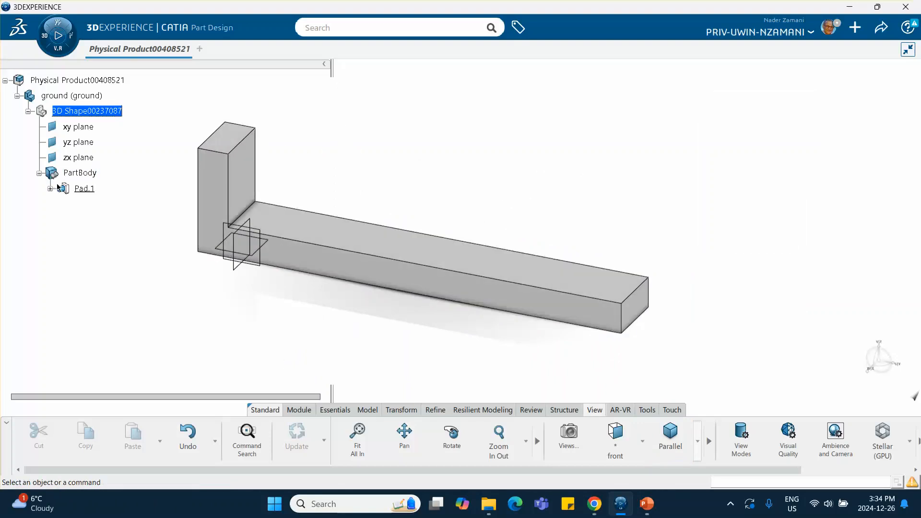
click(50, 188)
double_click(100, 204)
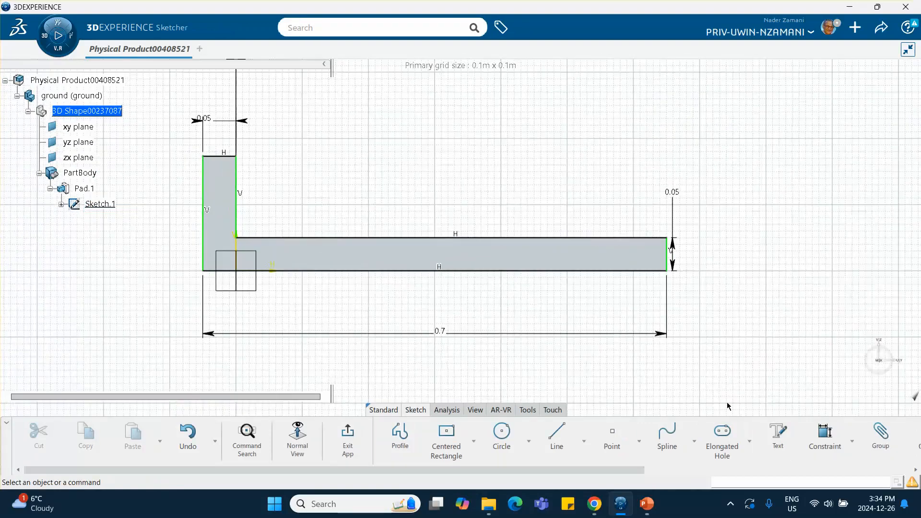
click(826, 437)
click(243, 185)
click(266, 196)
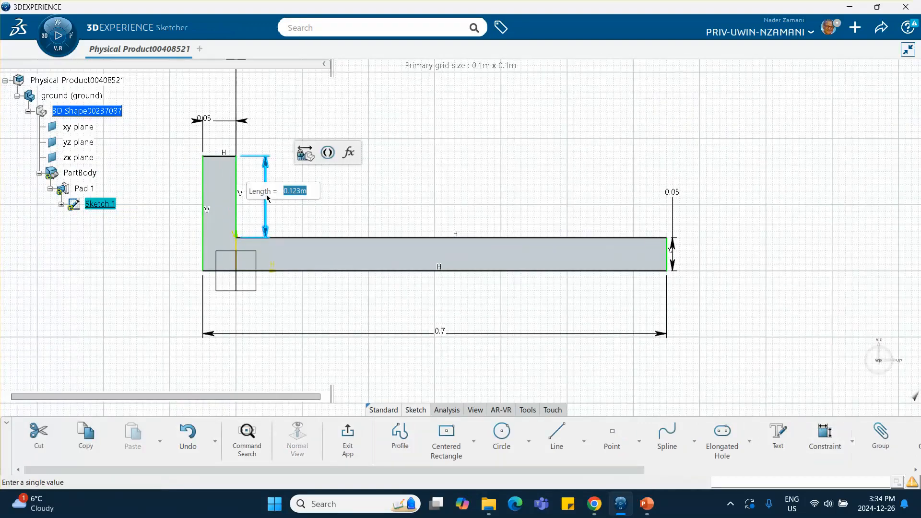
text(.05)
key(Return)
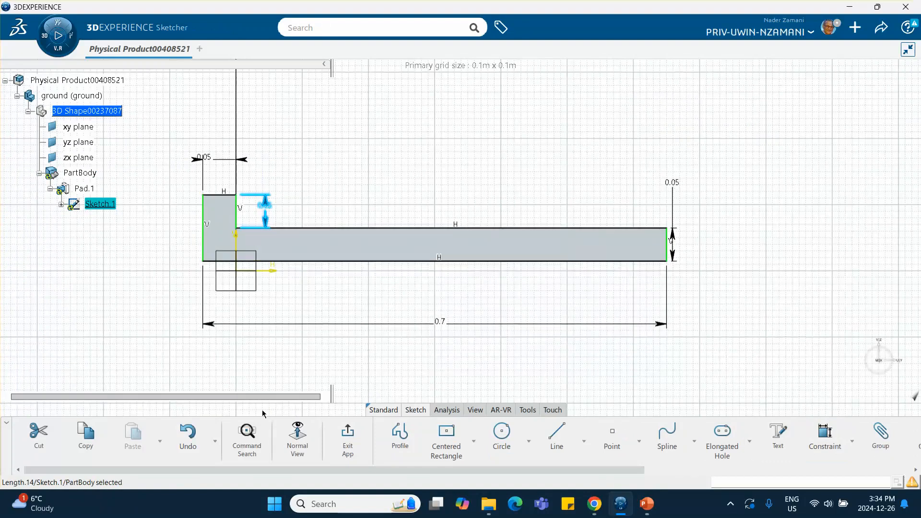
click(348, 434)
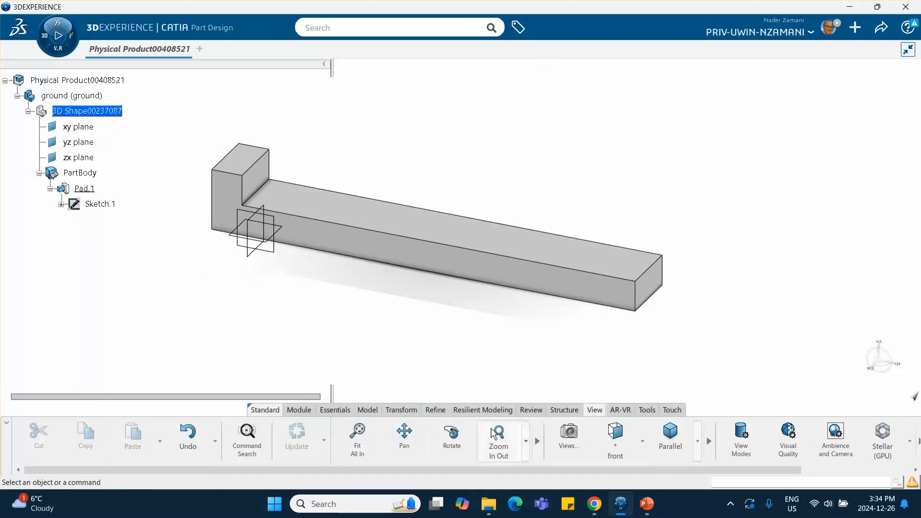
Start a point of type On curve on the upper inner edge of the ground part's upright leg.
click(358, 410)
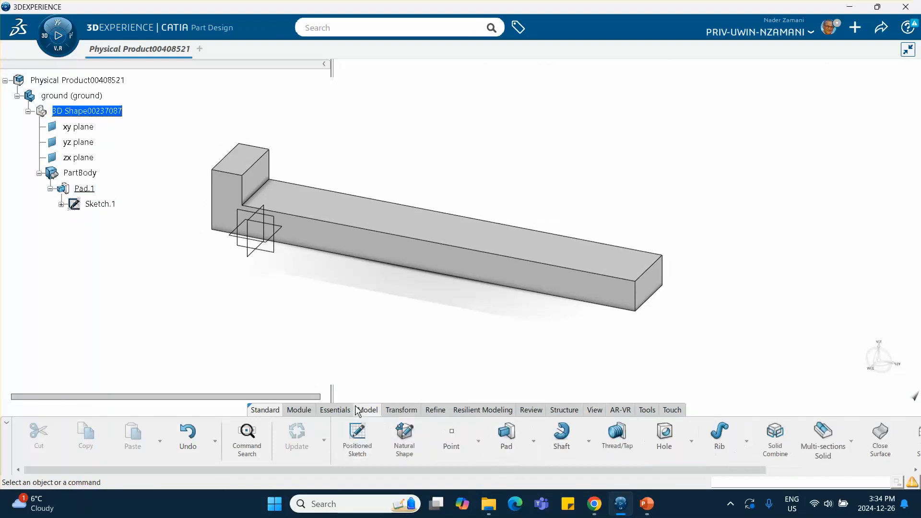
click(449, 428)
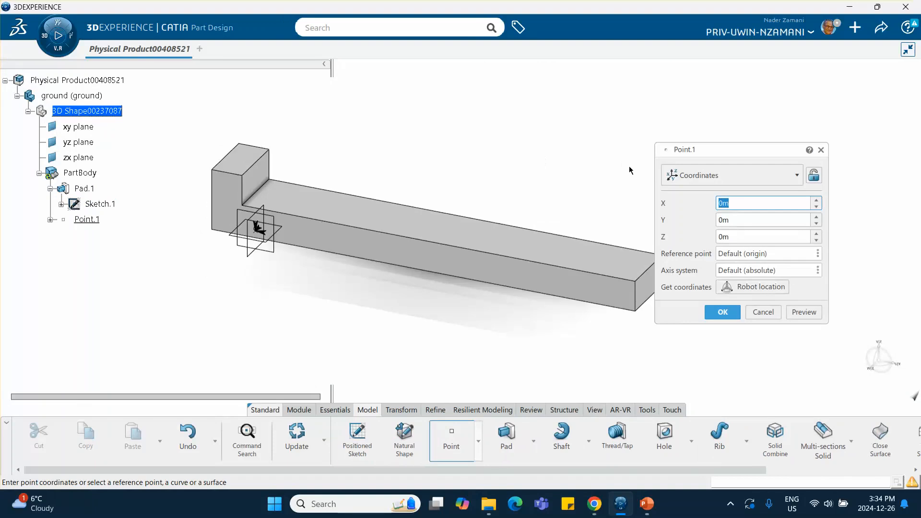
click(719, 175)
click(698, 208)
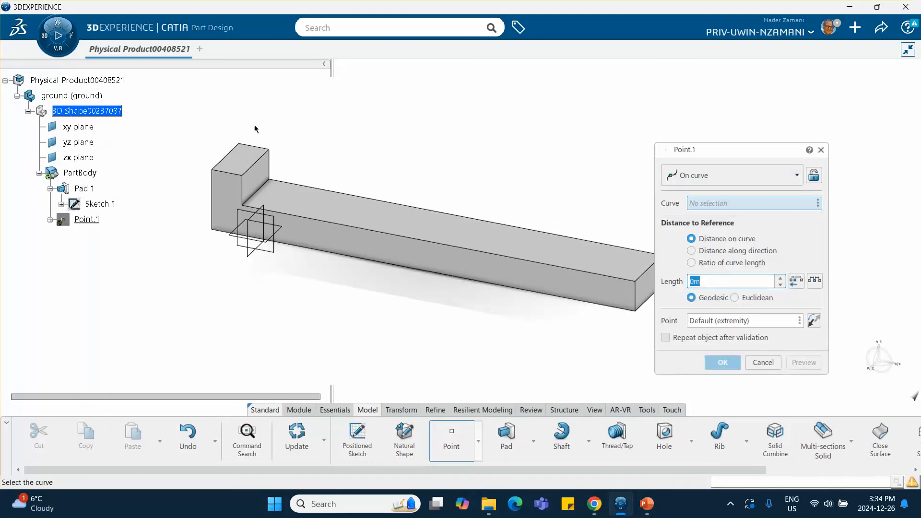
click(259, 168)
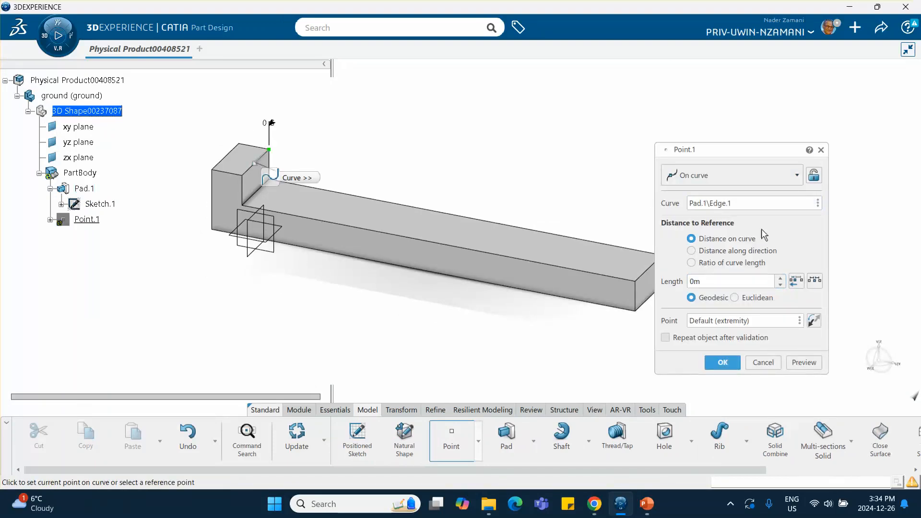
click(647, 271)
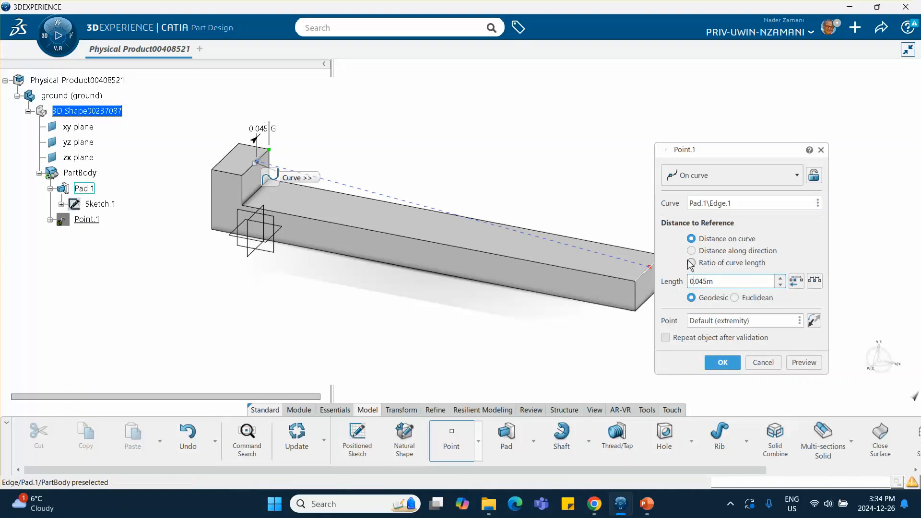
Define the point by ratio of curve length, placing it about halfway along the edge, and create it.
click(691, 263)
text(0.51.5)
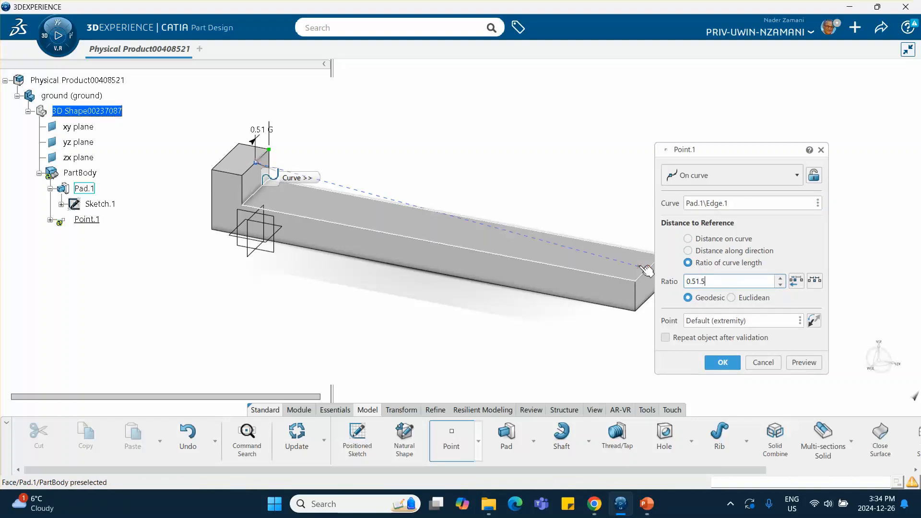
key(Return)
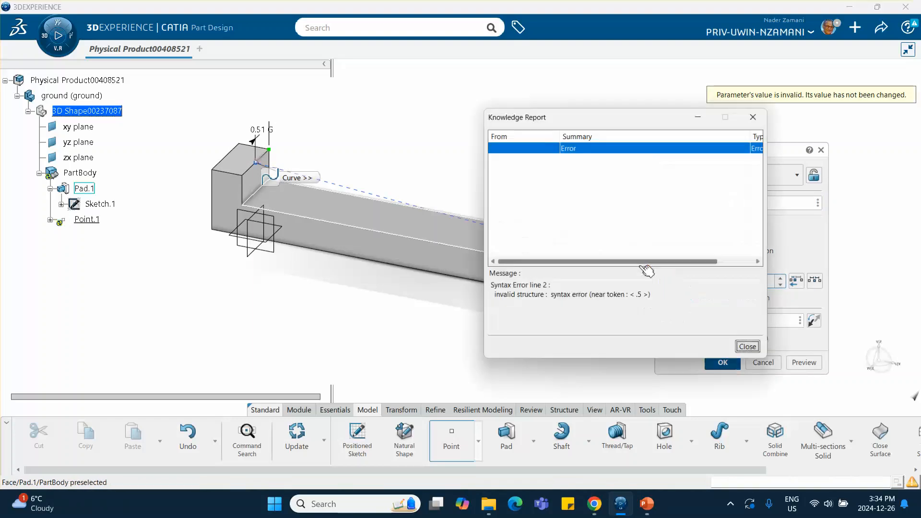
click(749, 348)
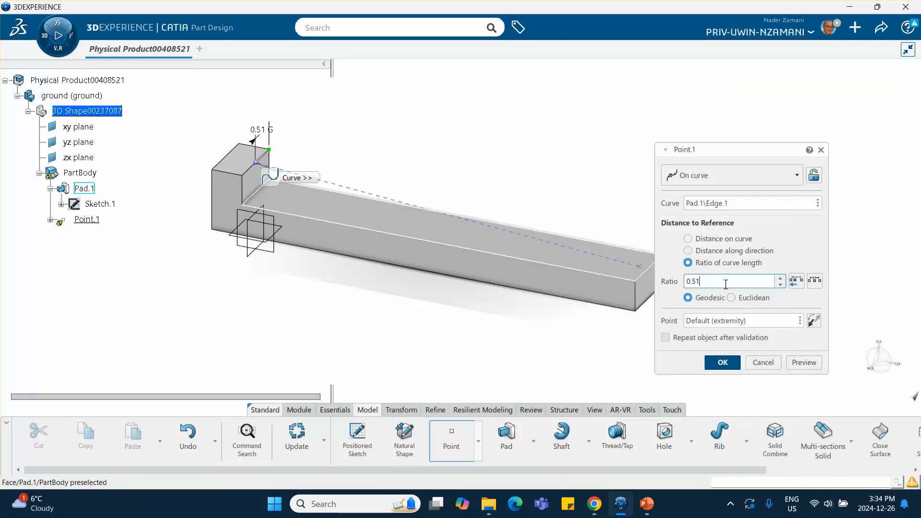
text(0.6.)
key(Return)
click(757, 351)
key(Return)
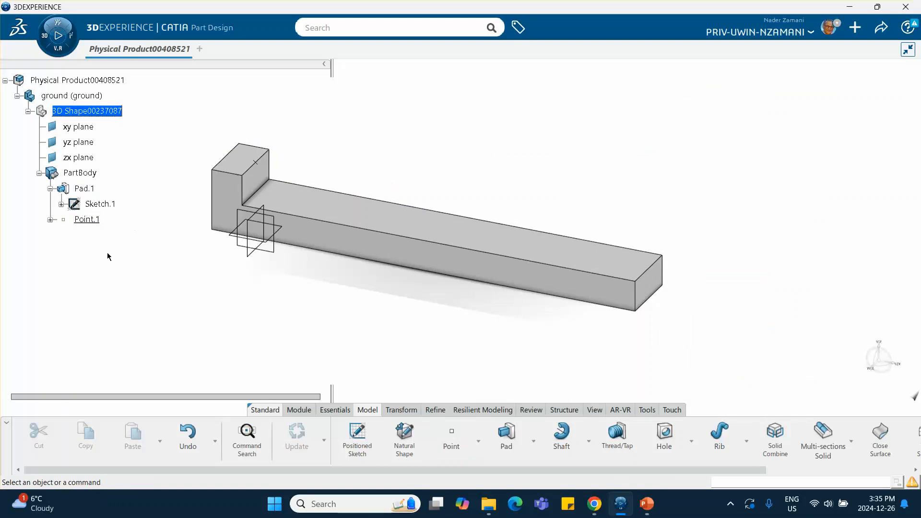
Activate the root product and insert a new 3D part into it.
click(115, 81)
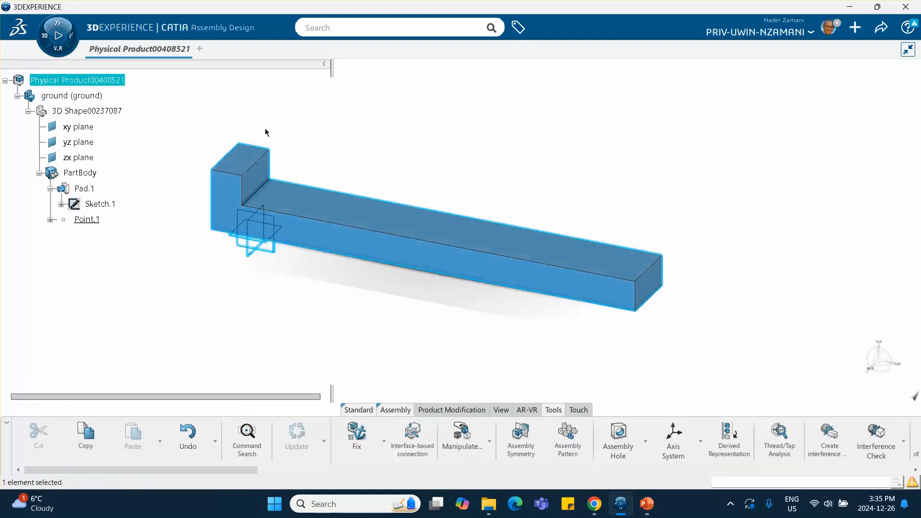
click(144, 99)
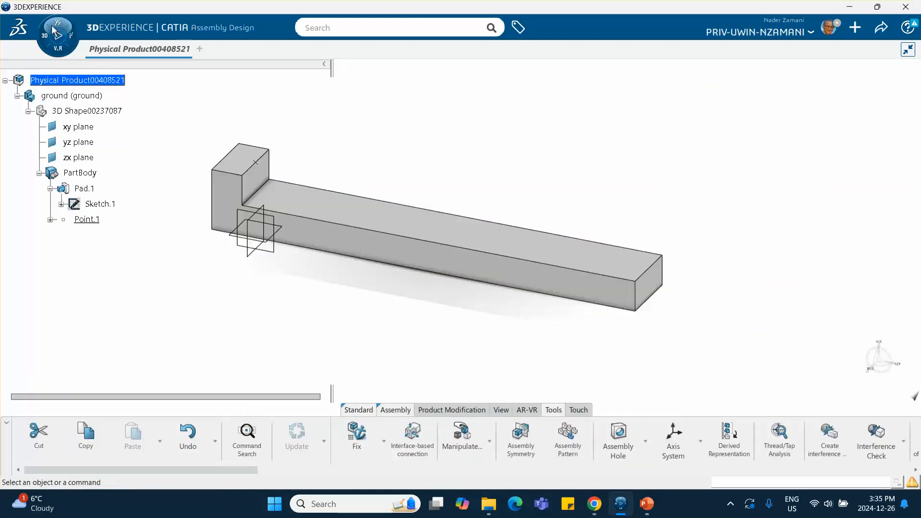
right_click(72, 81)
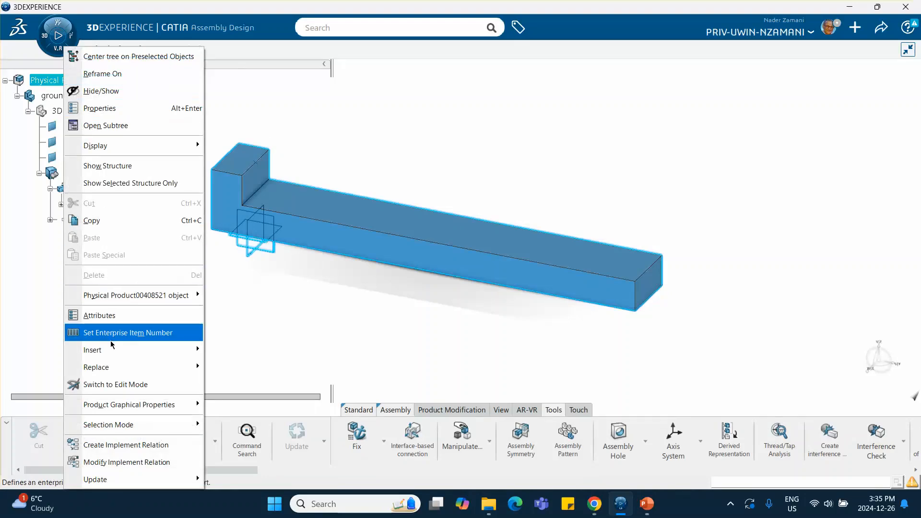
mouse_move(113, 354)
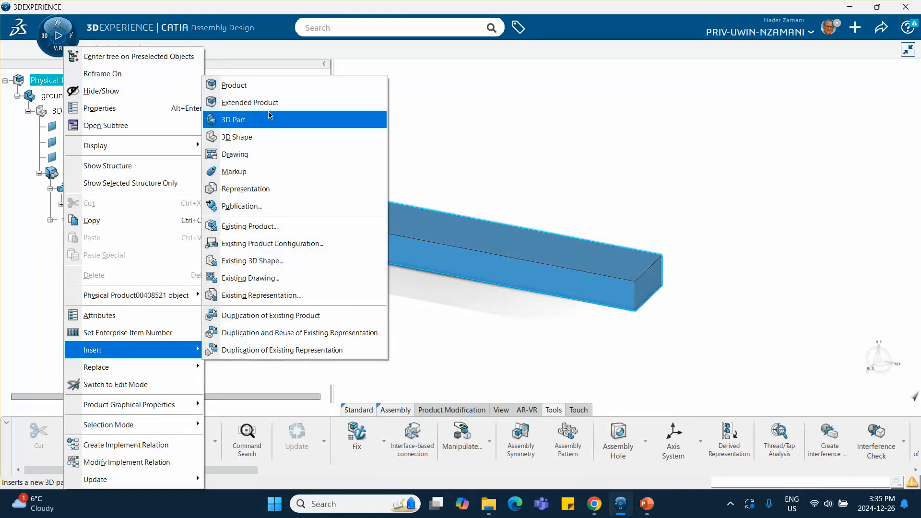
click(264, 120)
Rename the newly inserted part and its instance as block in the properties.
right_click(120, 234)
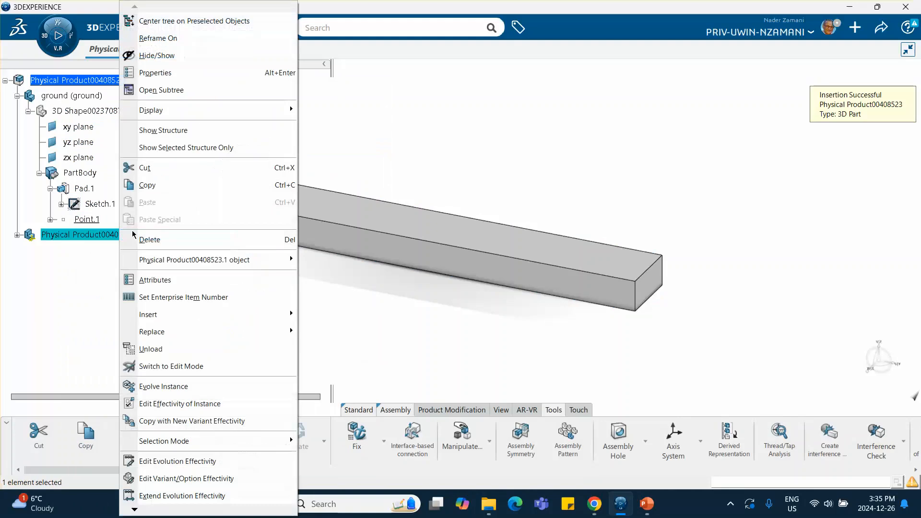
click(194, 79)
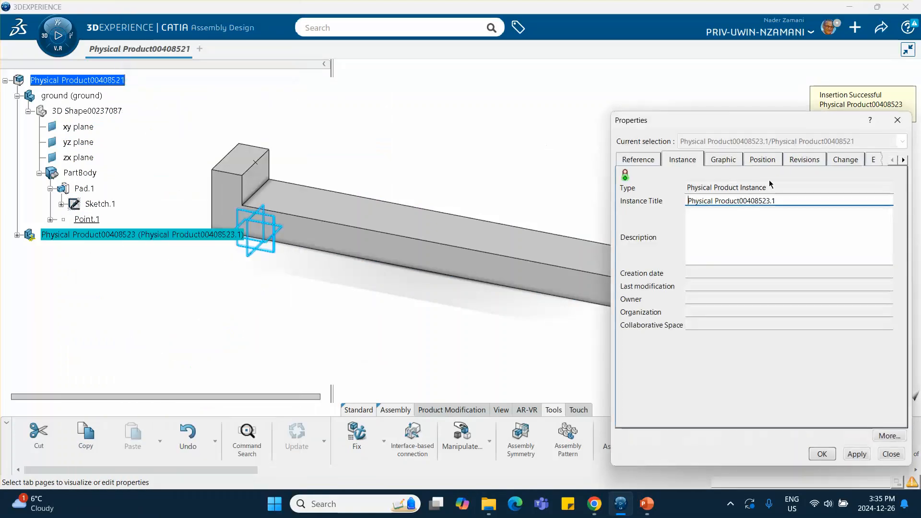
triple_click(783, 197)
text(b)
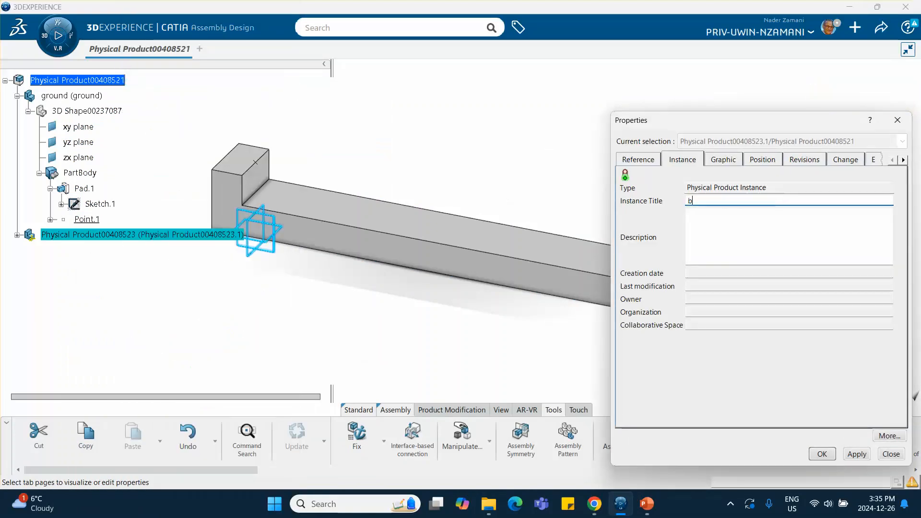
text(lock)
key(Return)
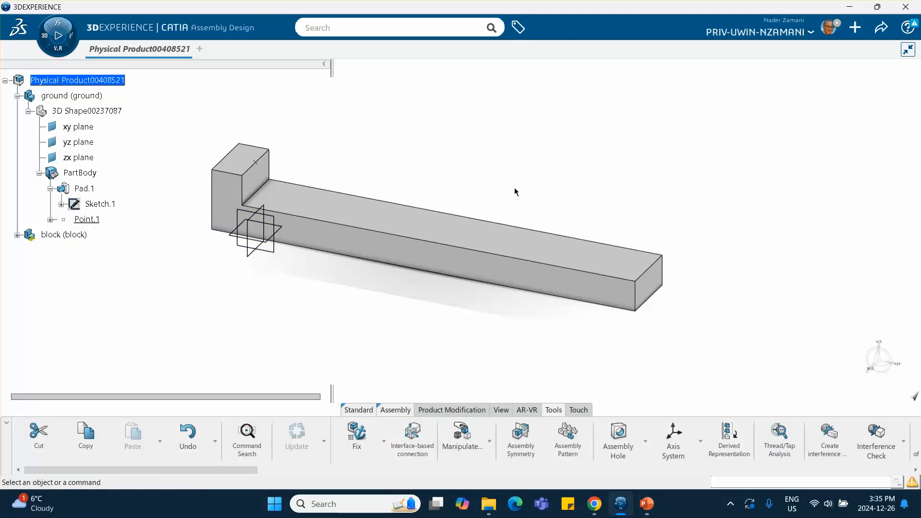
Activate the block part's 3D shape and open a new sketch on its yz plane.
click(17, 235)
click(86, 250)
double_click(86, 250)
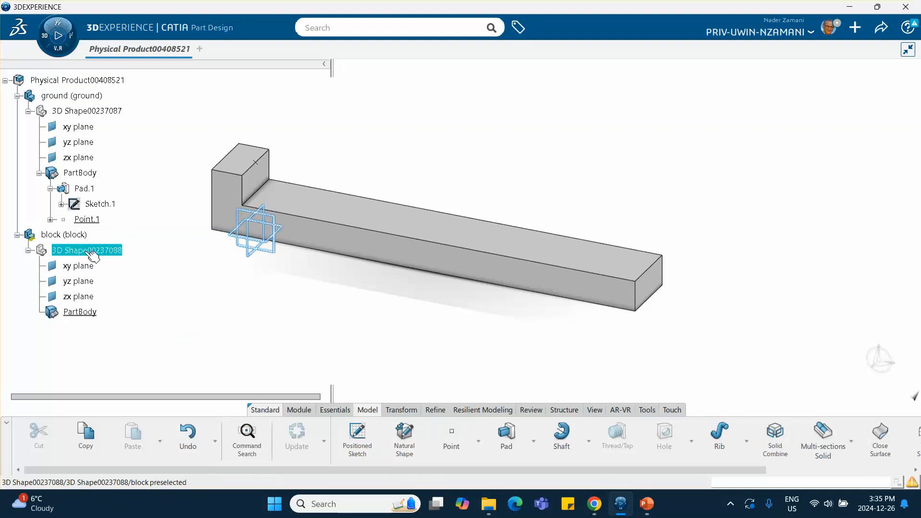
click(273, 219)
click(349, 174)
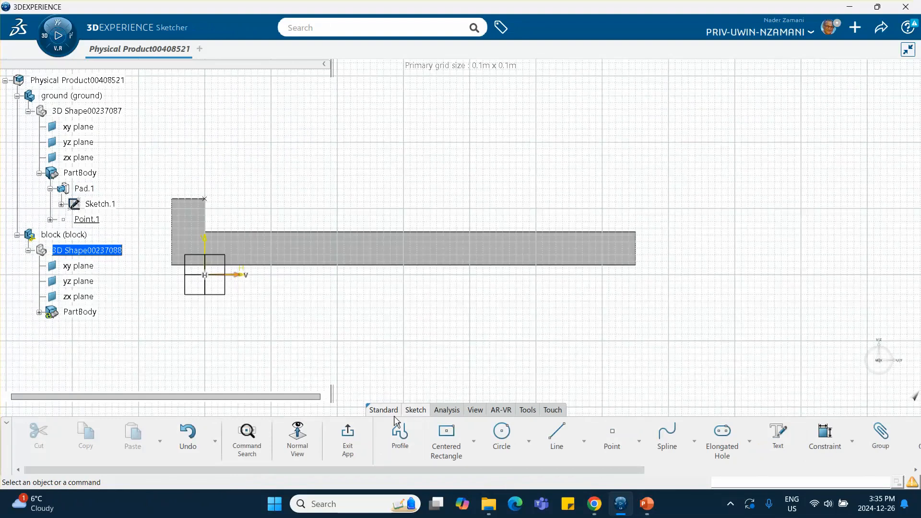
Sketch a centered rectangle about 0.11 m wide and 0.14 m high above the ground part's horizontal leg.
click(446, 435)
click(395, 171)
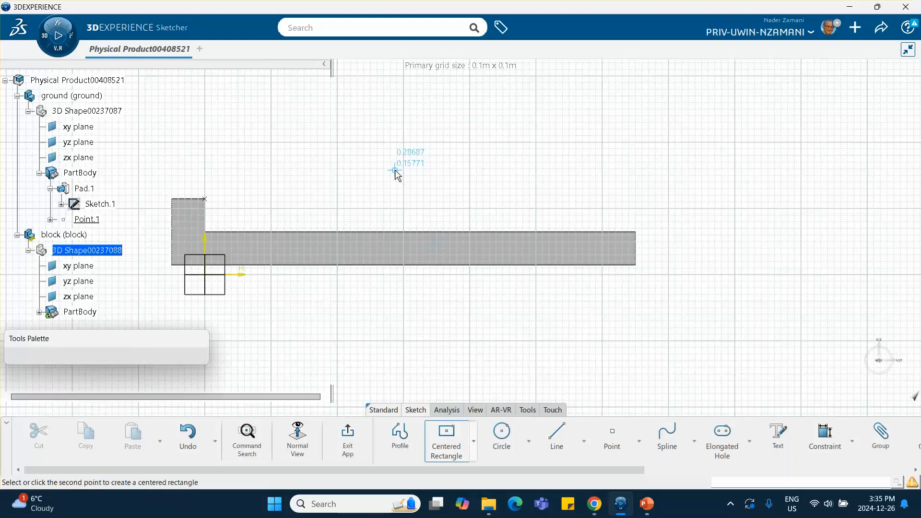
click(432, 216)
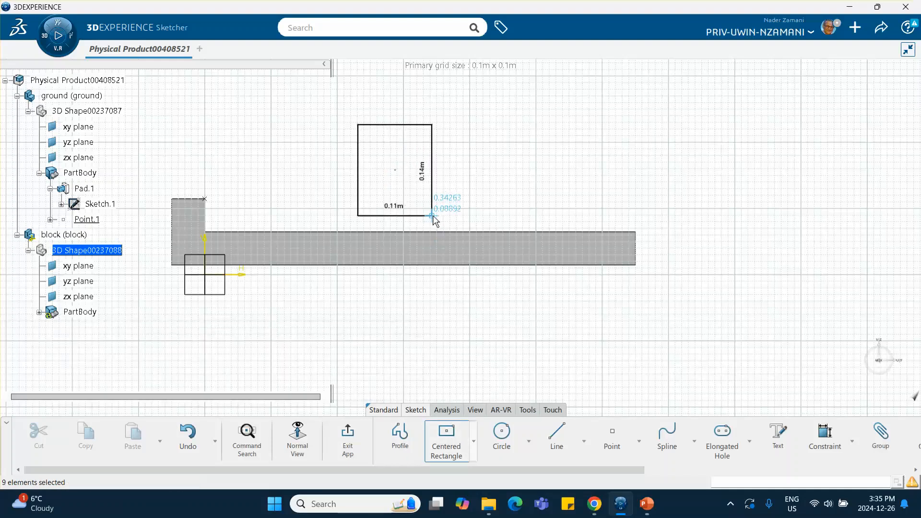
Dimension the rectangle's height to 0.1 m, accepting the scaling of all sketch elements.
click(826, 432)
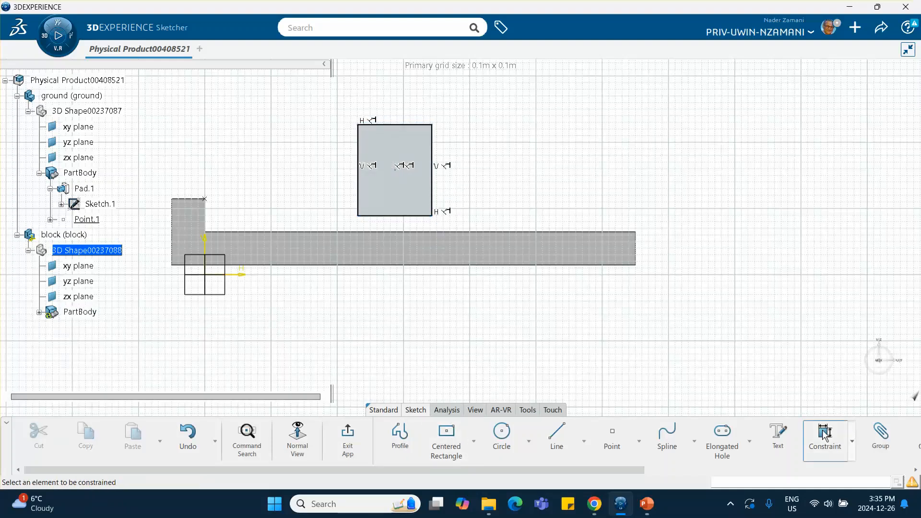
click(440, 188)
click(477, 193)
text(.1)
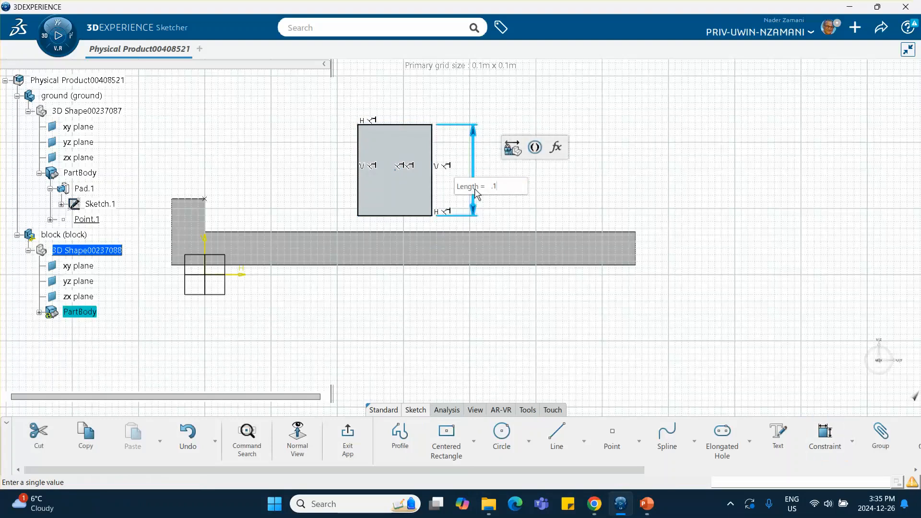
key(Return)
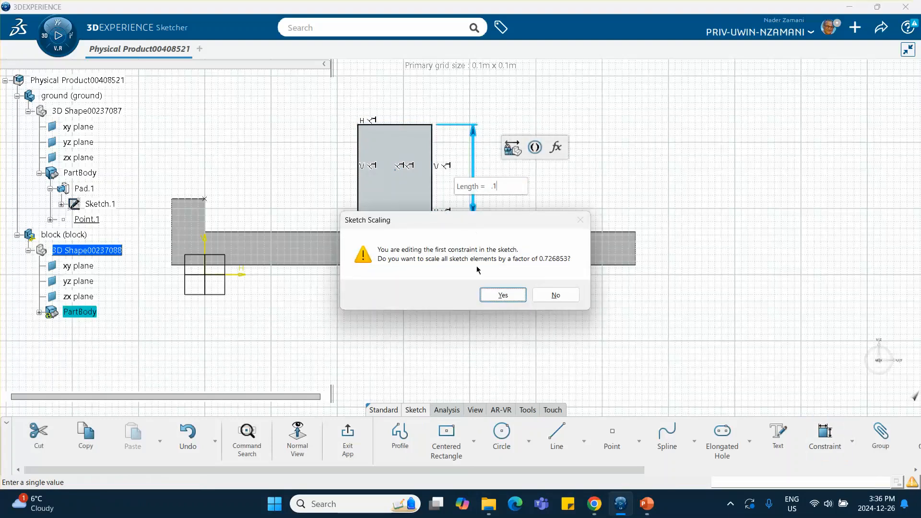
click(501, 294)
Dimension the rectangle's top edge to set its width to 0.1 m.
click(357, 166)
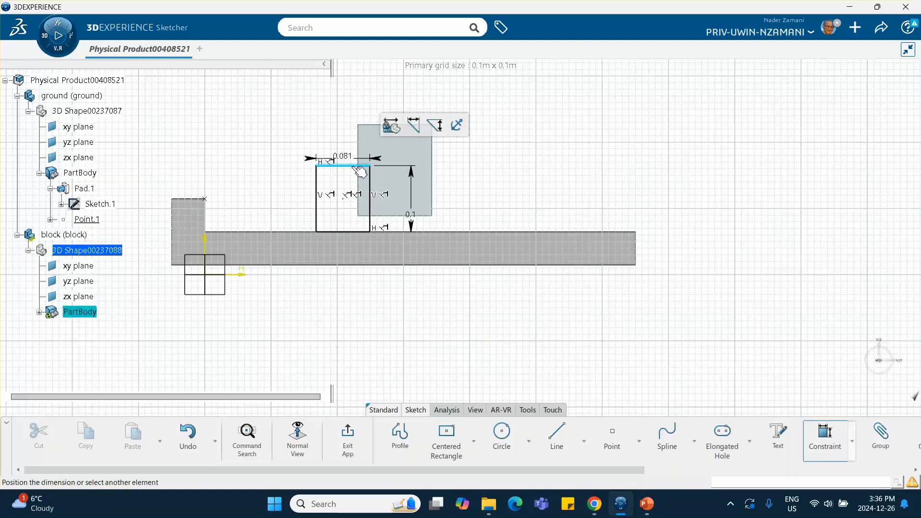
click(357, 131)
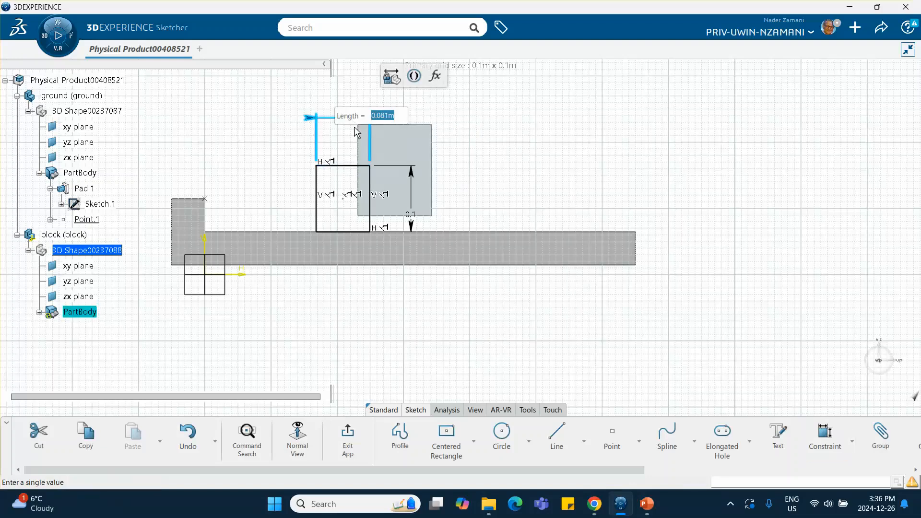
text(.1)
key(Return)
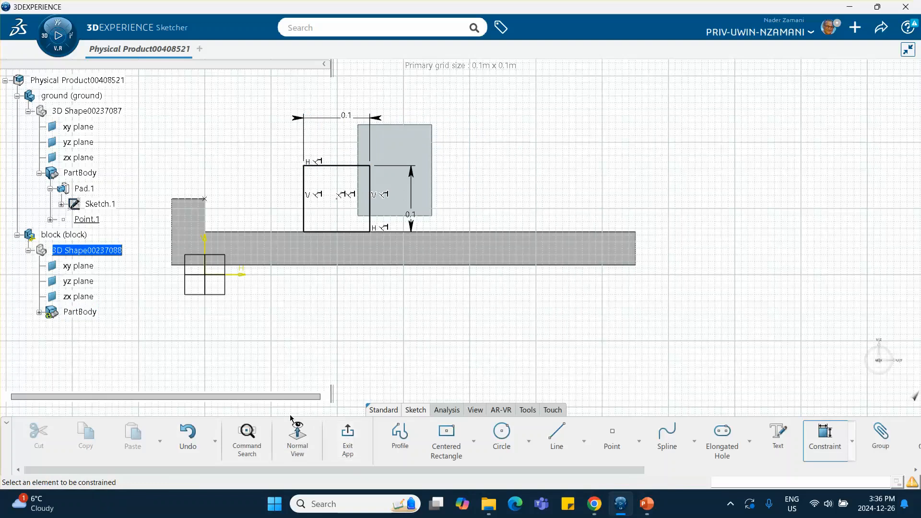
click(338, 435)
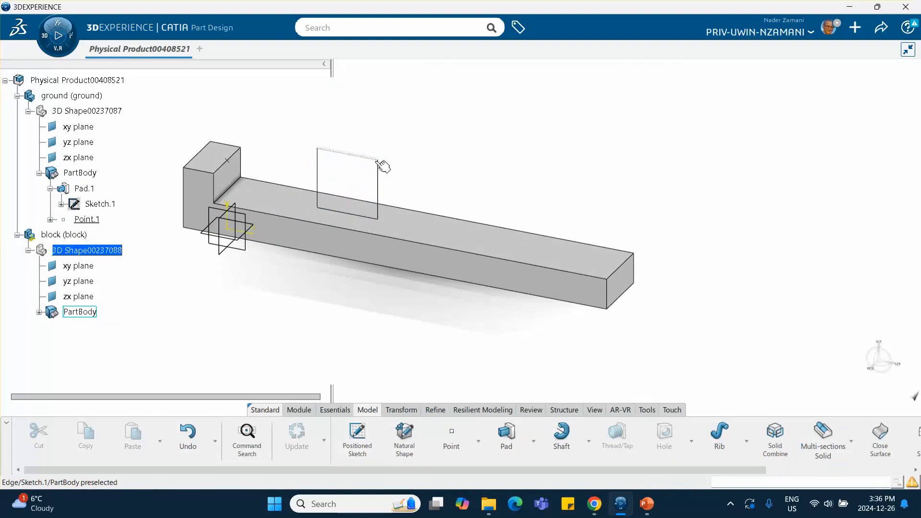
click(387, 165)
double_click(375, 158)
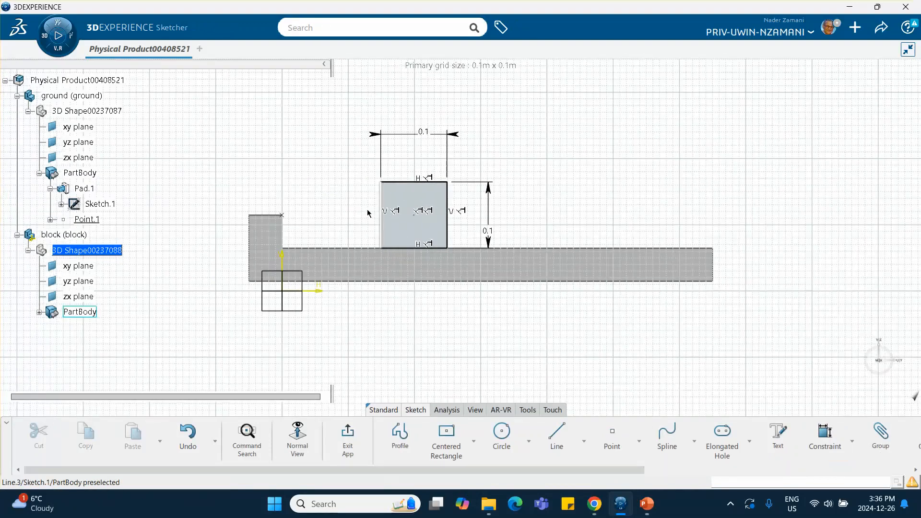
Switch to PowerPoint to check the spring and mass spacing diagram on slide 2, and return to the 3DEXPERIENCE sketch.
click(647, 504)
scroll(338, 266, down, 1)
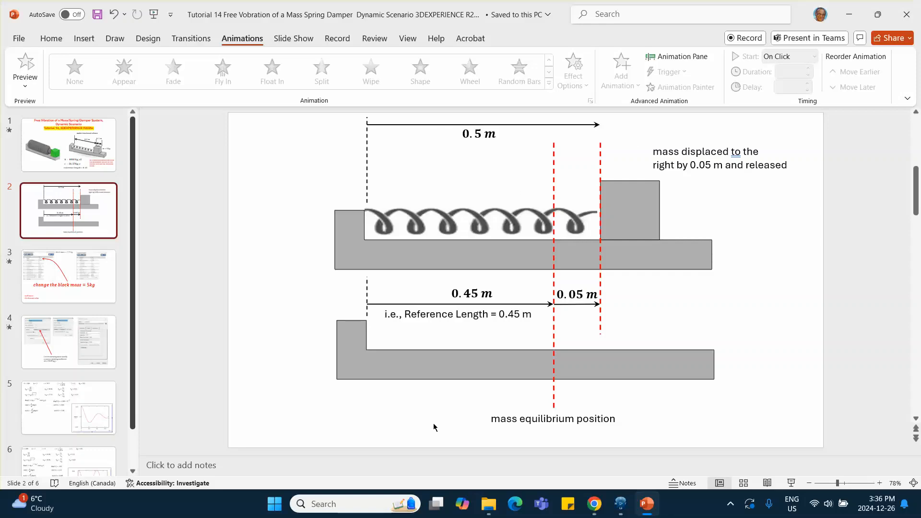
click(615, 504)
click(615, 504)
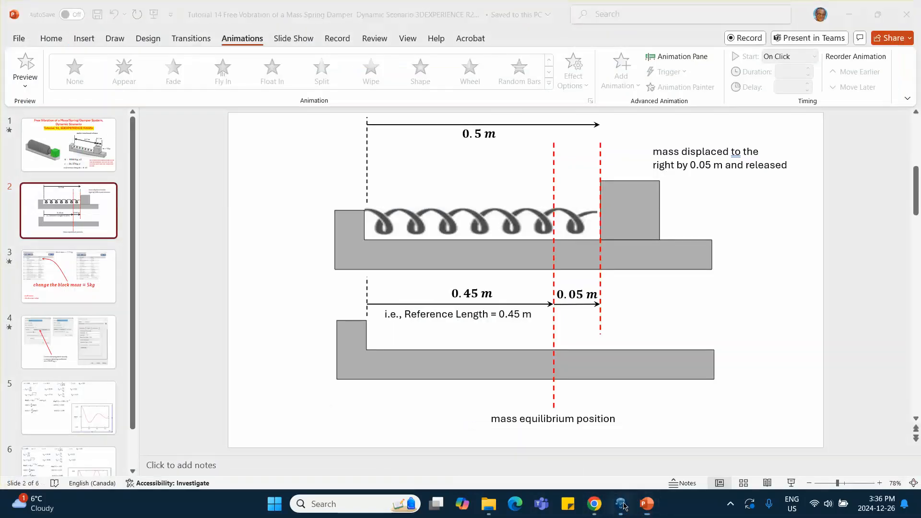
click(616, 503)
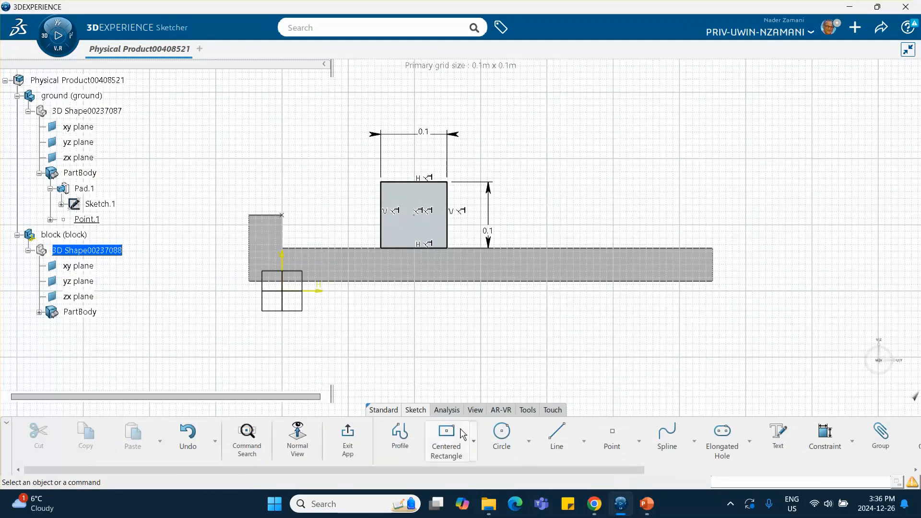
Constrain the distance from the ground part's inner vertical edge to the rectangle's nearest side to 0.5 m.
click(826, 436)
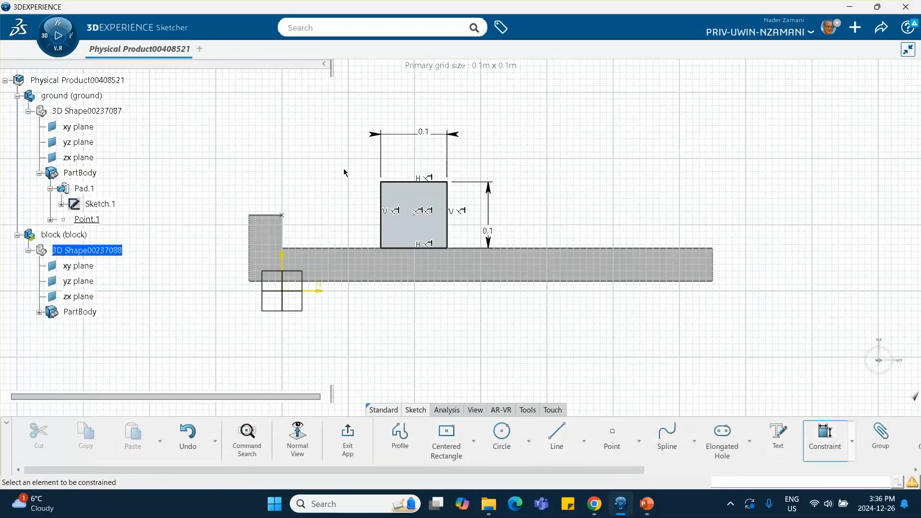
click(383, 204)
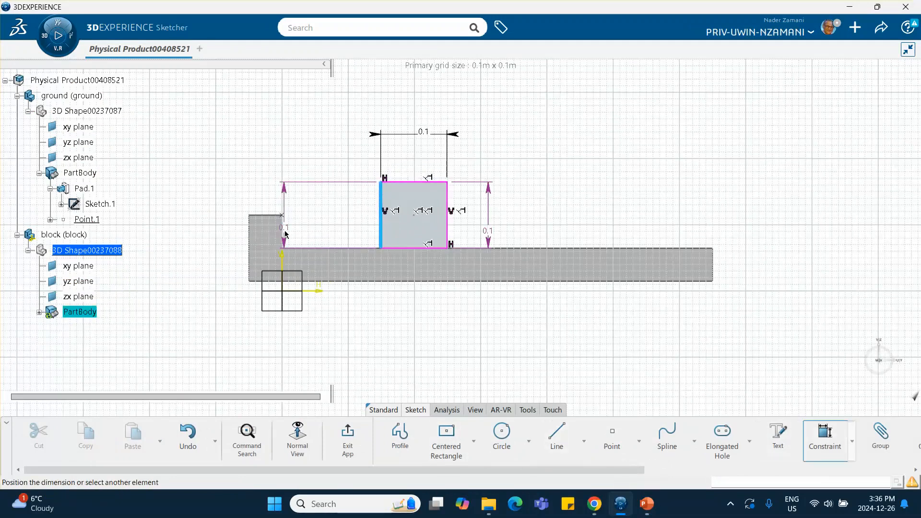
click(283, 233)
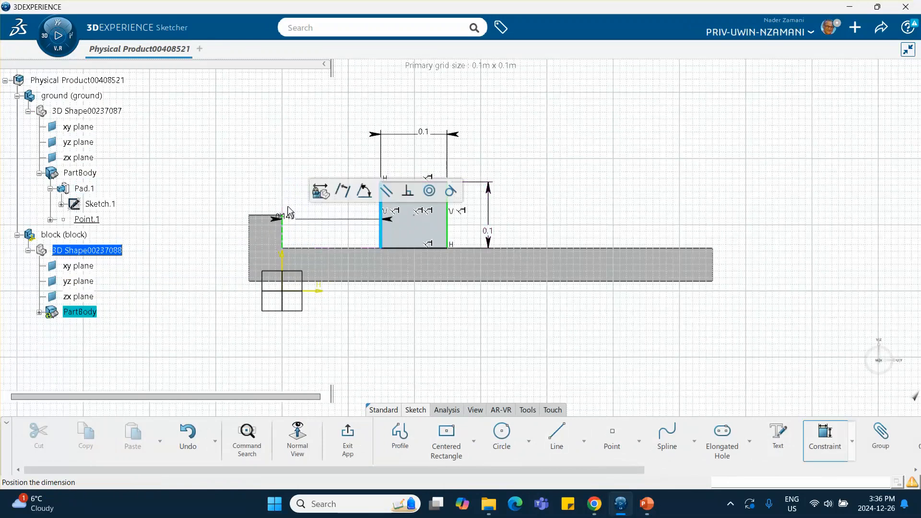
click(330, 115)
text(0.5)
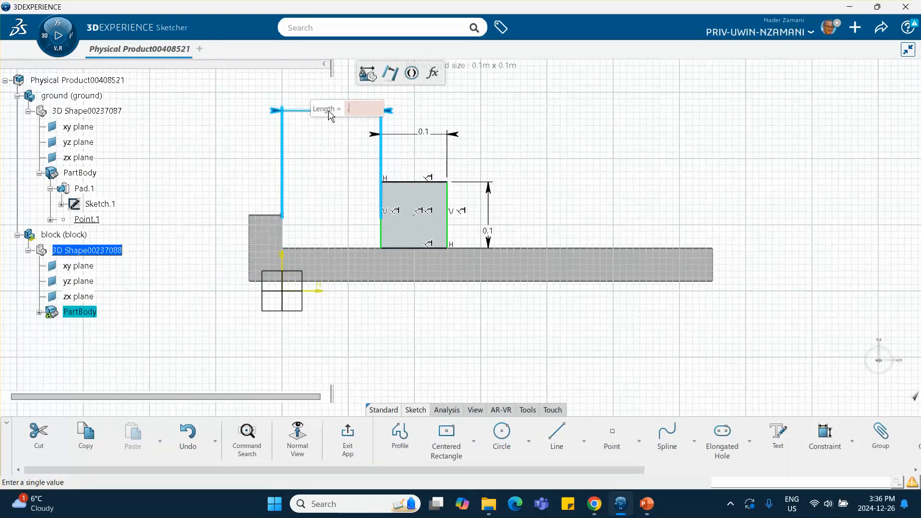
key(Return)
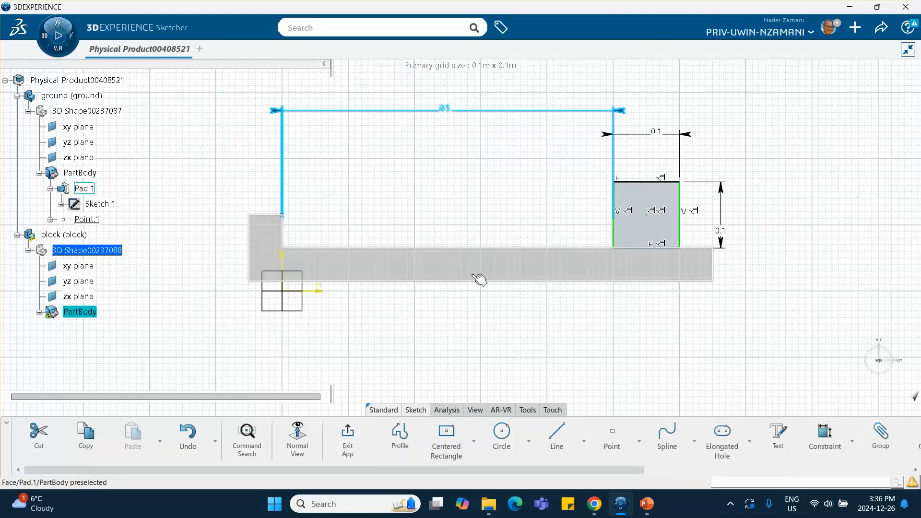
click(482, 317)
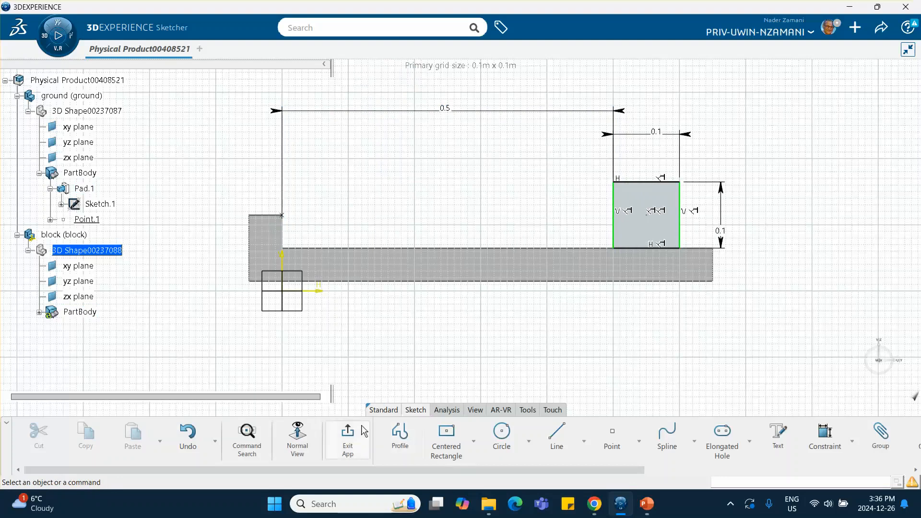
Exit the sketch and pad the block profile symmetrically about its plane with a length of 0.05 m.
click(348, 439)
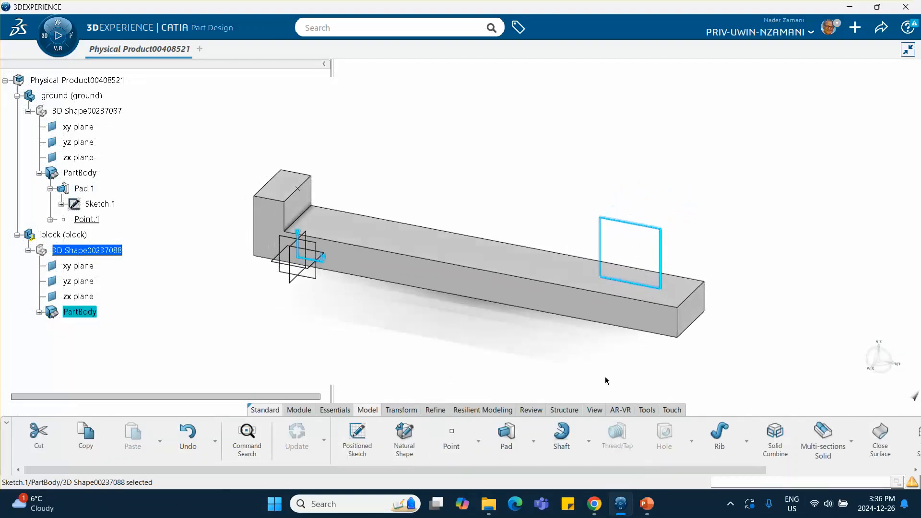
click(509, 434)
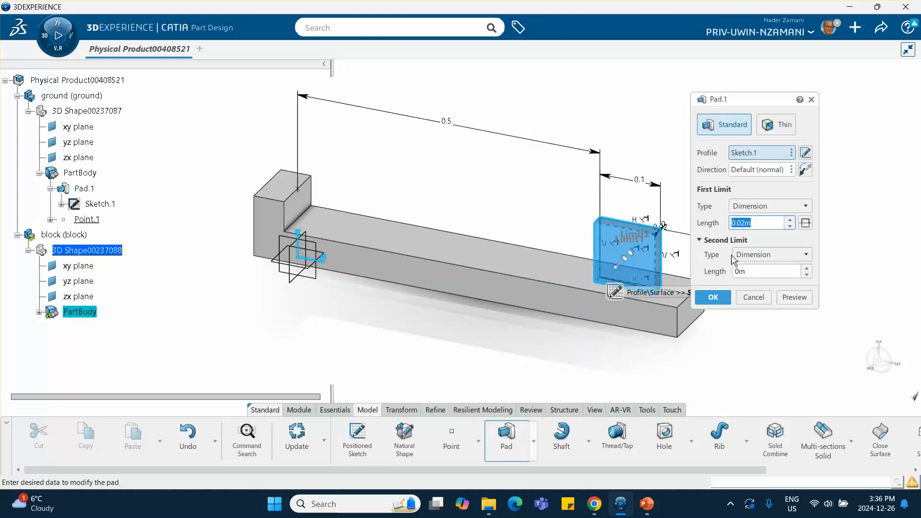
click(804, 223)
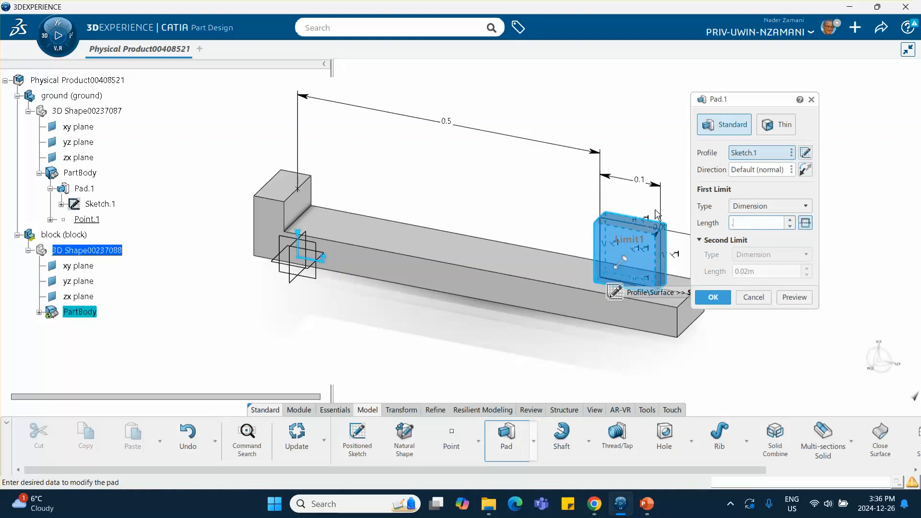
text(.05)
key(Return)
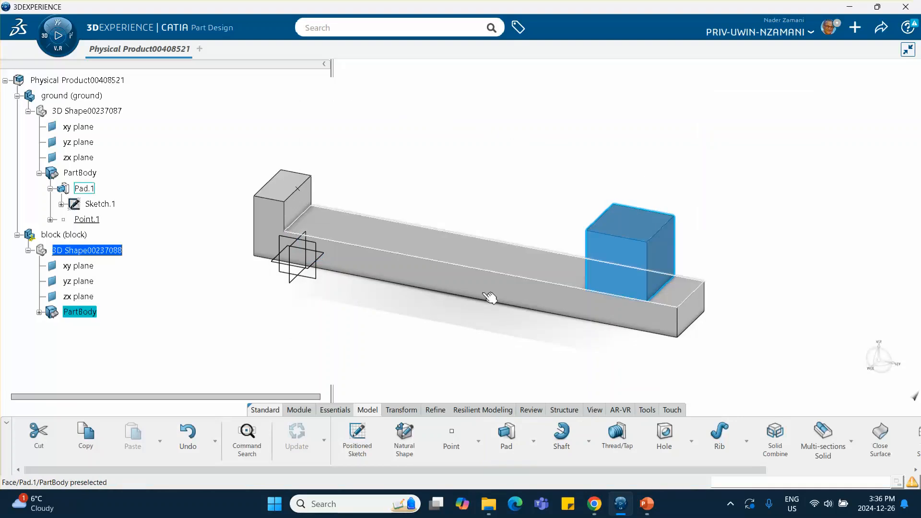
click(476, 315)
Create a center of gravity point on the block's side face that faces the ground part's upright.
middle_drag(476, 314, 590, 192)
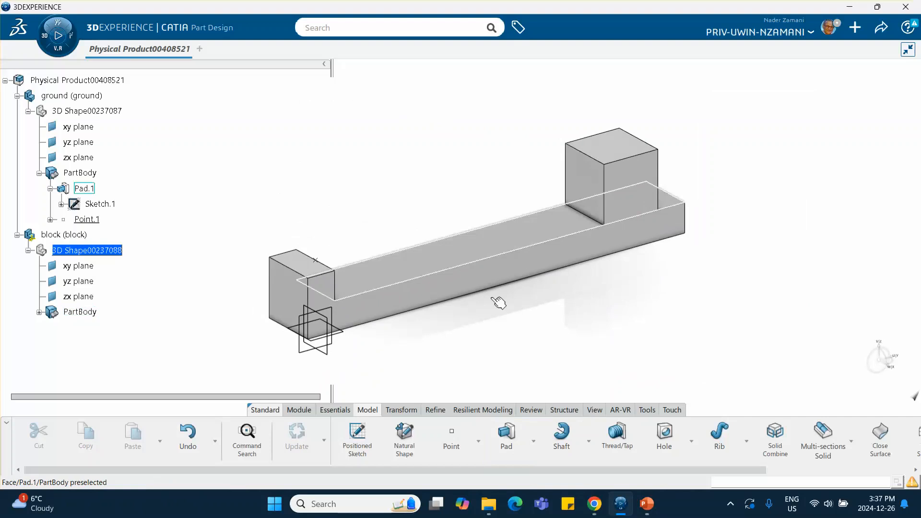
click(452, 429)
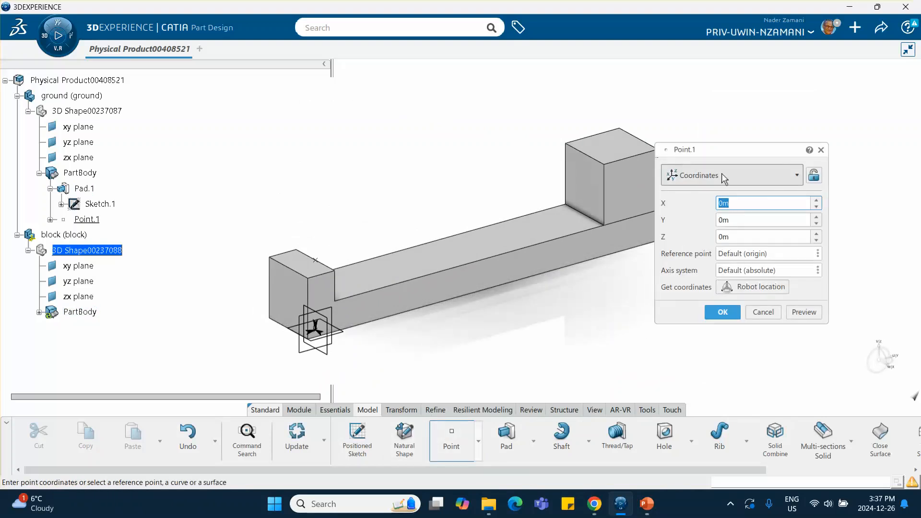
click(725, 176)
click(714, 304)
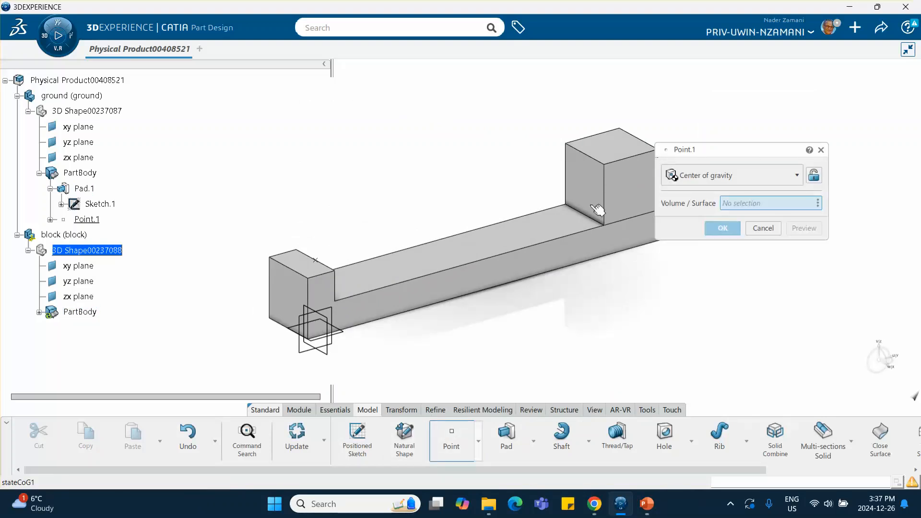
click(595, 205)
click(719, 229)
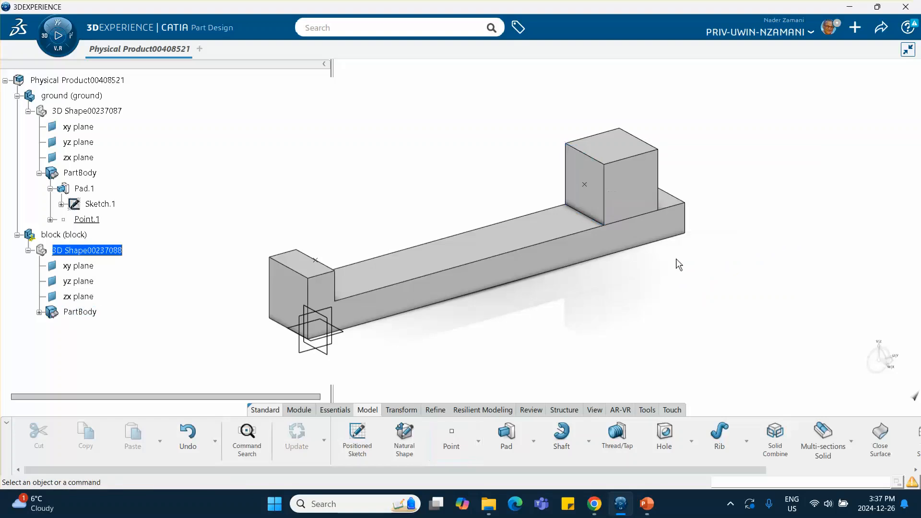
Activate the ground part's 3D shape and create a reference point by coordinates with Y at 0.45 m from the origin.
middle_drag(665, 324, 459, 311)
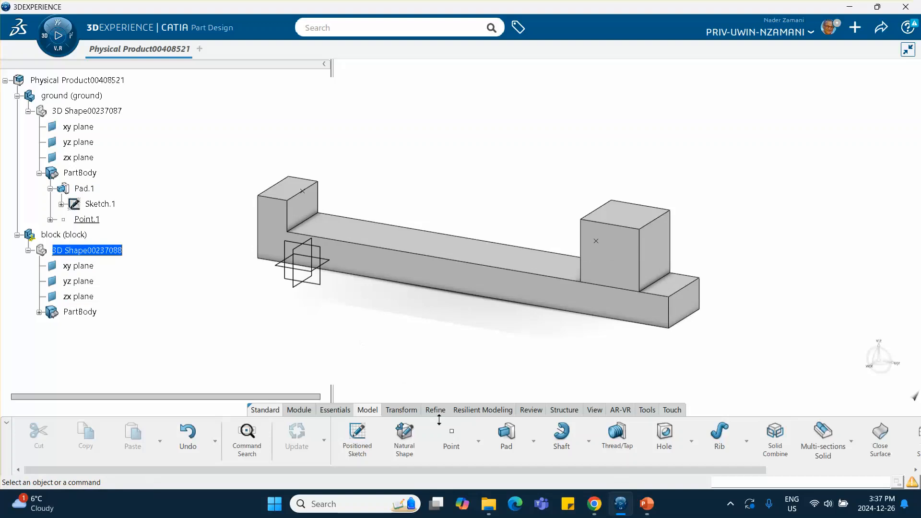
click(79, 112)
double_click(72, 110)
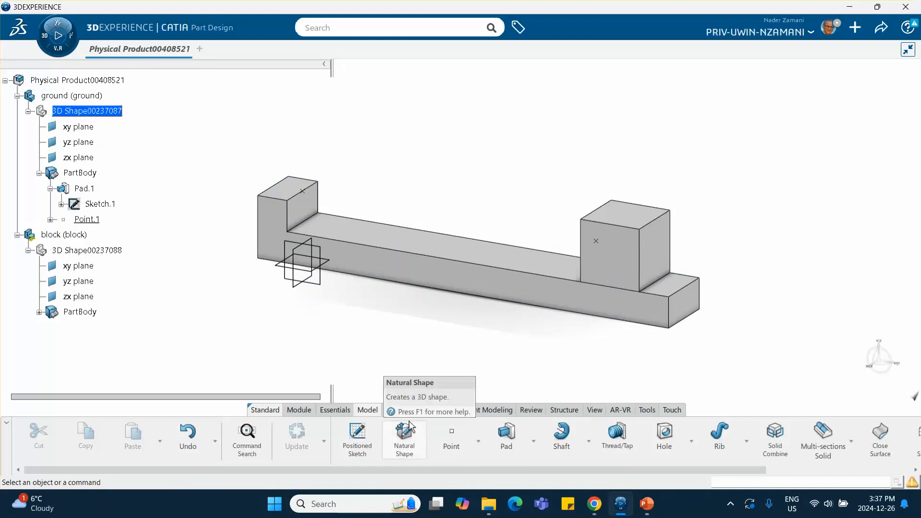
click(451, 434)
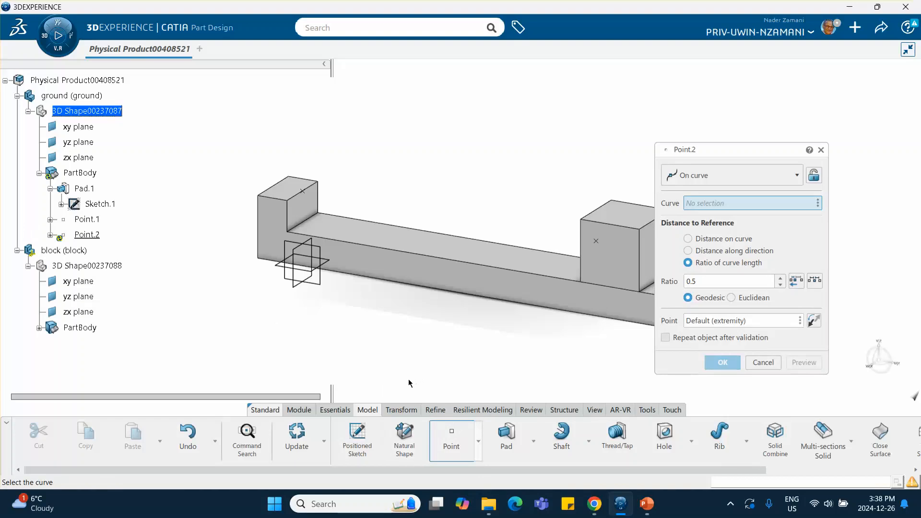
click(682, 176)
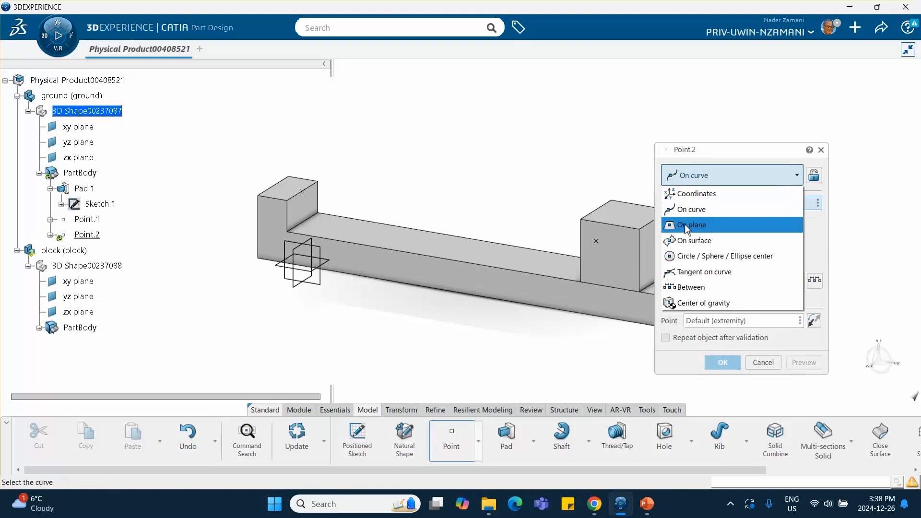
click(686, 194)
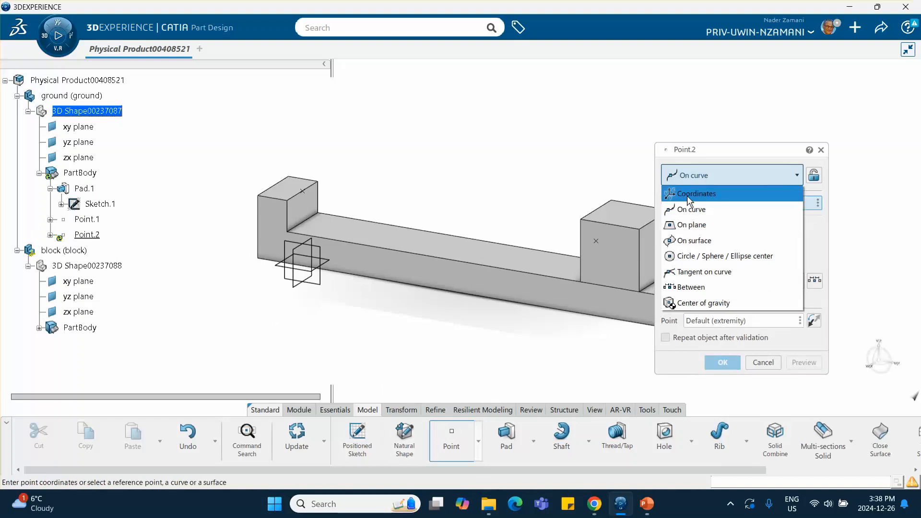
middle_drag(493, 158, 494, 168)
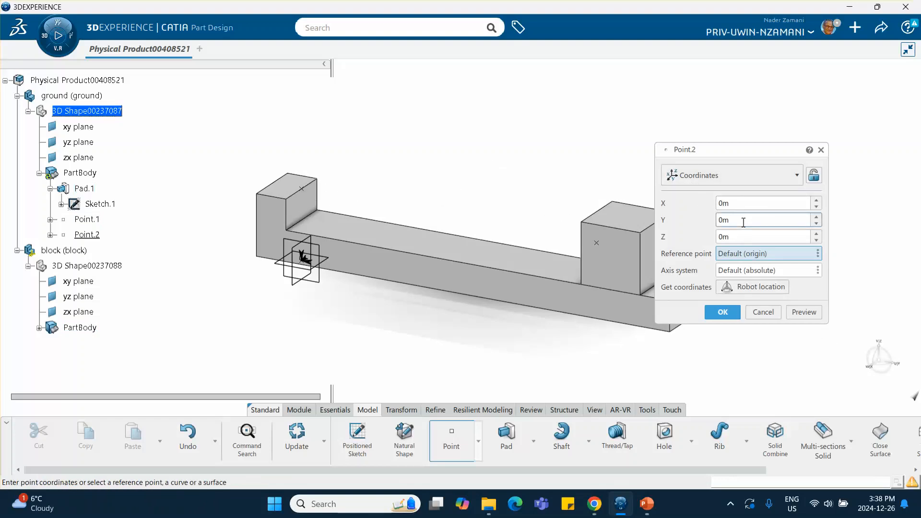
text(.45)
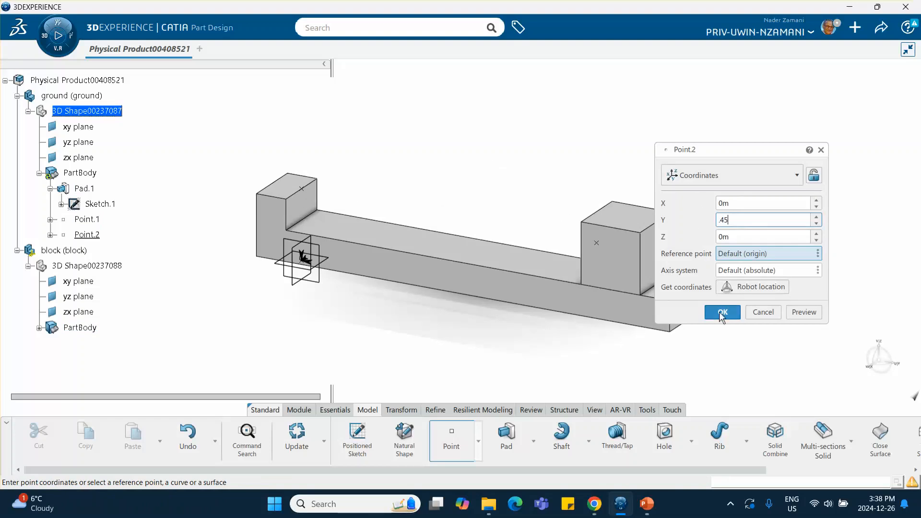
click(798, 313)
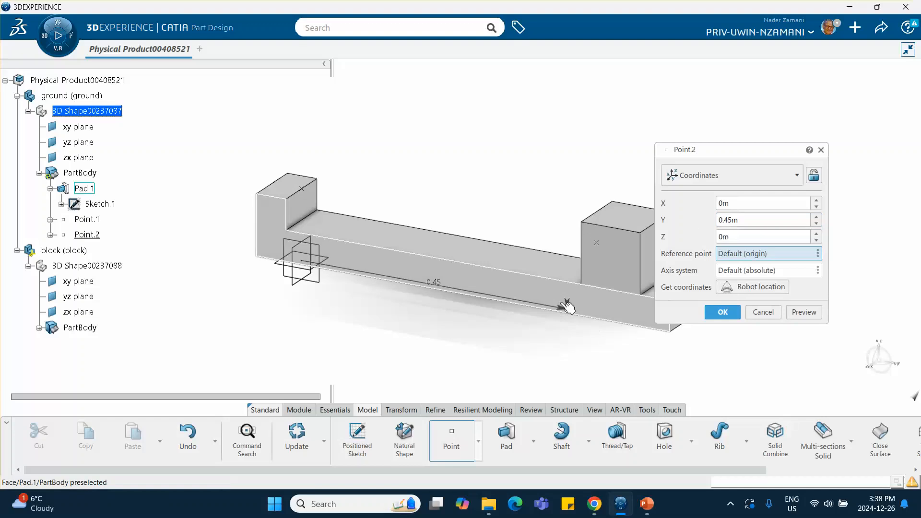
middle_drag(564, 304, 598, 273)
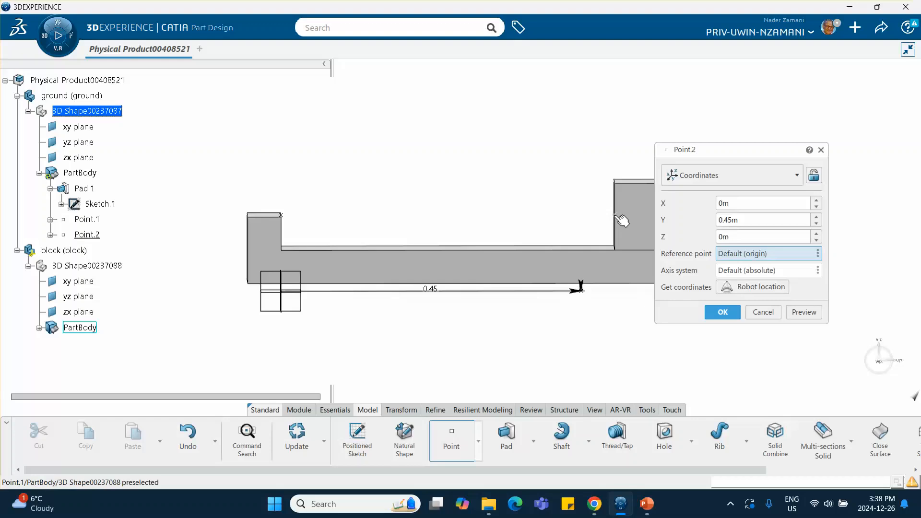
click(724, 314)
middle_drag(654, 341, 623, 360)
middle_drag(622, 255, 767, 263)
middle_drag(635, 284, 598, 292)
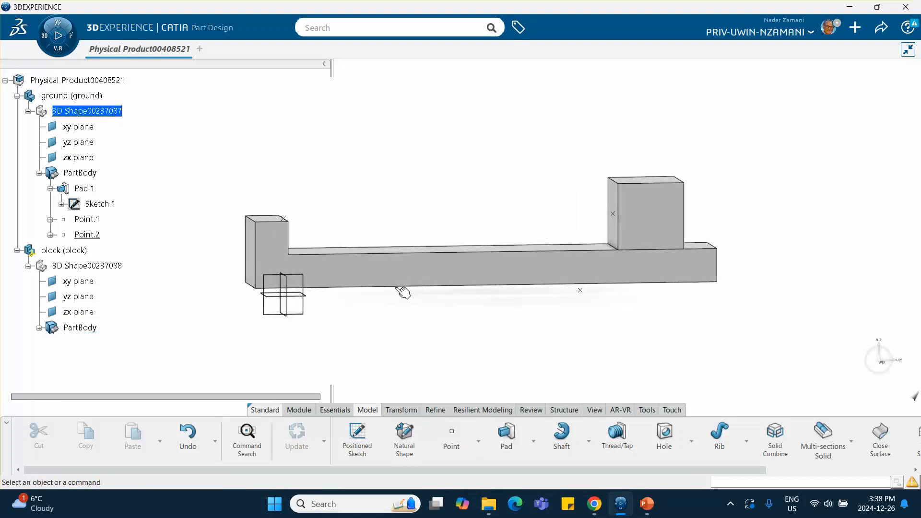
Measure between the center point on the block's side face and the ground part's reference point, keeping the measure.
middle_drag(424, 283, 588, 243)
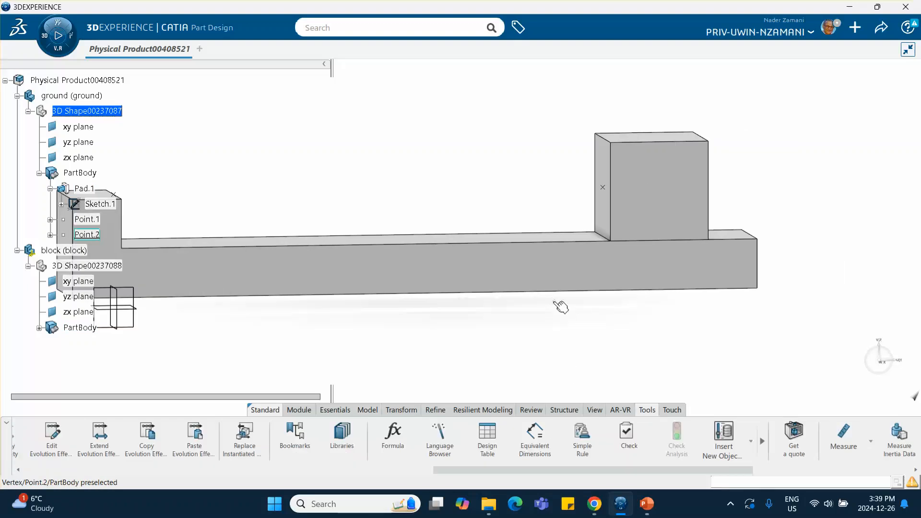
click(845, 446)
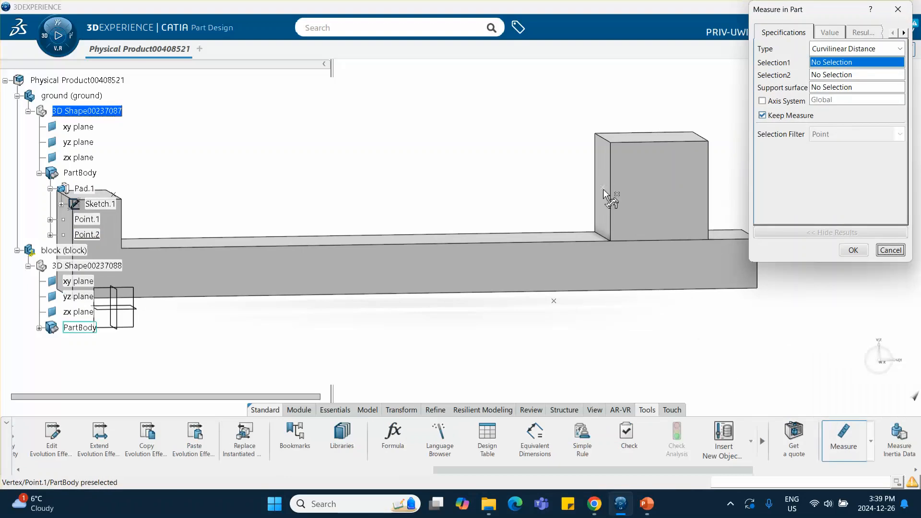
click(604, 189)
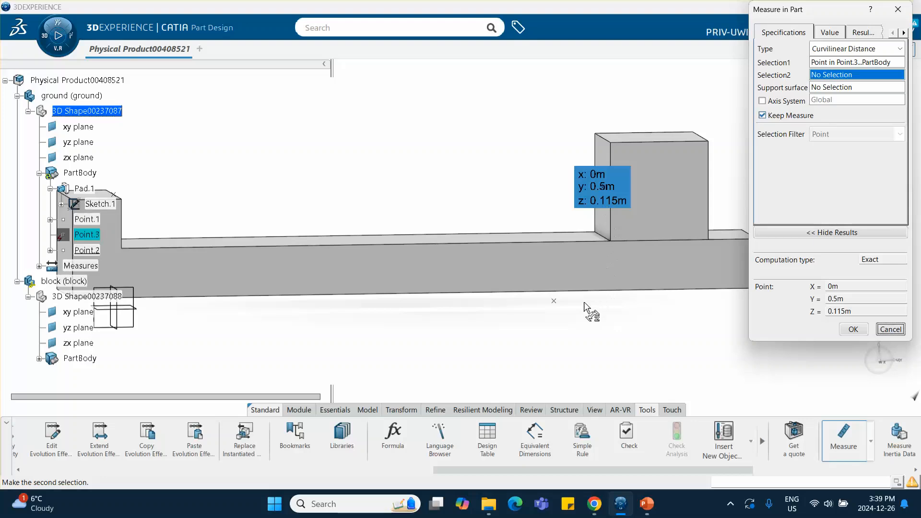
click(553, 302)
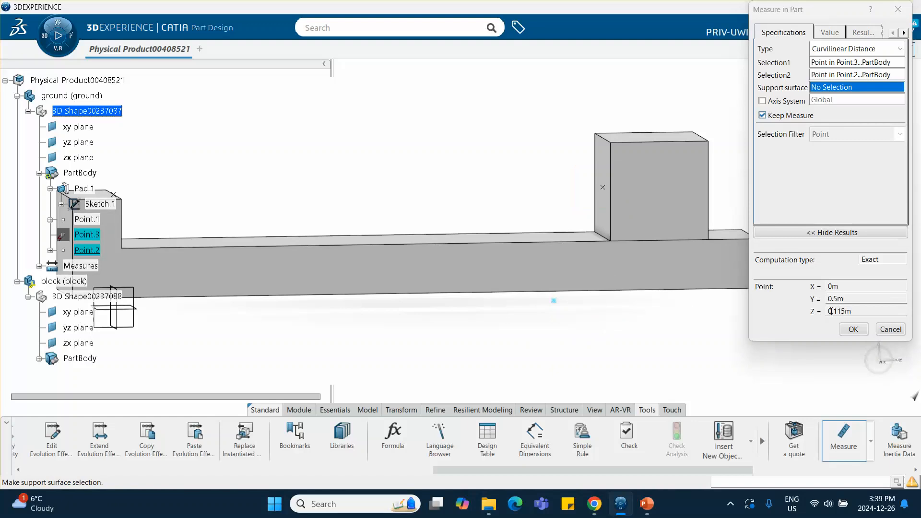
click(853, 330)
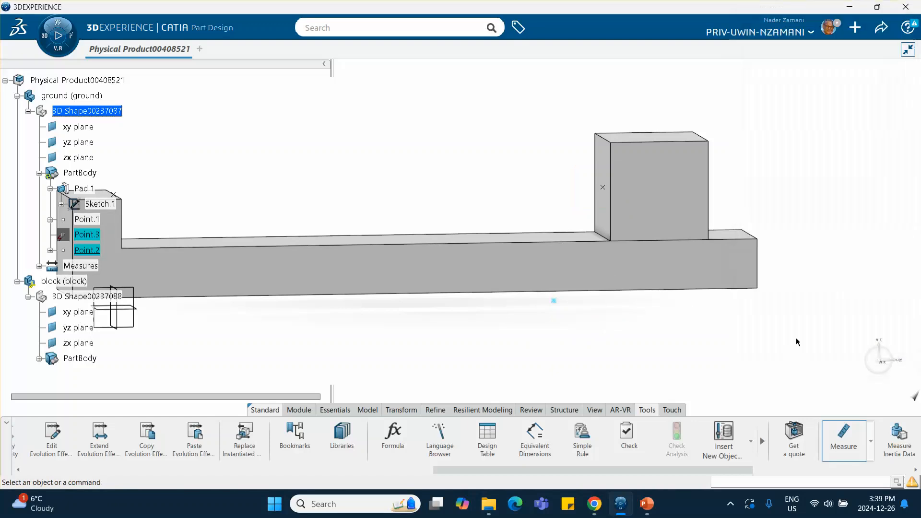
Set the Z coordinate of the ground part's reference point near the block to 0.115 m.
double_click(555, 304)
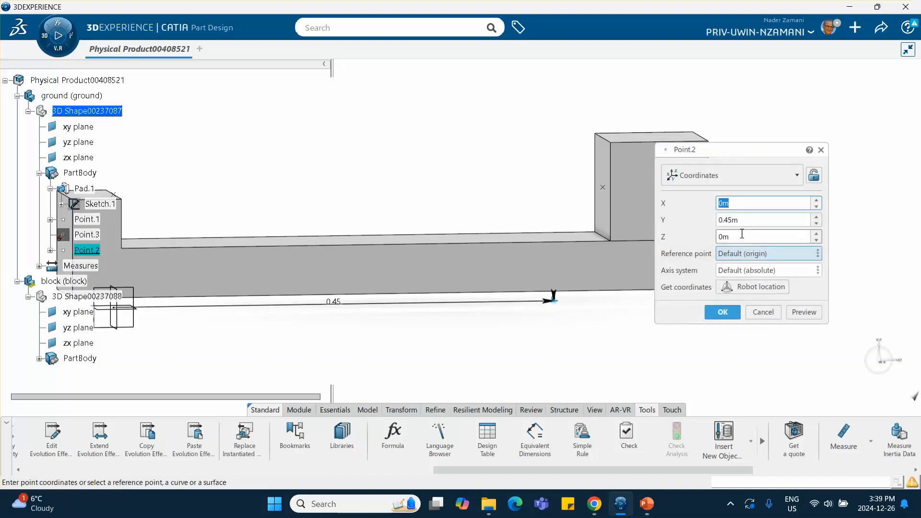
double_click(758, 237)
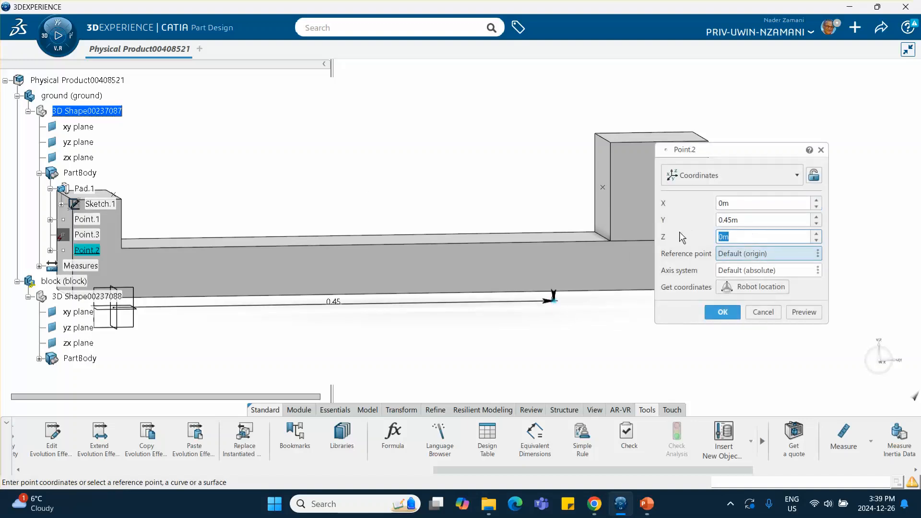
text(.115)
click(711, 313)
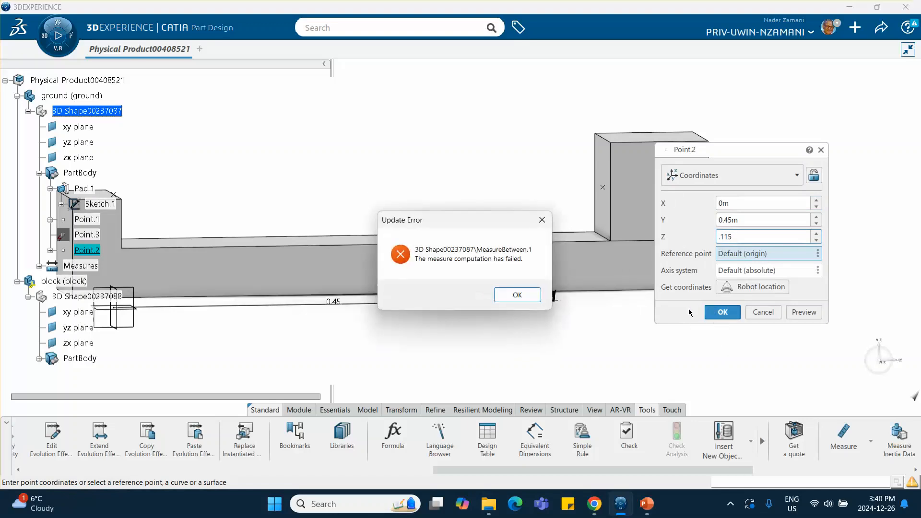
click(521, 300)
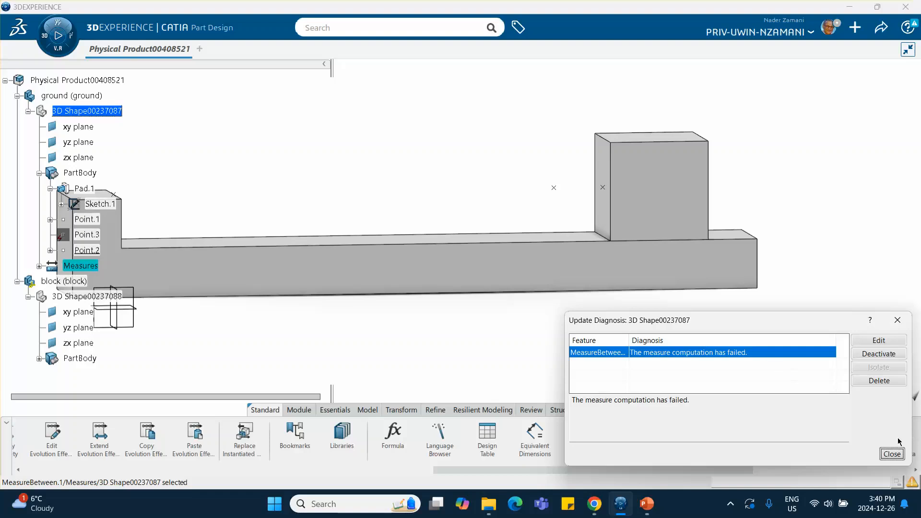
click(892, 454)
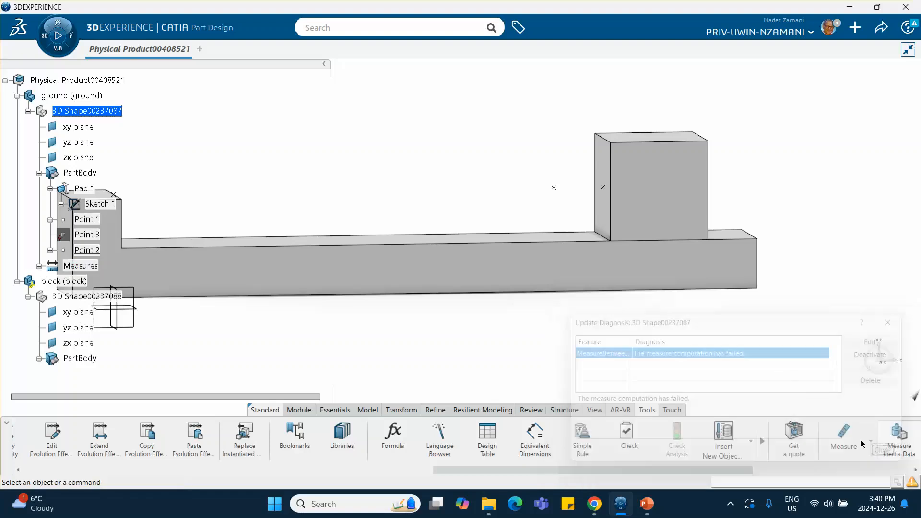
Check the edited reference point's coordinates and compare its position with the block's face point from several angles.
double_click(555, 190)
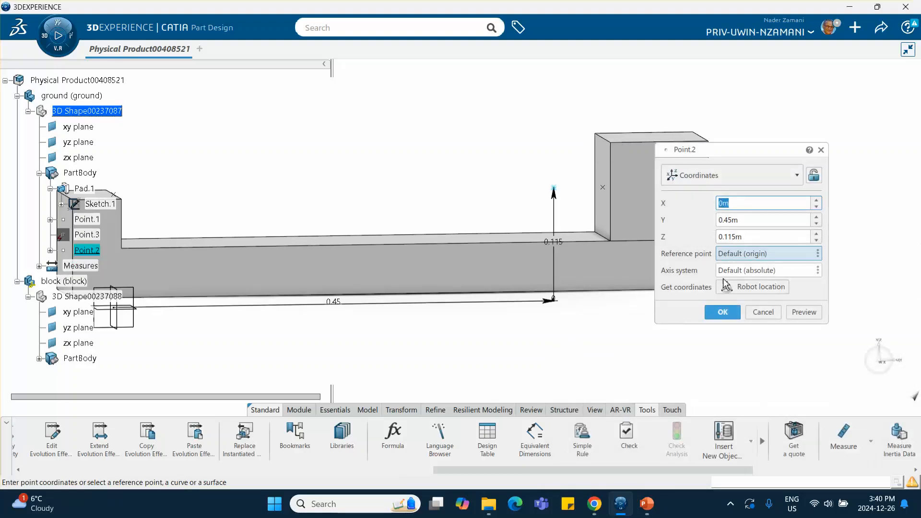
click(722, 313)
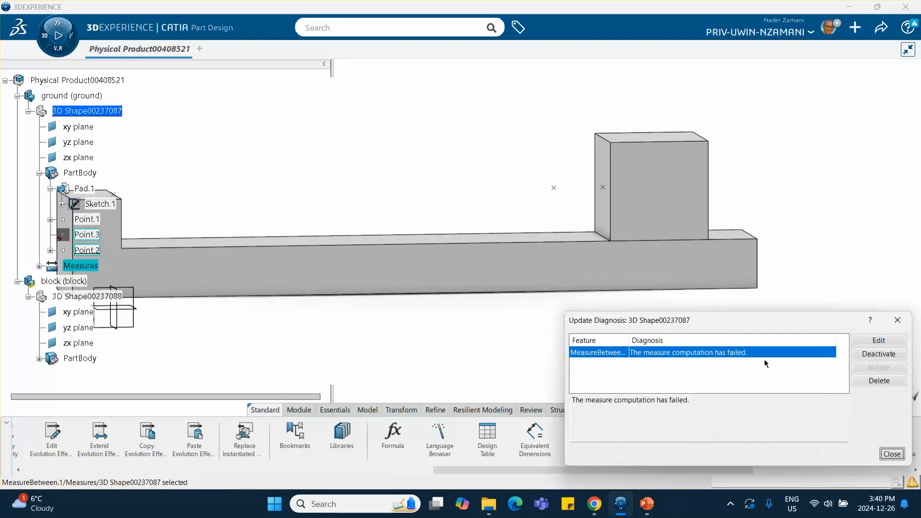
click(892, 453)
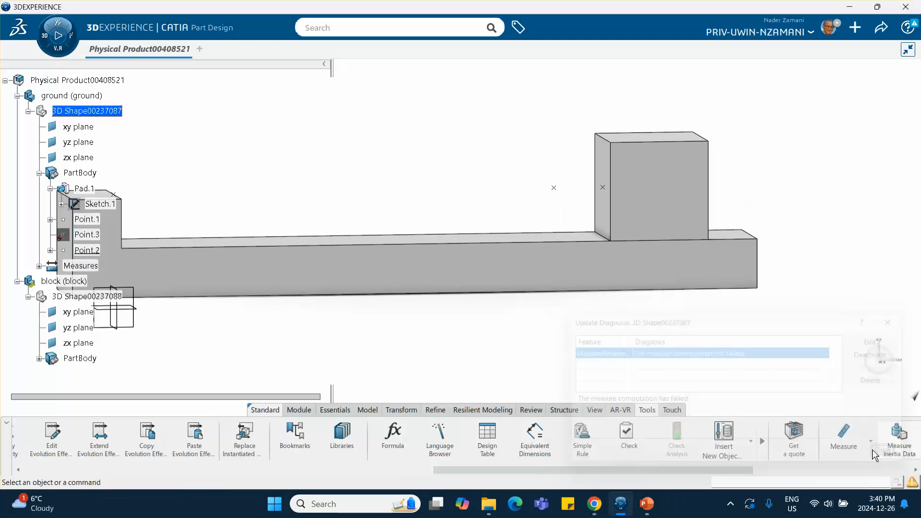
scroll(188, 222, down, 5)
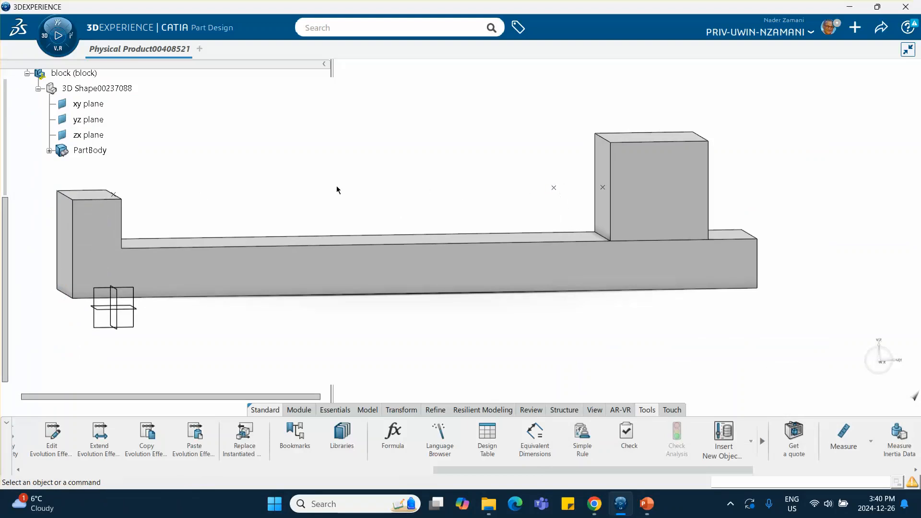
middle_drag(424, 248, 538, 199)
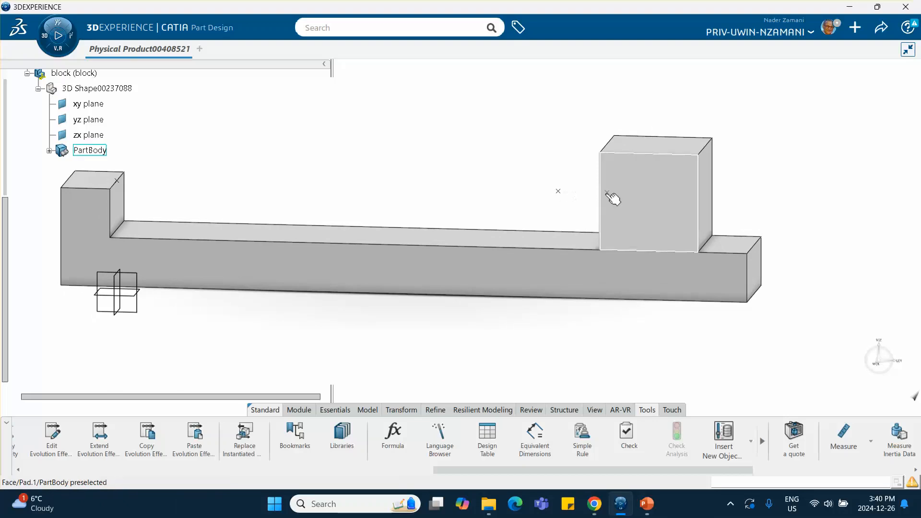
middle_drag(420, 213, 465, 205)
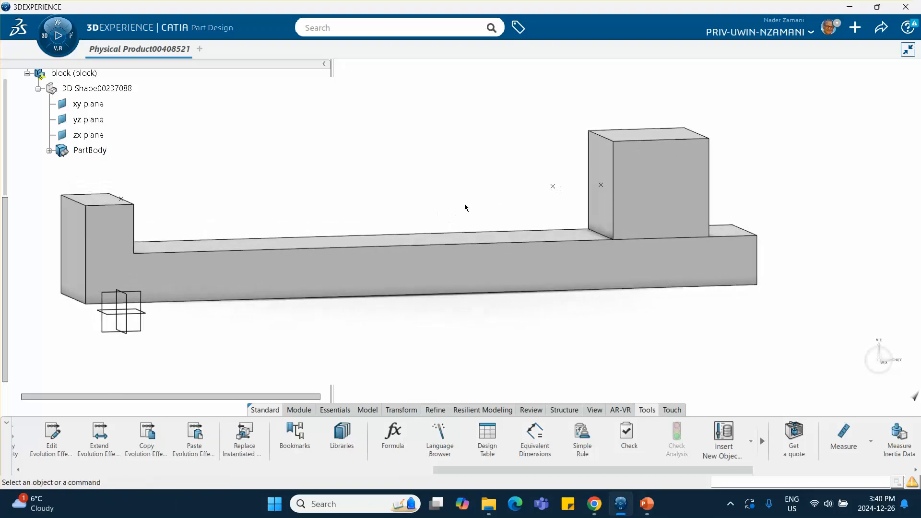
scroll(235, 134, up, 6)
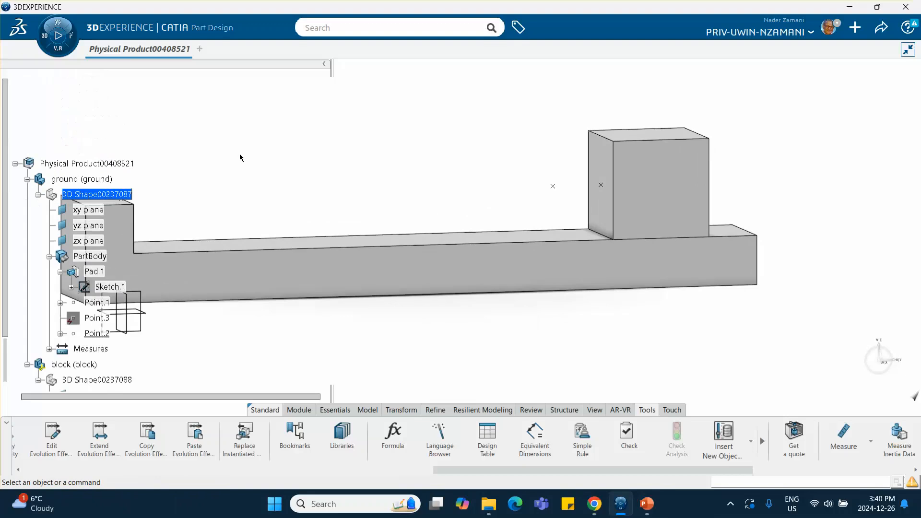
Activate the root product and inspect the reference point beside the block in the assembly.
double_click(64, 163)
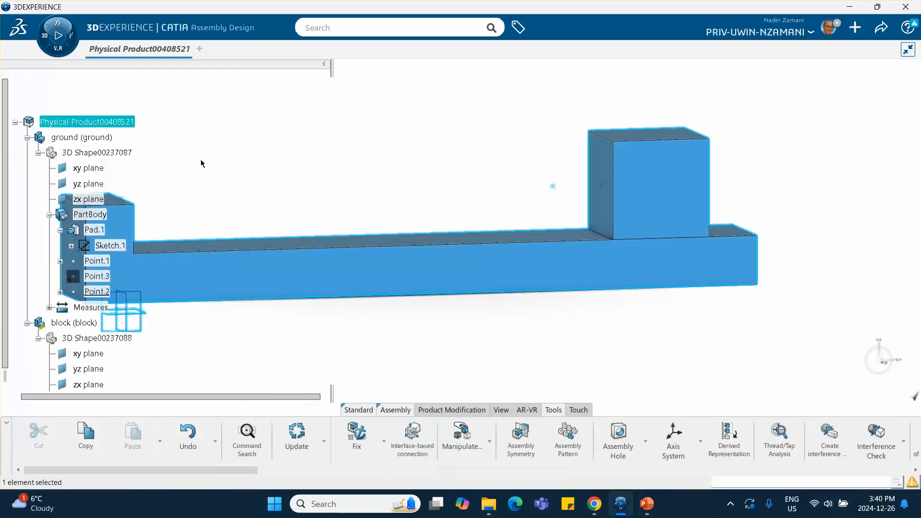
middle_drag(201, 162, 342, 153)
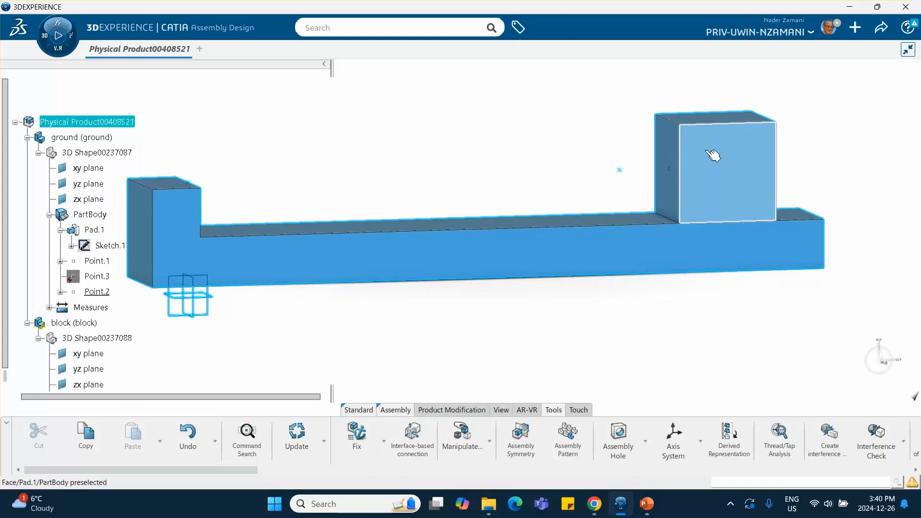
middle_drag(638, 199, 529, 182)
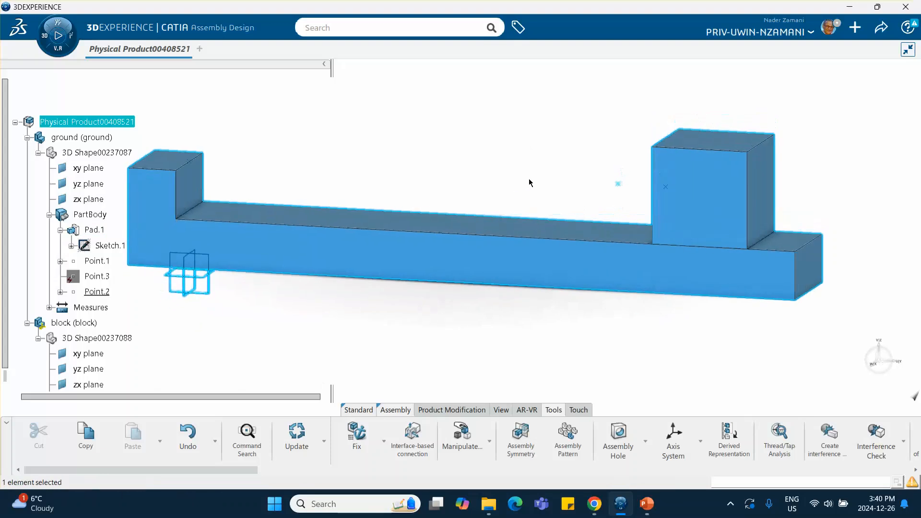
click(597, 186)
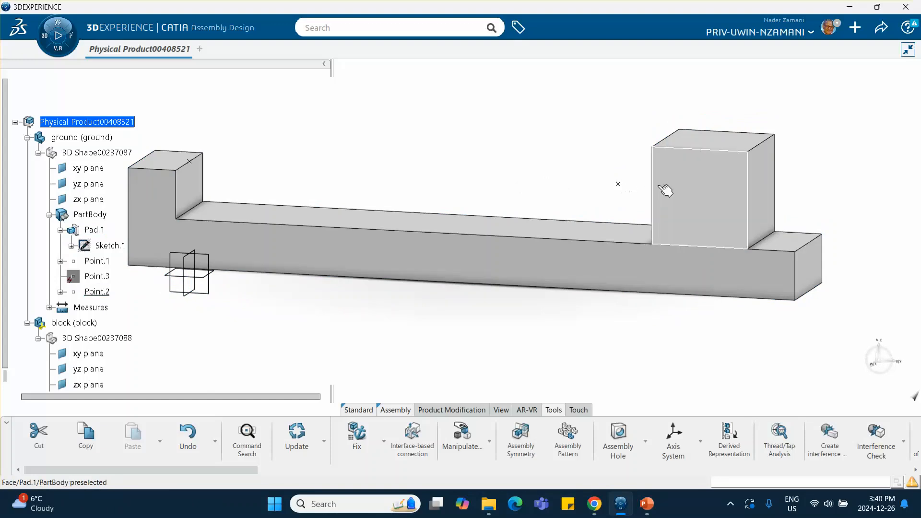
Reopen the definition of the ground part's reference point near the block, review its coordinates and close it.
double_click(619, 185)
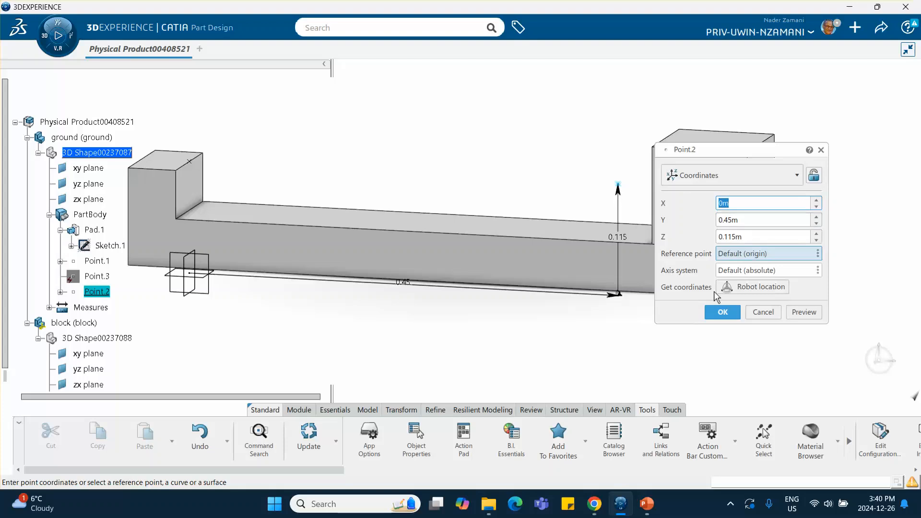
click(723, 312)
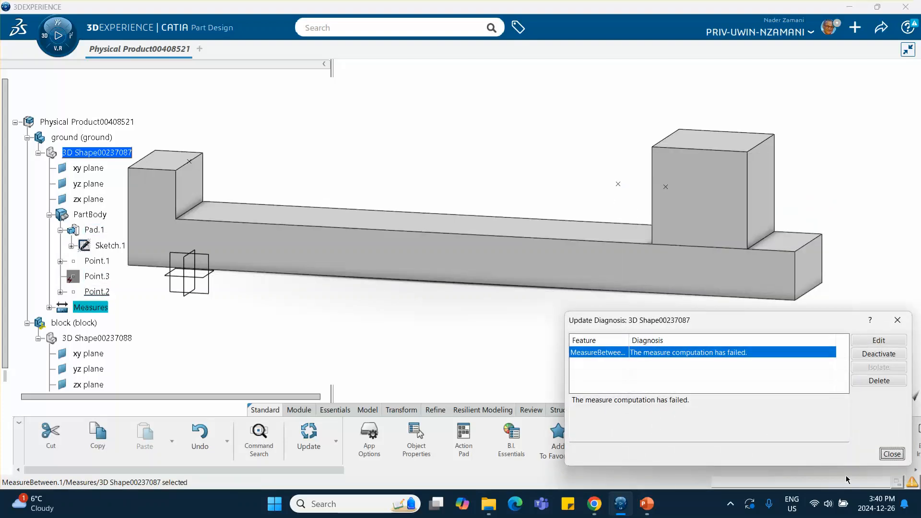
click(893, 454)
Delete the MeasureBetween.1 measure from the ground part.
scroll(319, 222, down, 3)
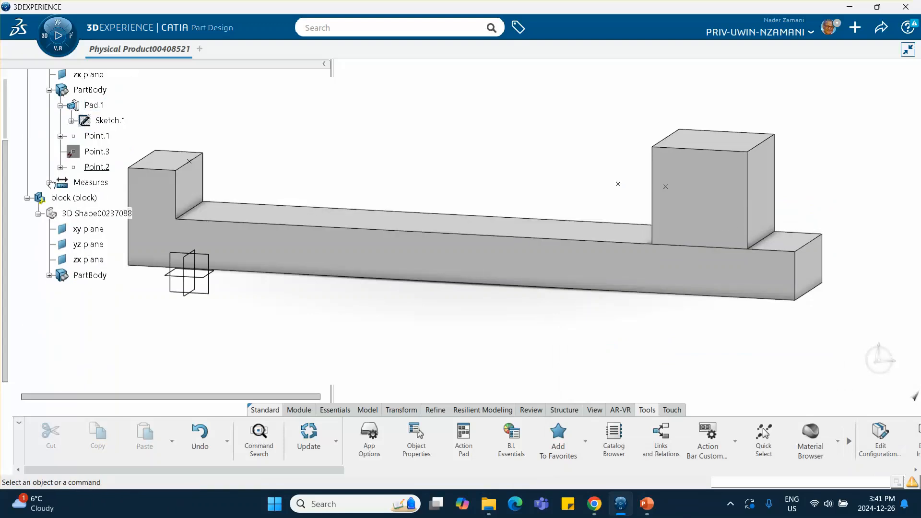
click(49, 183)
right_click(92, 198)
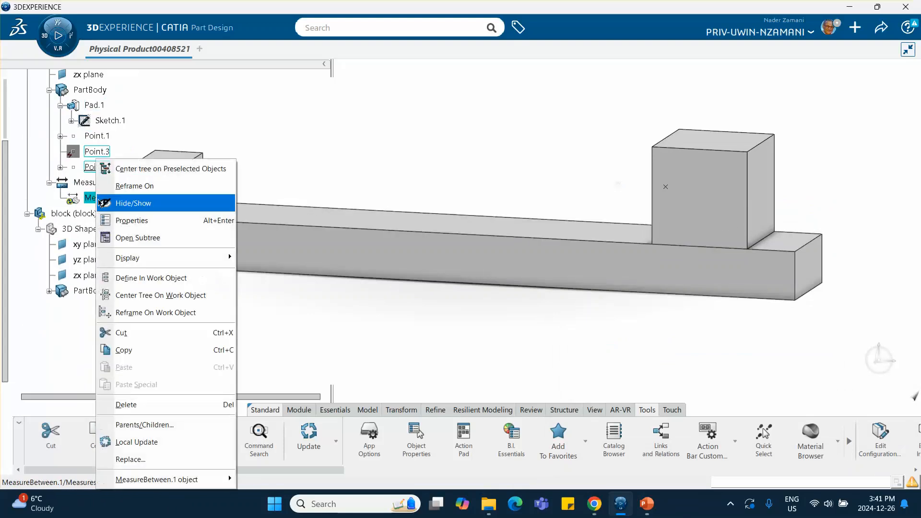
click(137, 404)
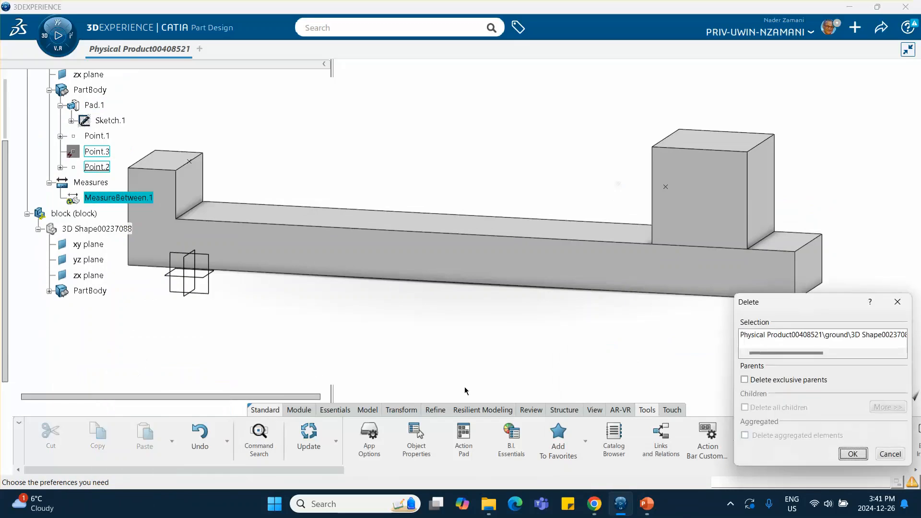
click(853, 453)
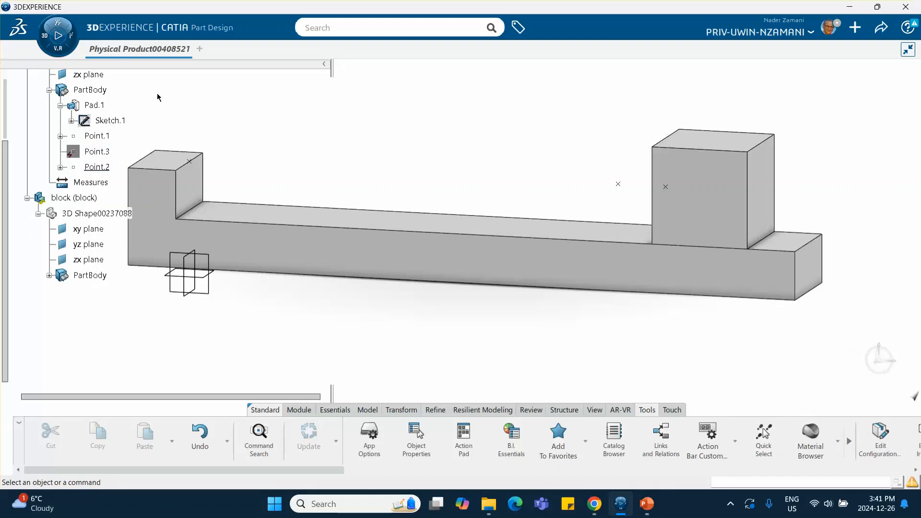
Collapse the ground and block branches in the tree and activate the root product.
scroll(158, 97, up, 3)
click(96, 152)
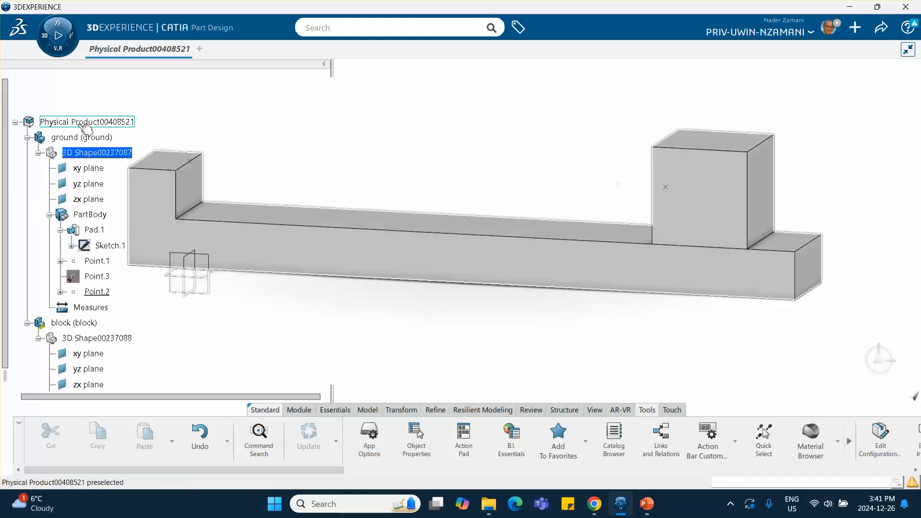
click(27, 137)
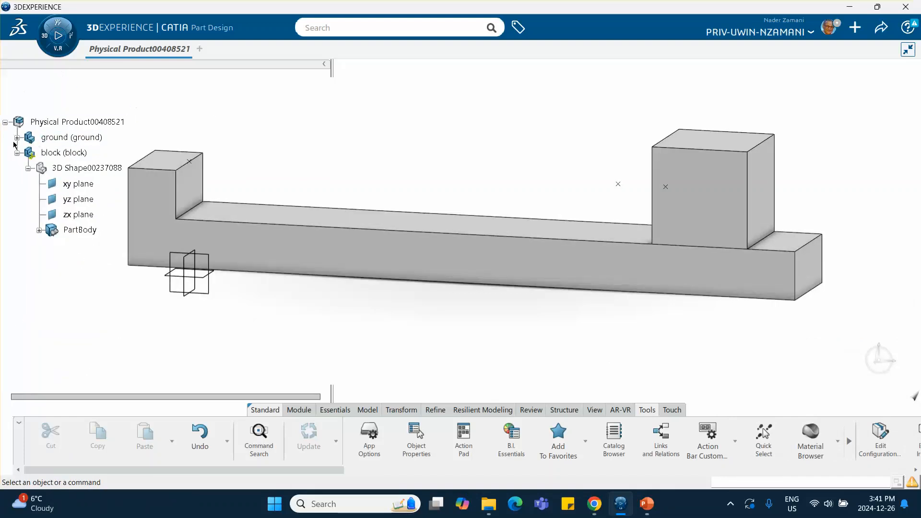
click(16, 153)
middle_drag(514, 279, 486, 307)
double_click(91, 121)
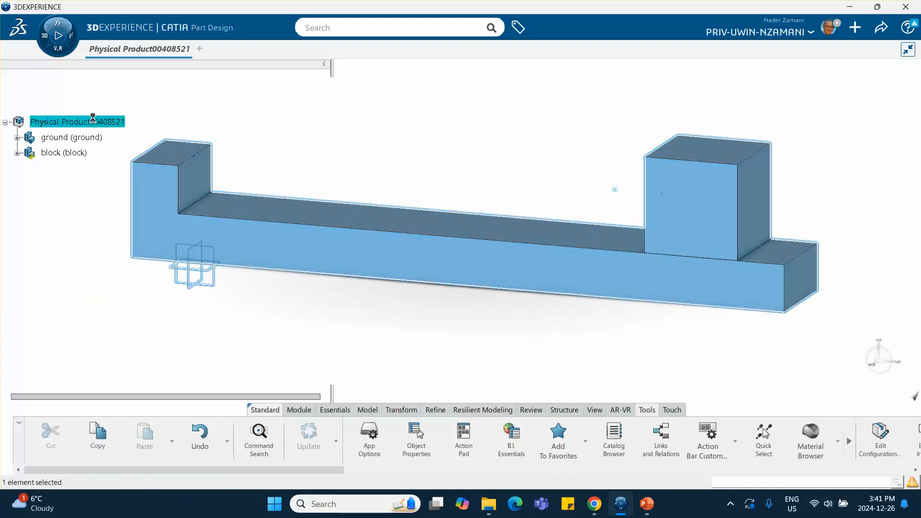
click(305, 366)
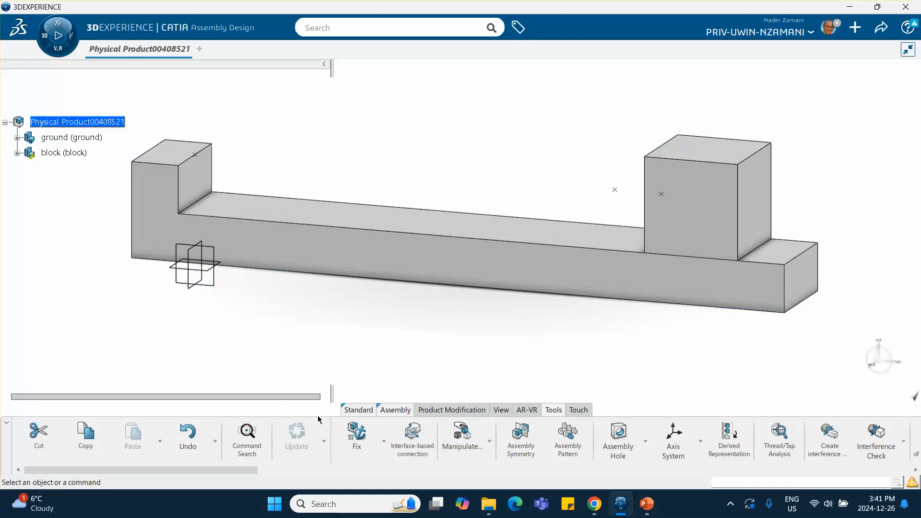
Fix the ground part in the assembly.
click(357, 433)
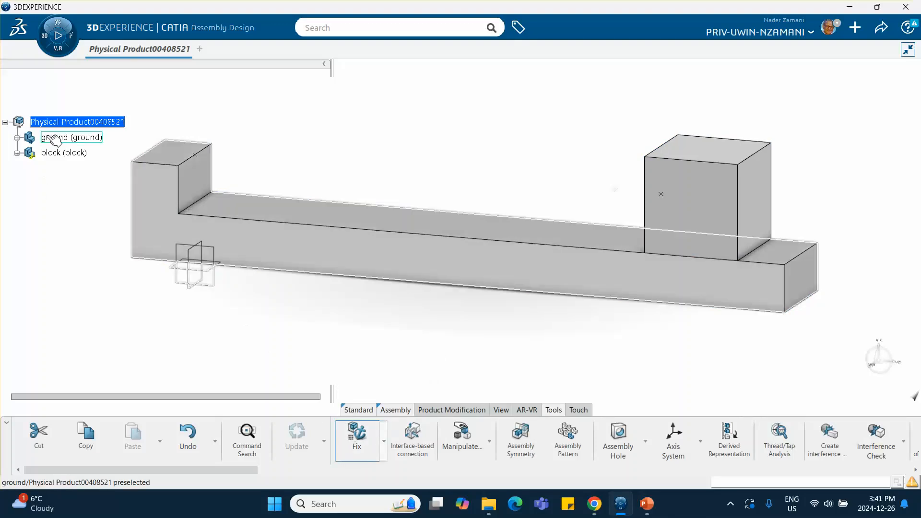
click(54, 138)
click(37, 206)
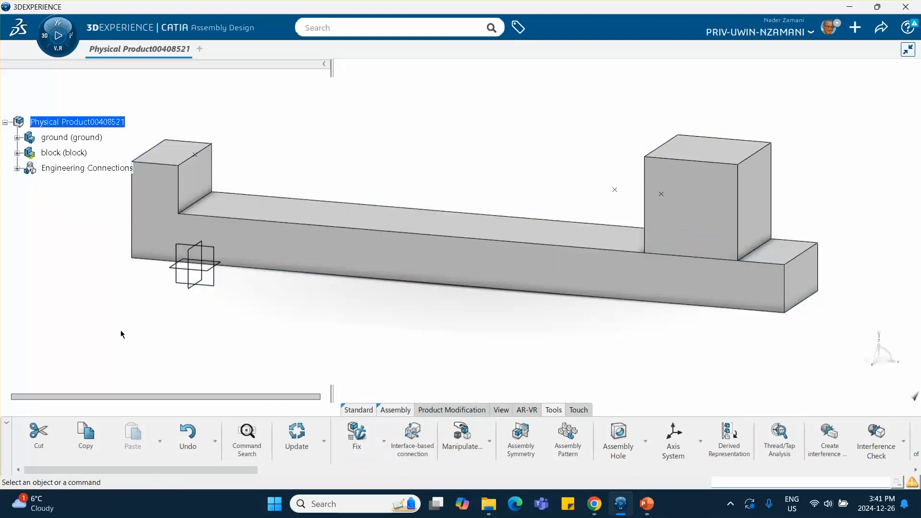
Switch to the Mechanical Systems Design app with the assembly open.
middle_drag(121, 333, 210, 325)
click(44, 36)
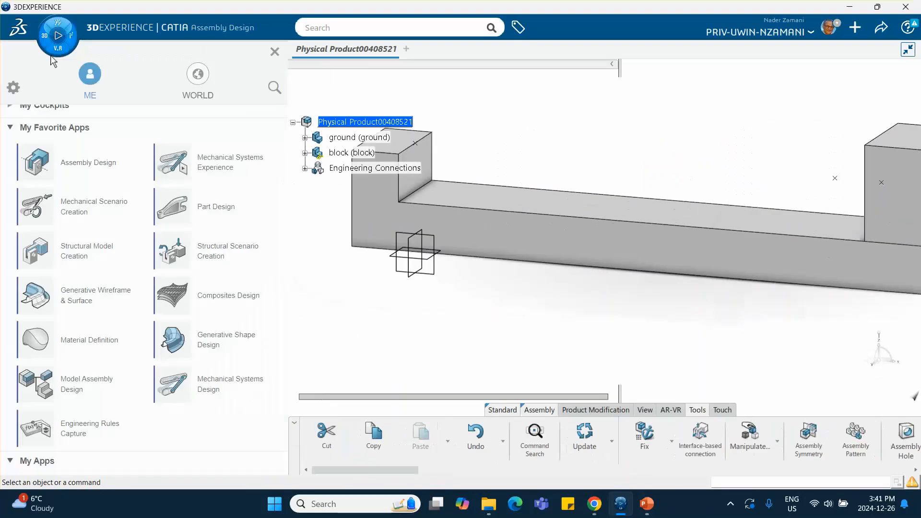
click(211, 387)
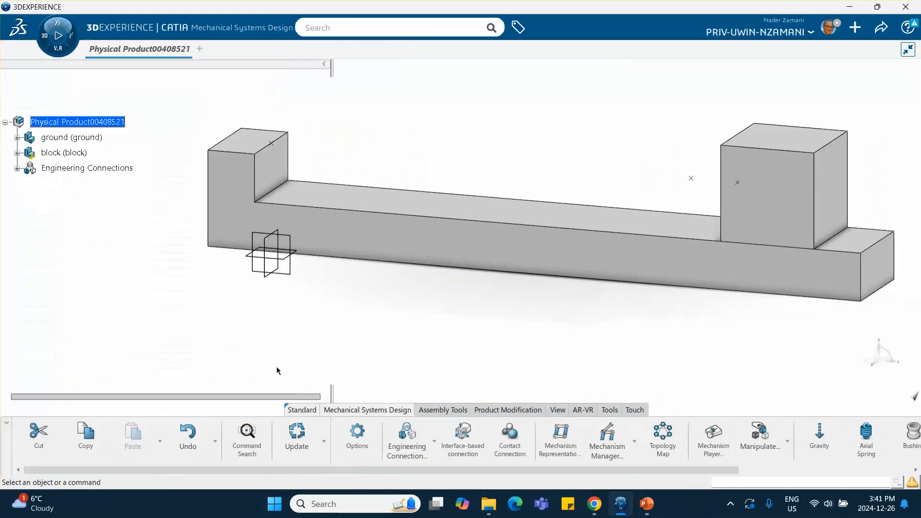
Start an axial spring with the ground part as first support and the point on the block's face as second support.
middle_drag(277, 367, 242, 361)
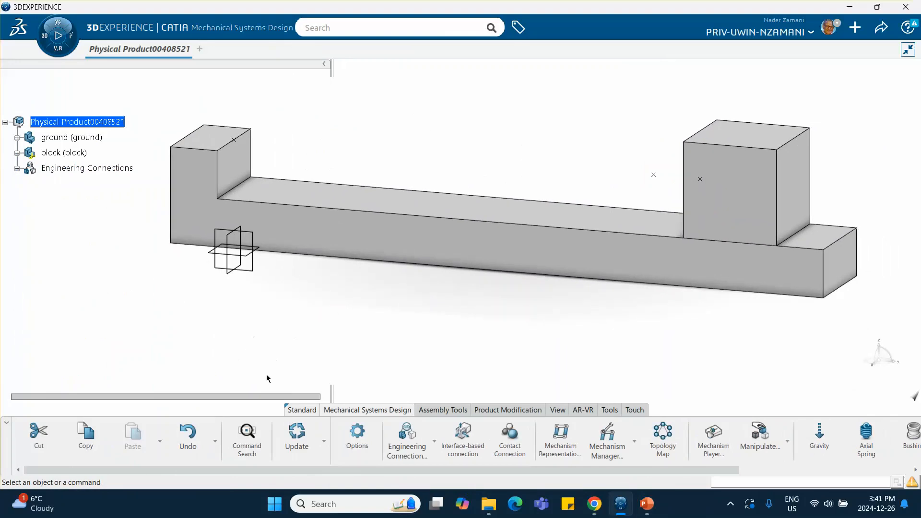
click(868, 439)
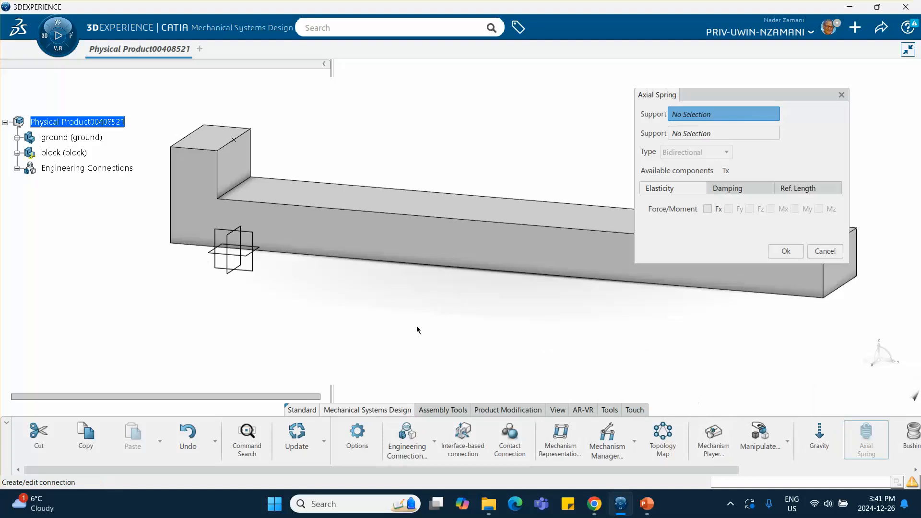
click(261, 252)
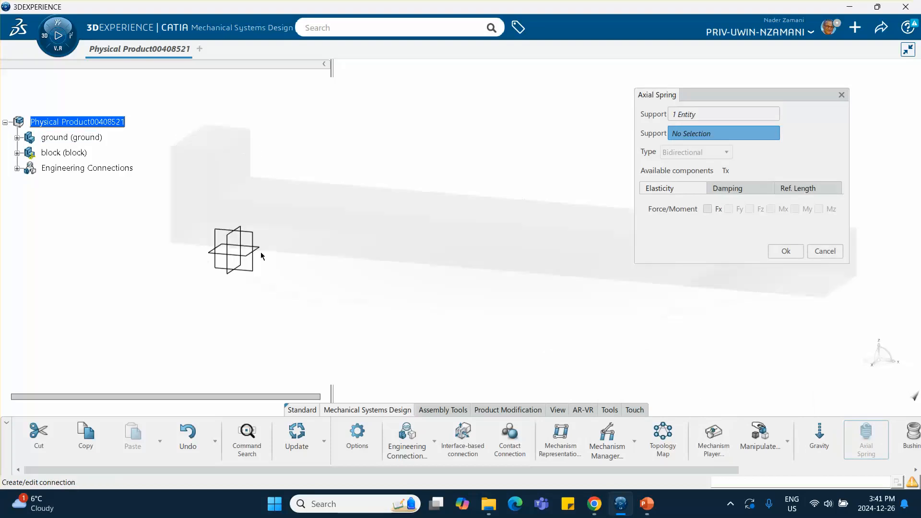
middle_drag(260, 252, 474, 191)
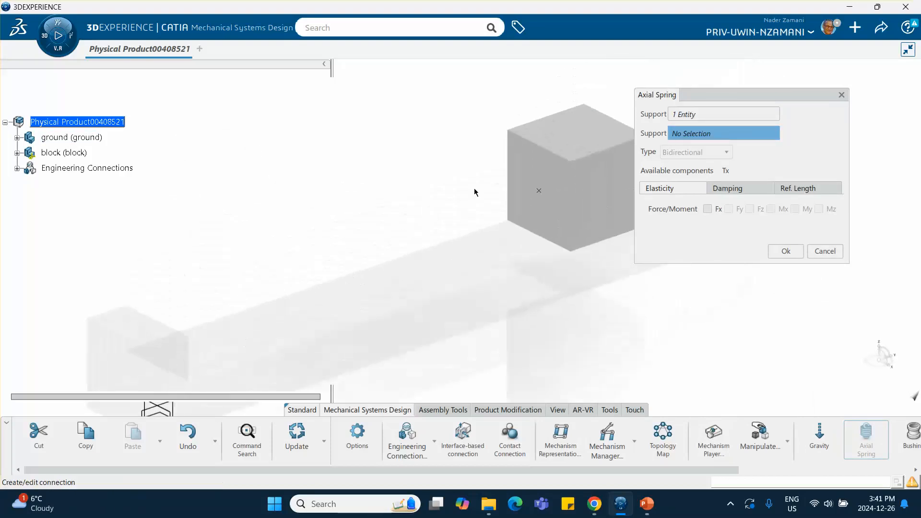
click(541, 192)
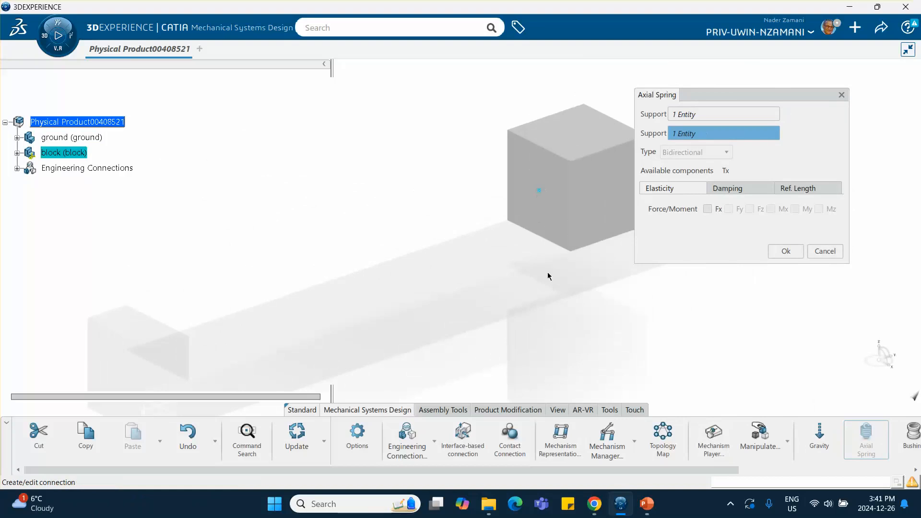
Enable Fx elasticity for the axial spring with a linear translational stiffness of 4000 kg_s2.
click(707, 210)
double_click(707, 261)
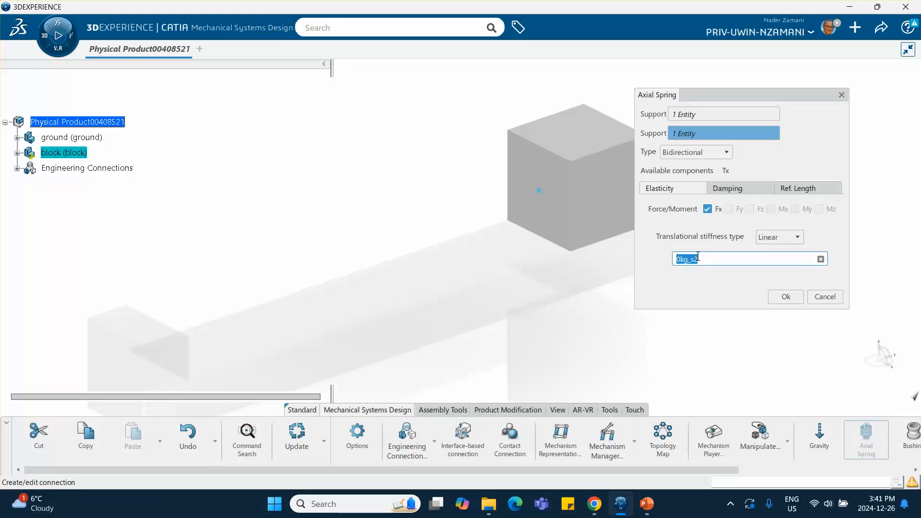
middle_drag(574, 348, 643, 319)
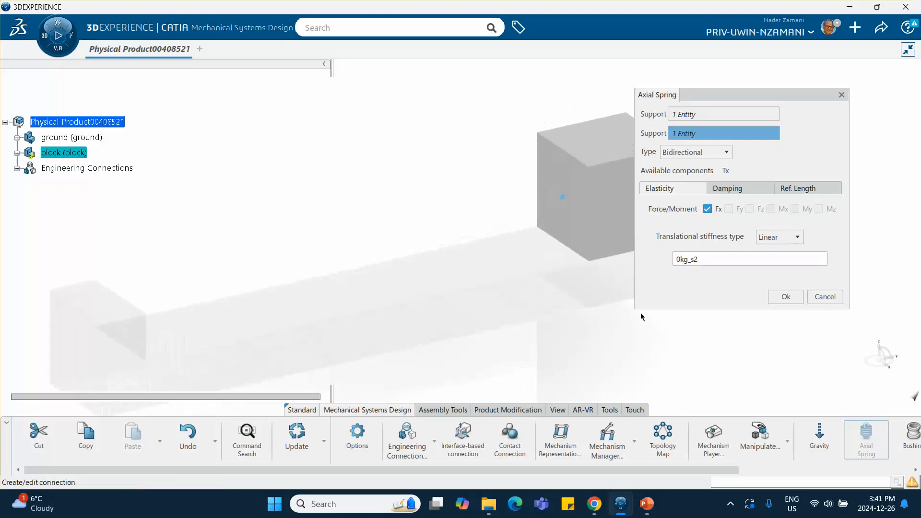
drag(709, 263, 639, 260)
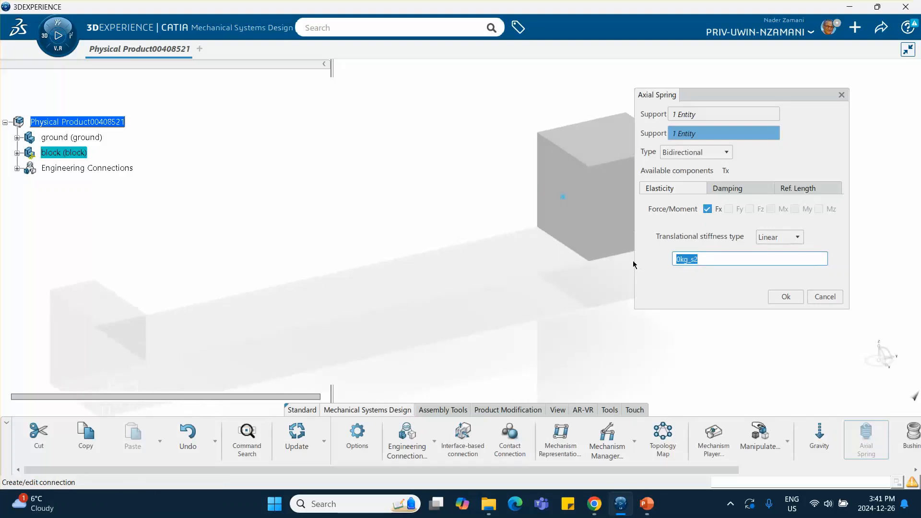
text(4000)
click(671, 293)
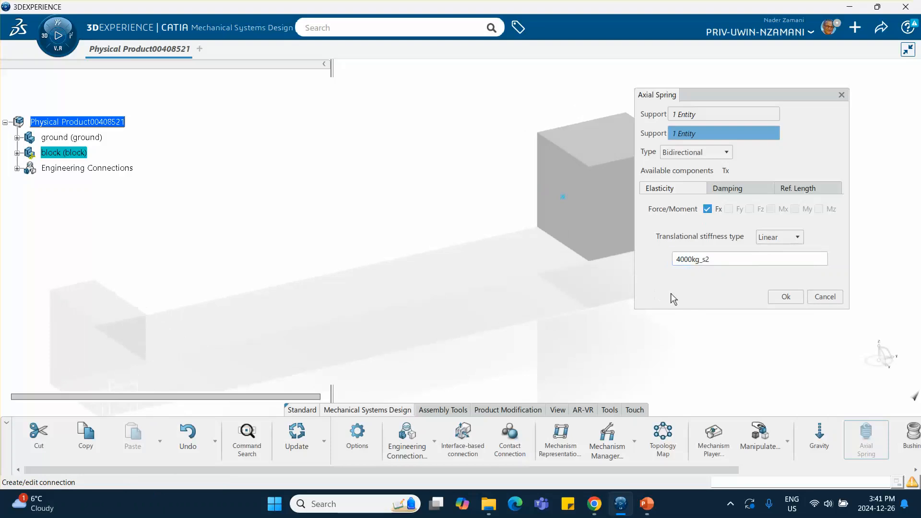
Set the spring's Tx reference length to 0.45 m, leave Fx damping disabled, and create the spring.
click(810, 190)
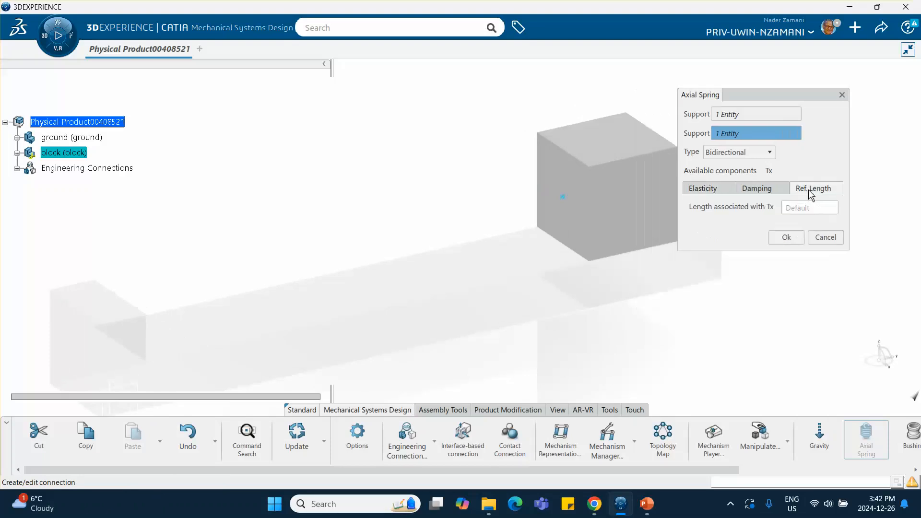
click(790, 208)
text(0)
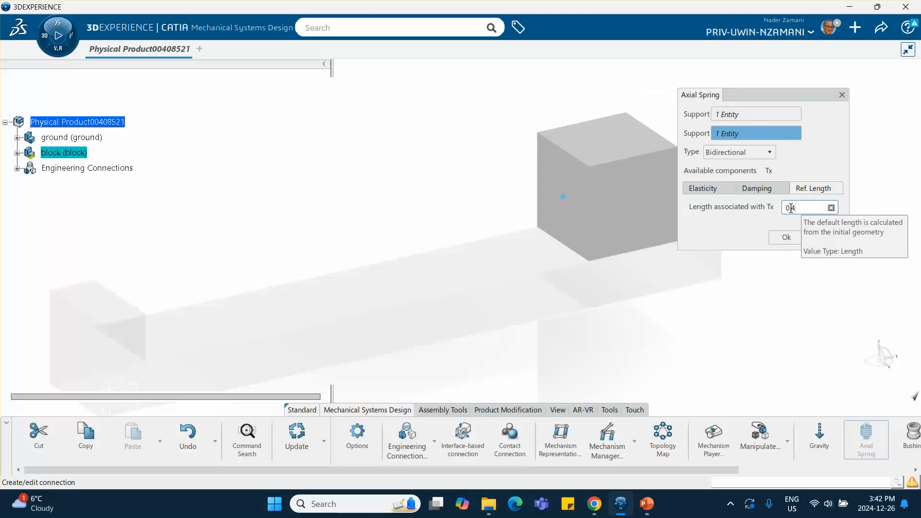
text(.45m)
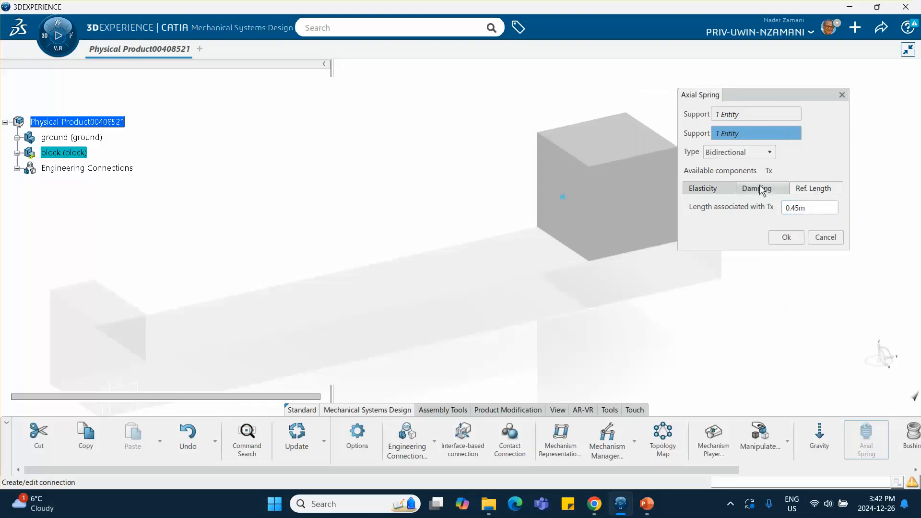
click(761, 188)
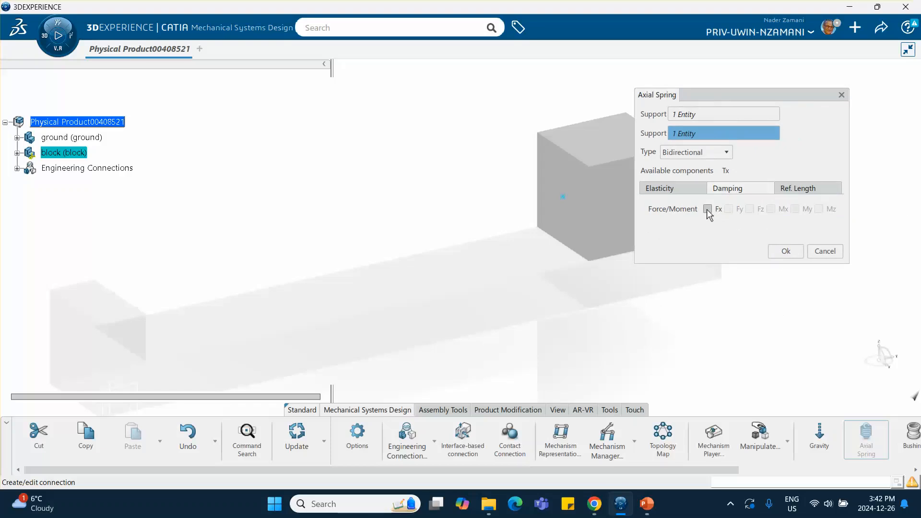
click(786, 251)
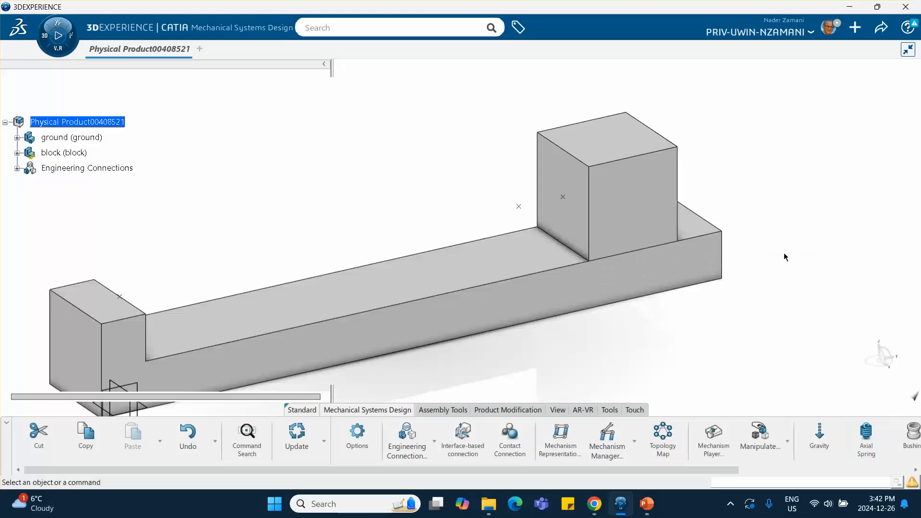
Use Weight Definition to declare the ground part's weight and fill its inertia values from the geometry.
middle_drag(539, 270, 588, 206)
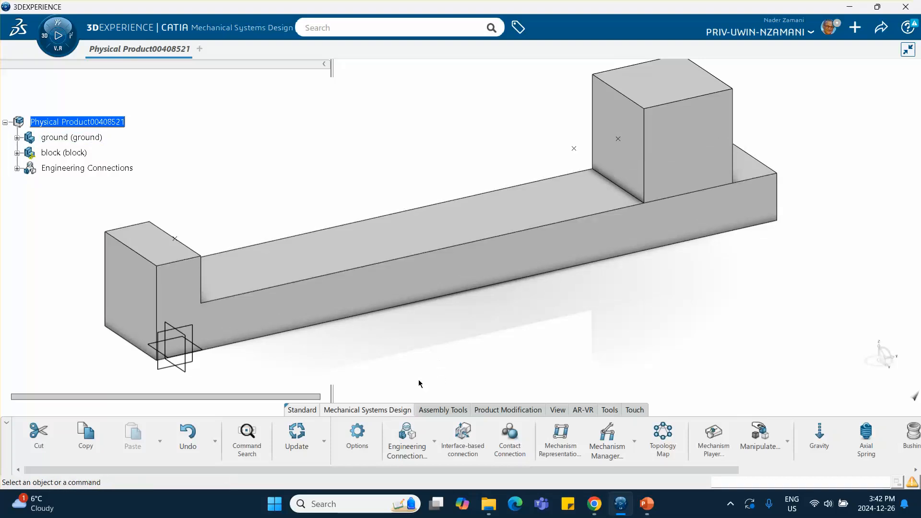
scroll(462, 417, right, 3)
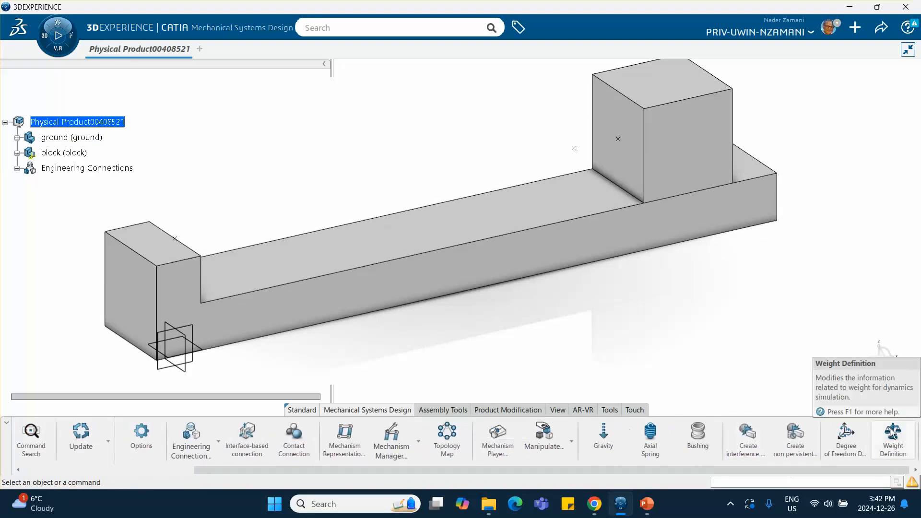
click(893, 431)
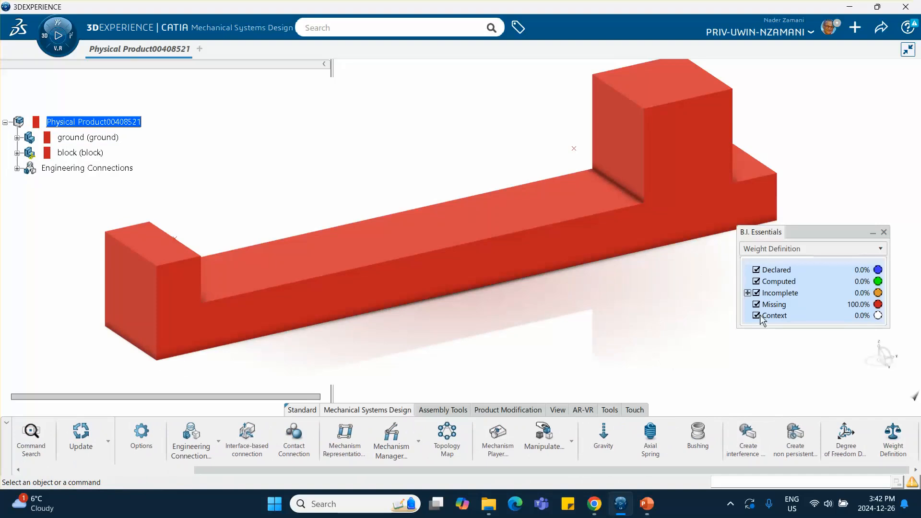
click(113, 138)
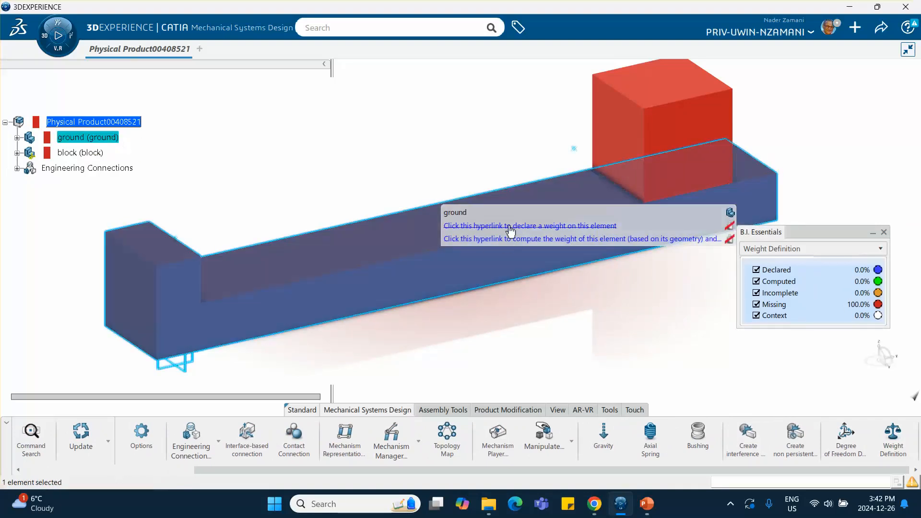
click(480, 226)
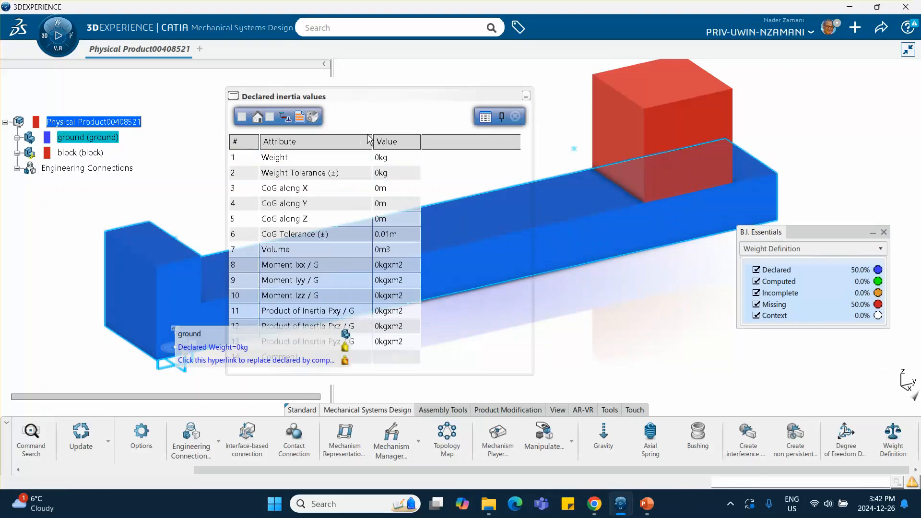
middle_drag(562, 212, 740, 180)
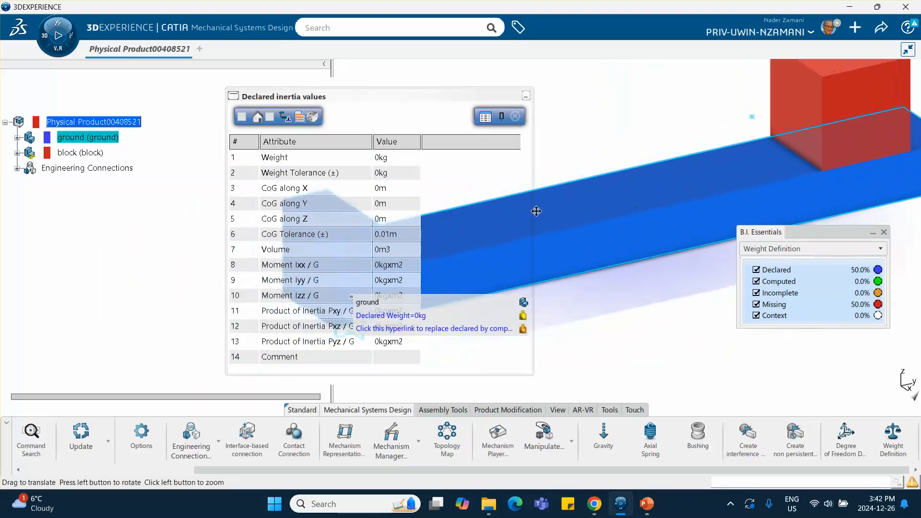
middle_drag(507, 199, 748, 158)
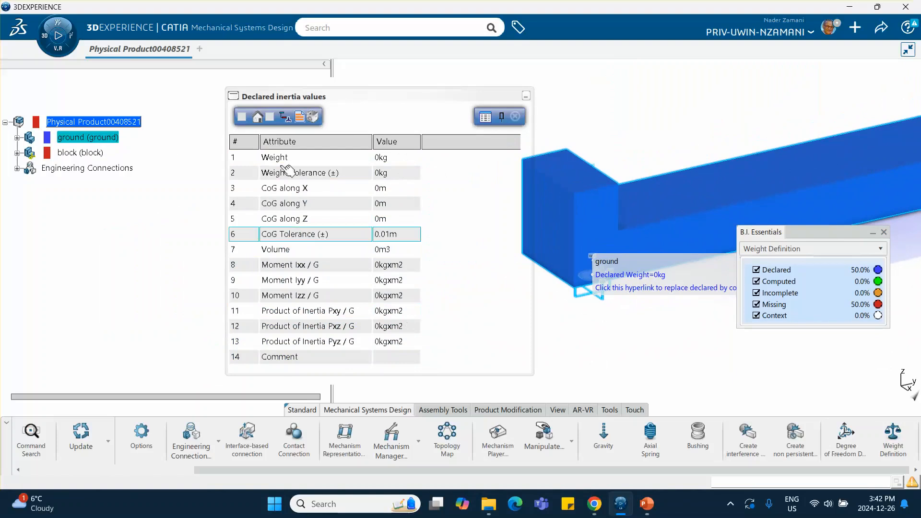
click(241, 117)
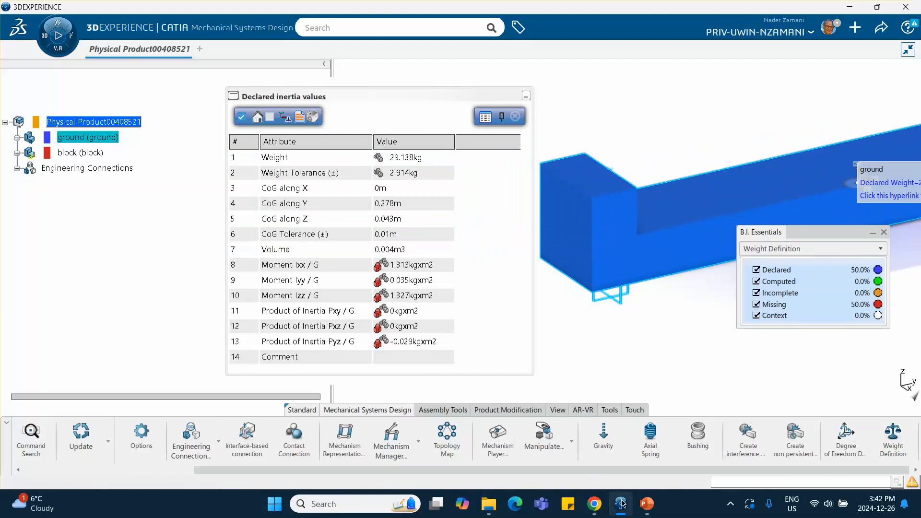
Switch to PowerPoint to review the declared inertia values on slide 3, and return to 3DEXPERIENCE.
mouse_move(617, 505)
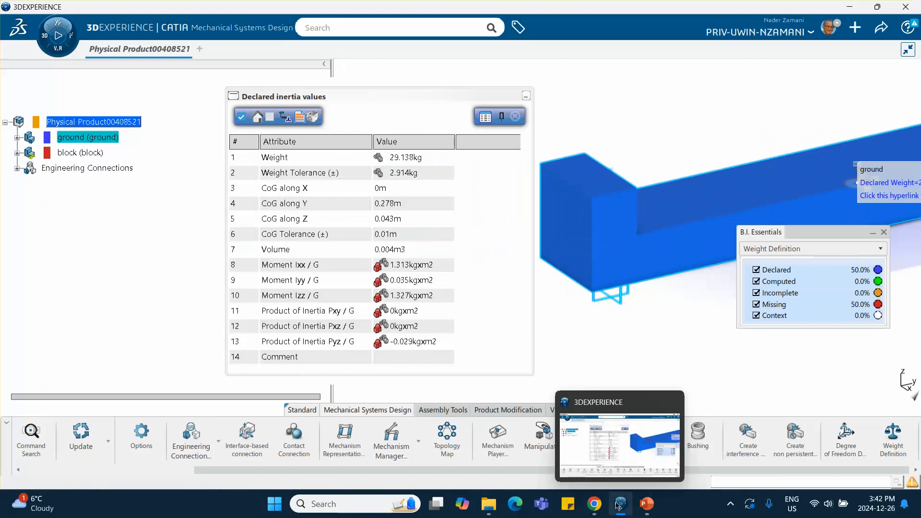
click(647, 504)
click(81, 273)
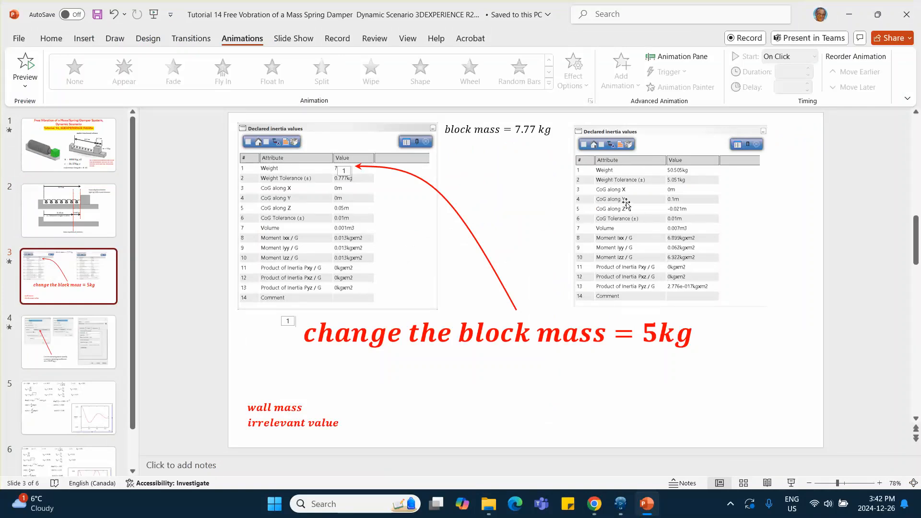
click(849, 17)
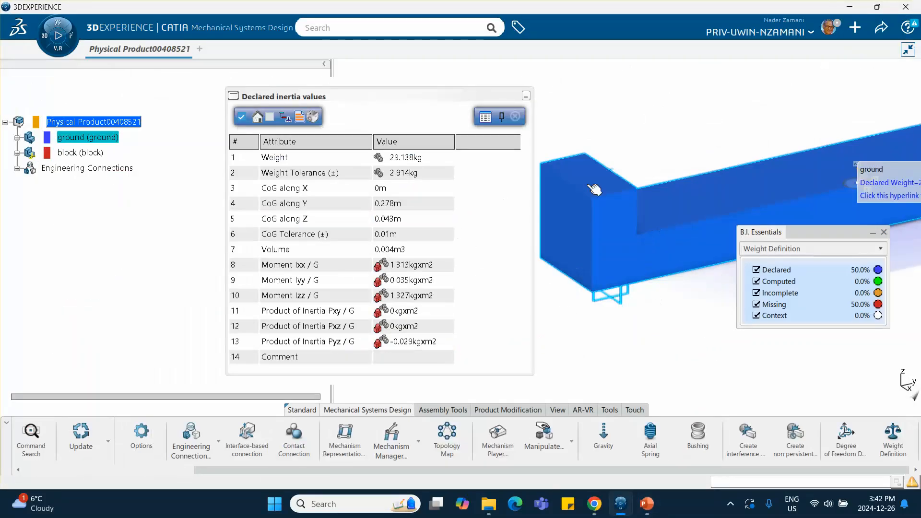
Close the ground's inertia values, then declare the block's weight and fill its inertia values from the geometry.
click(514, 116)
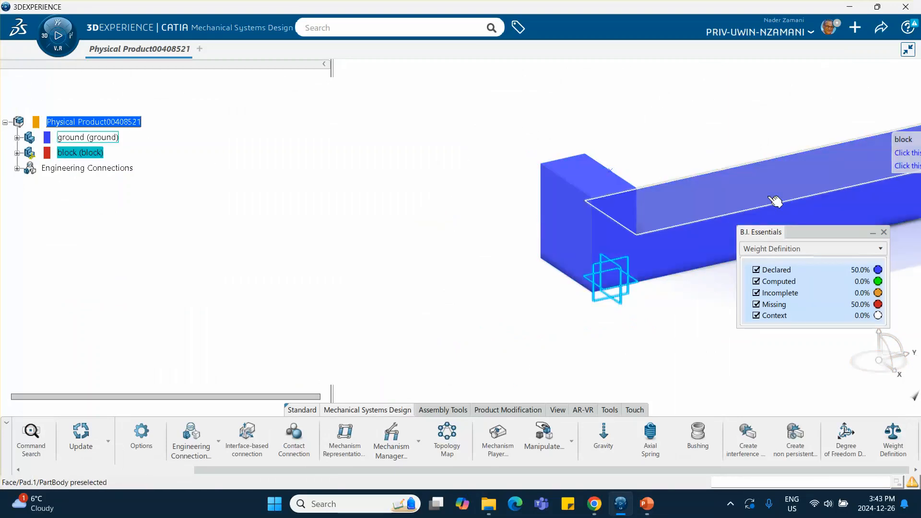
middle_drag(768, 132, 611, 134)
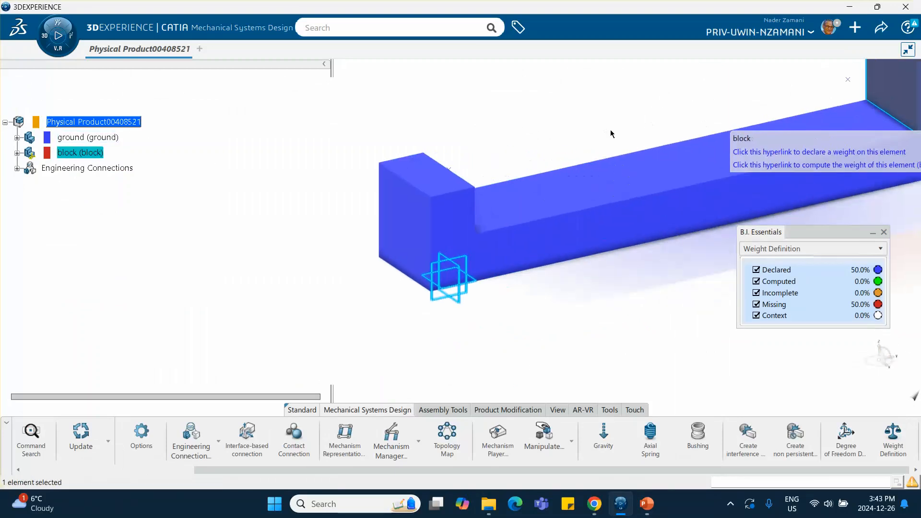
click(839, 152)
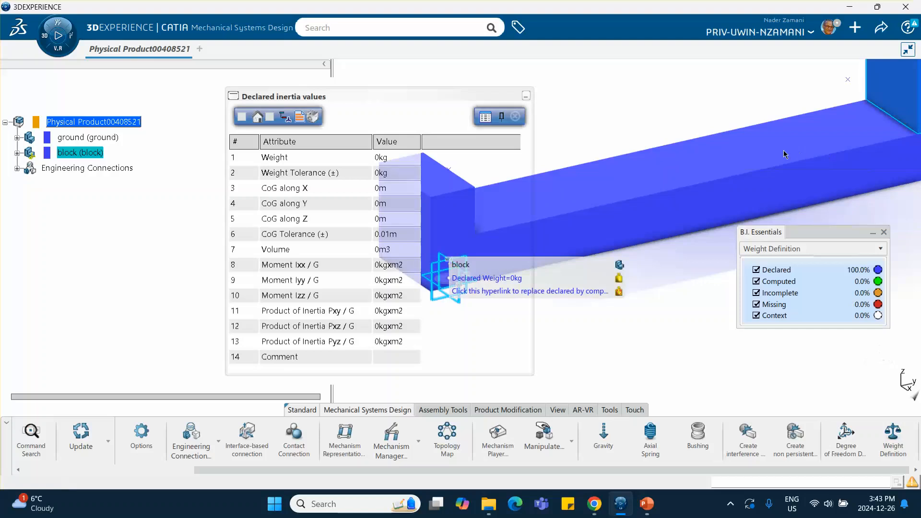
click(243, 118)
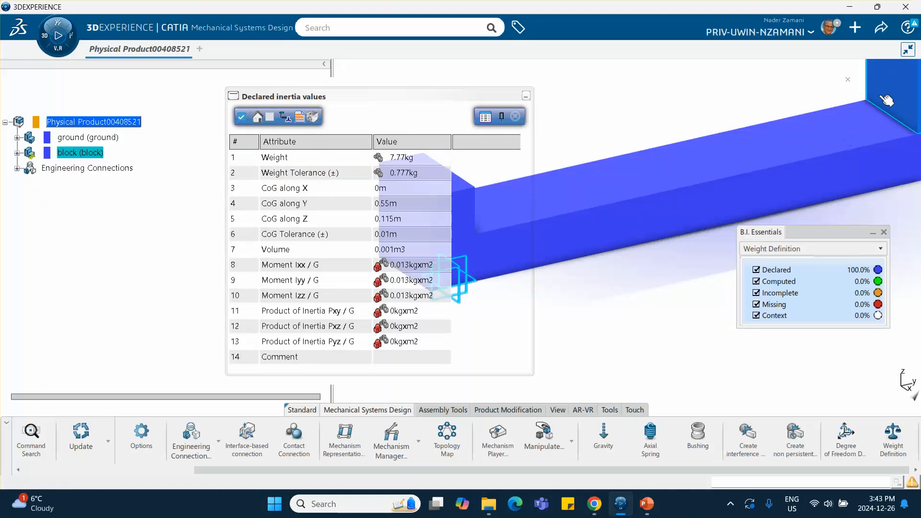
middle_drag(448, 127, 407, 121)
middle_drag(586, 168, 794, 153)
Set the block's declared weight to 5 kg and close its inertia values.
click(408, 161)
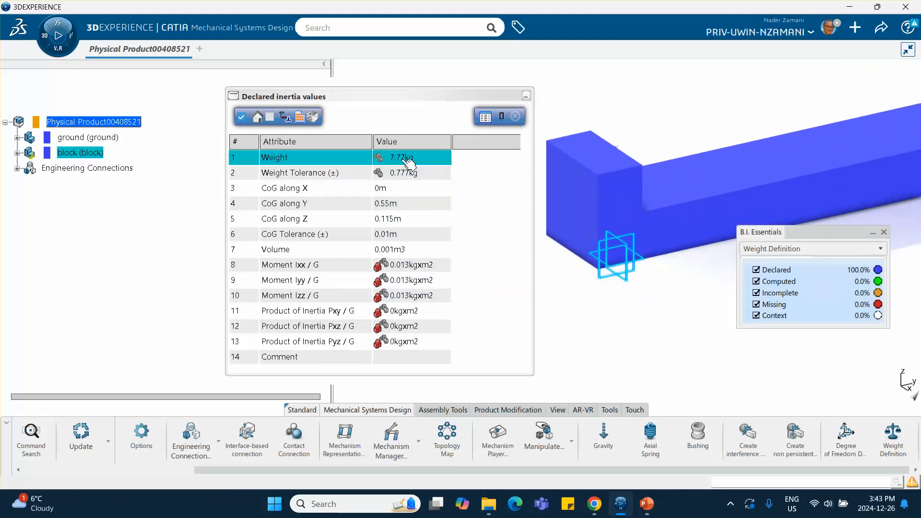
click(408, 158)
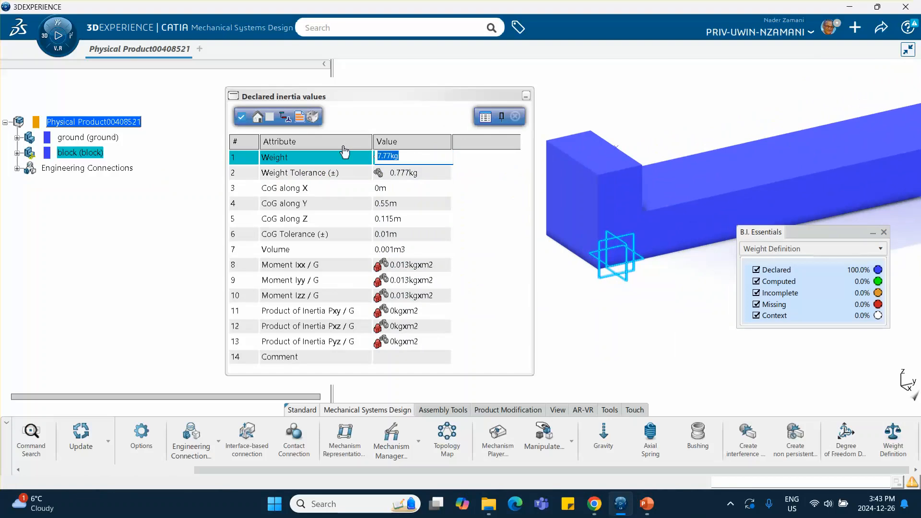
text(5)
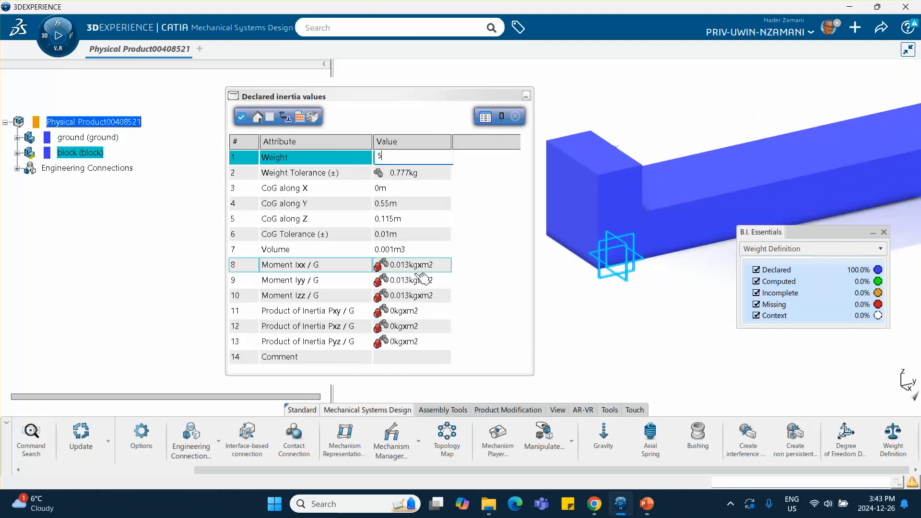
key(Return)
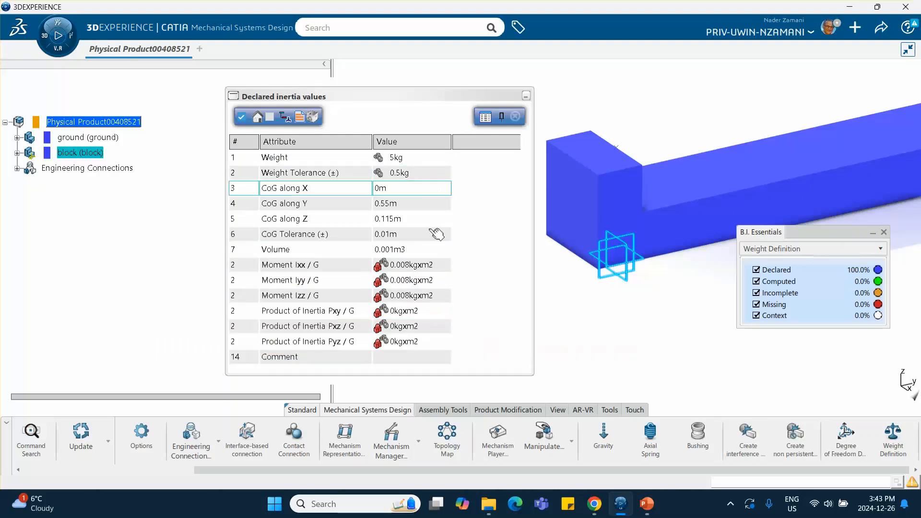
click(517, 117)
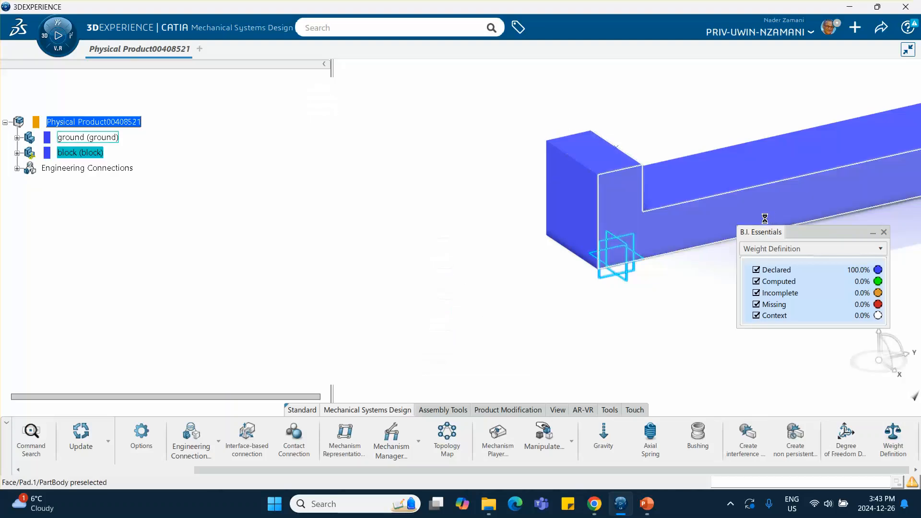
Exit the Weight Definition display and clear the selection in the assembly view.
click(884, 232)
middle_drag(706, 171, 545, 211)
click(549, 177)
click(464, 107)
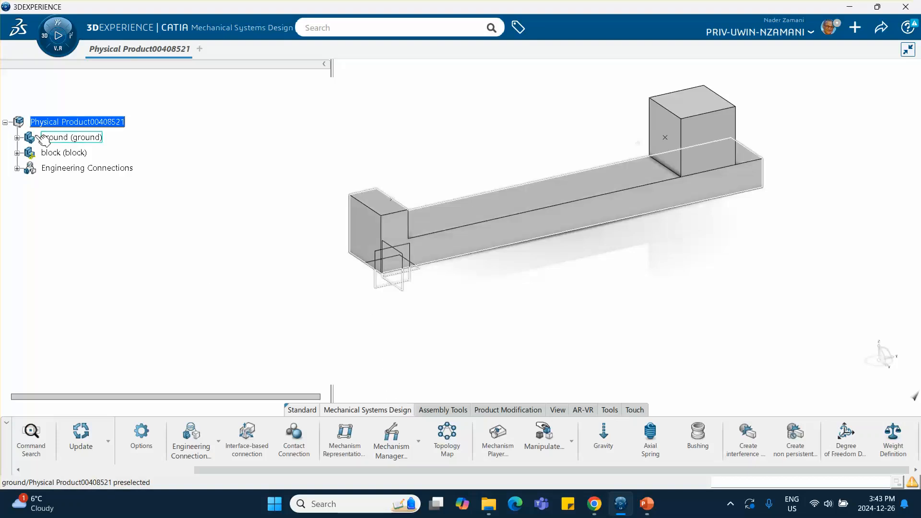
click(45, 37)
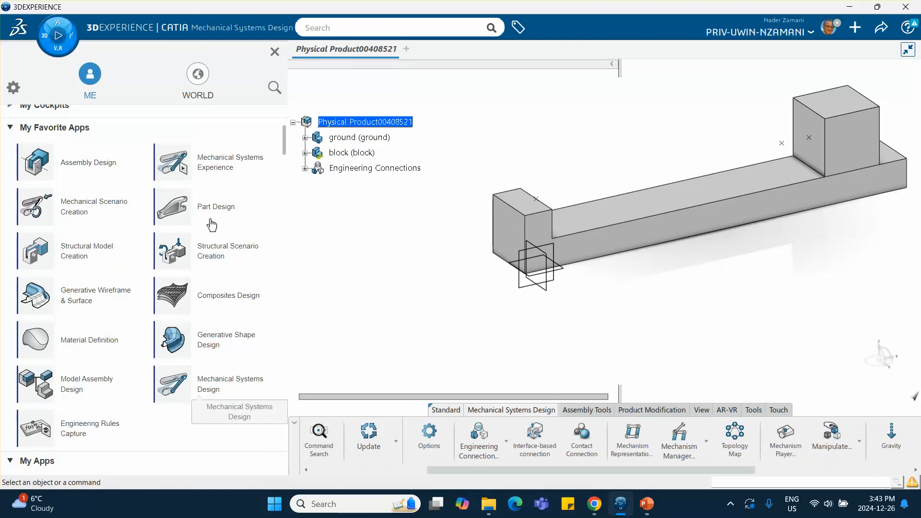
click(214, 172)
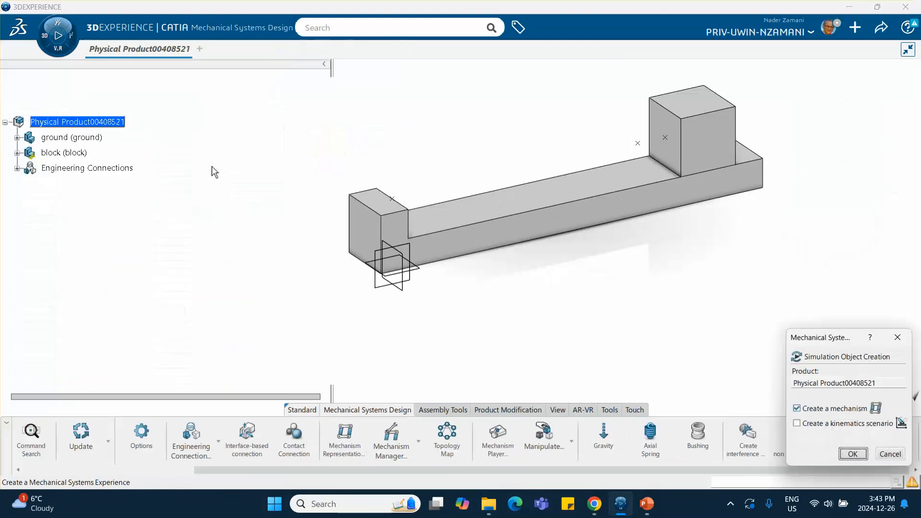
click(889, 454)
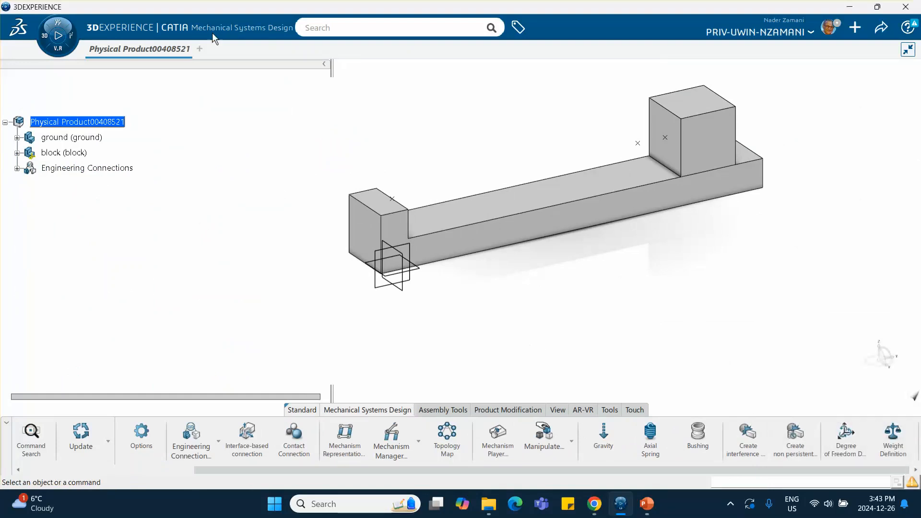
click(396, 441)
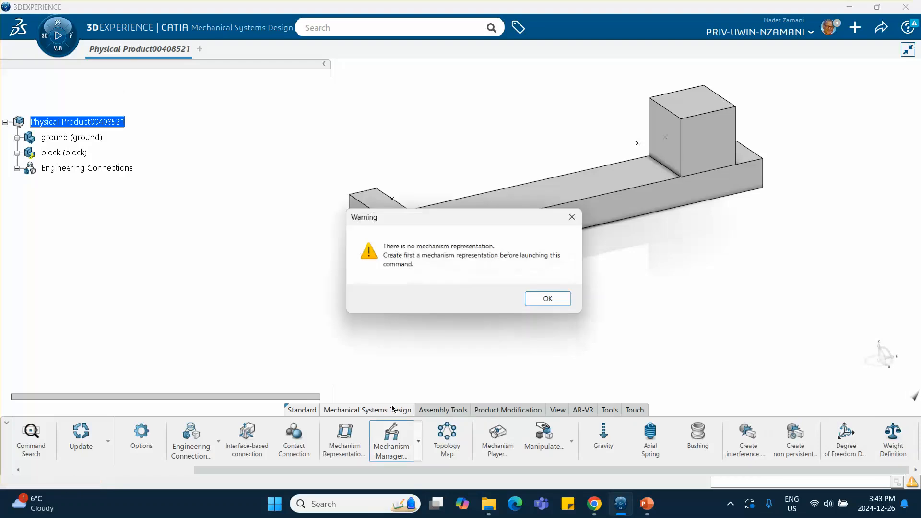
click(542, 299)
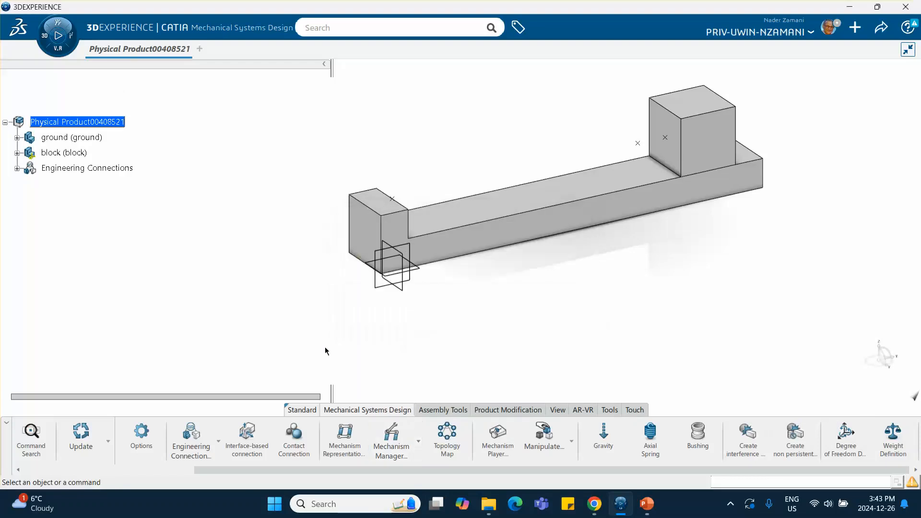
Create a mechanism representation for the product with the default properties, and check its included joints.
click(346, 434)
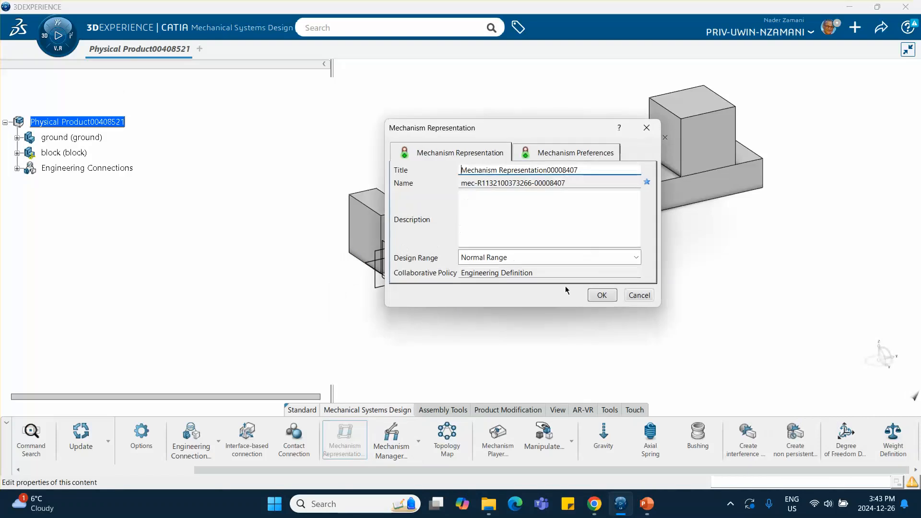
click(602, 294)
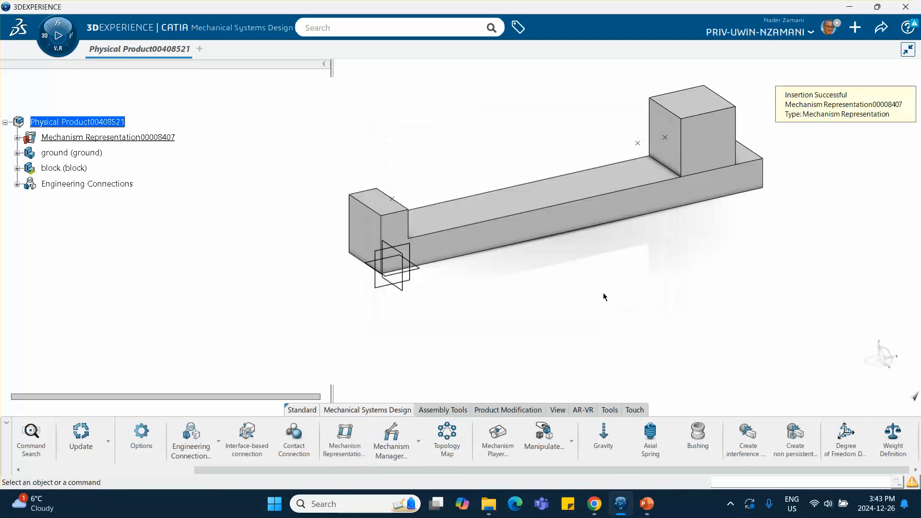
click(393, 443)
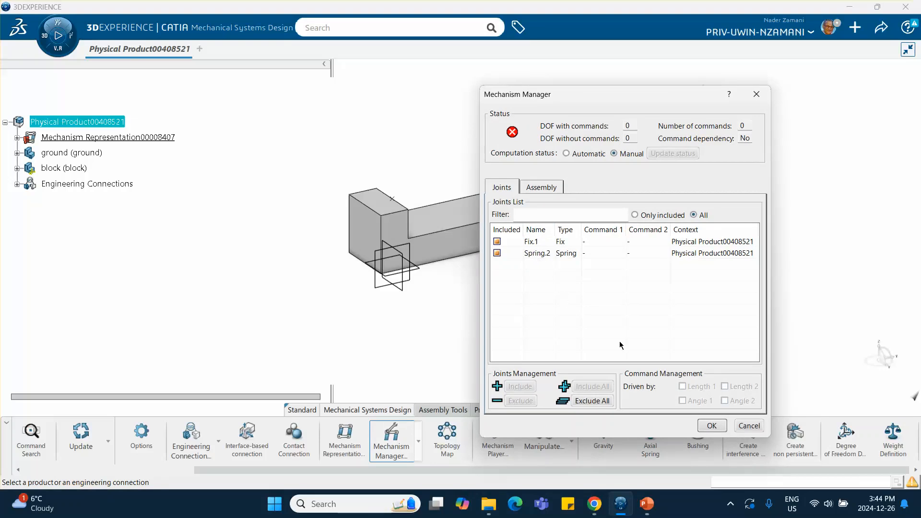
click(713, 427)
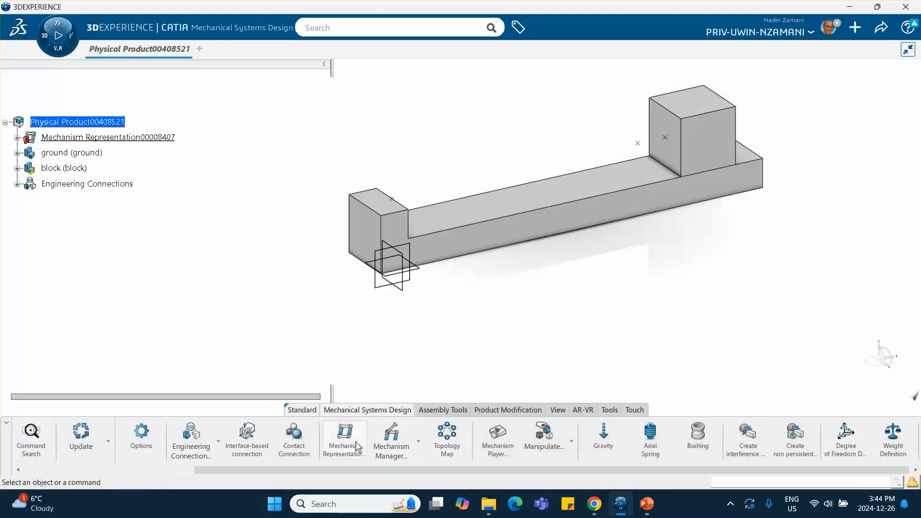
click(17, 138)
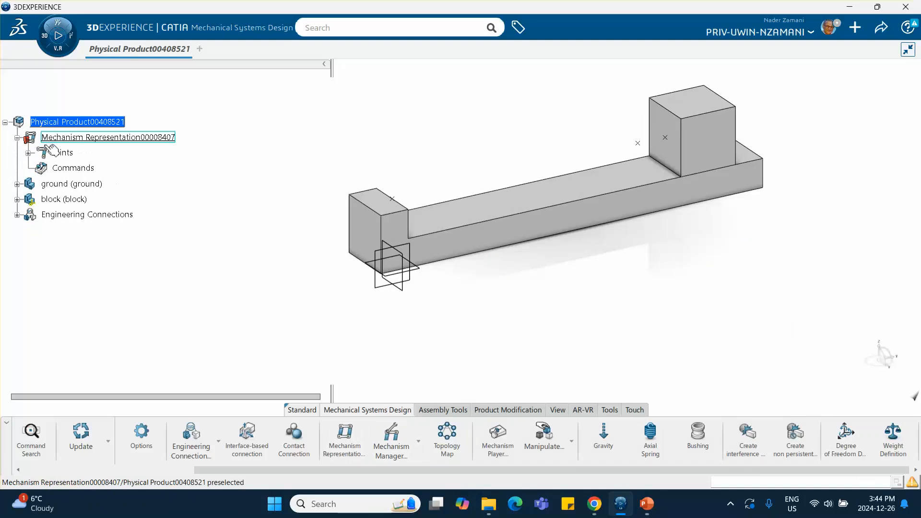
click(28, 152)
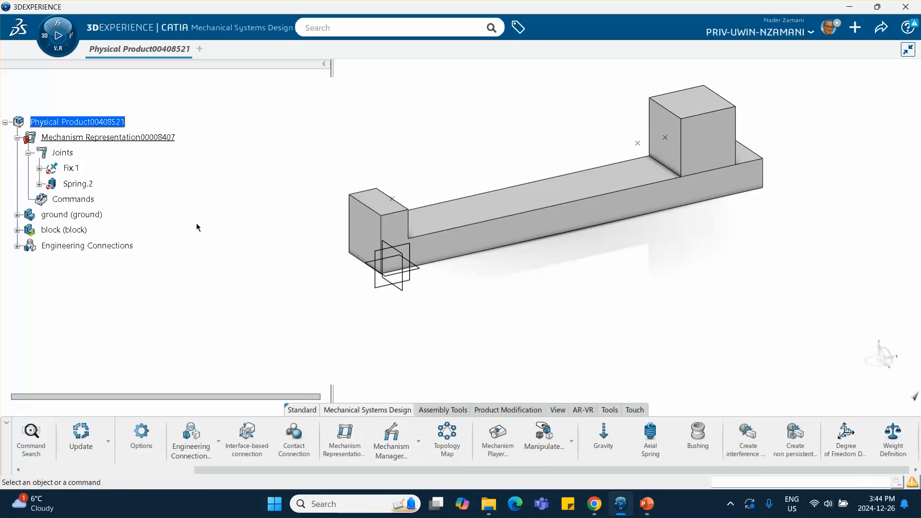
Switch to Mechanical Systems Experience and create a kinematics simulation of the product without creating a new mechanism or a kinematics scenario.
click(57, 24)
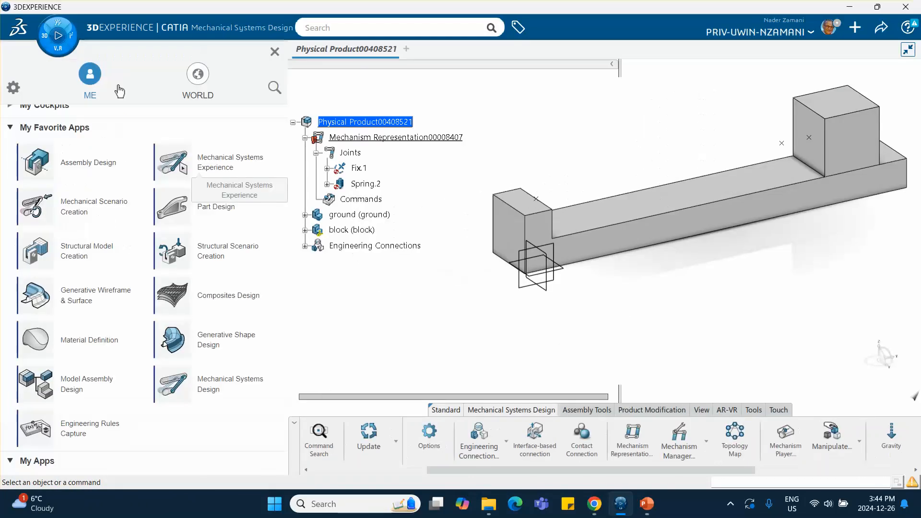
click(235, 168)
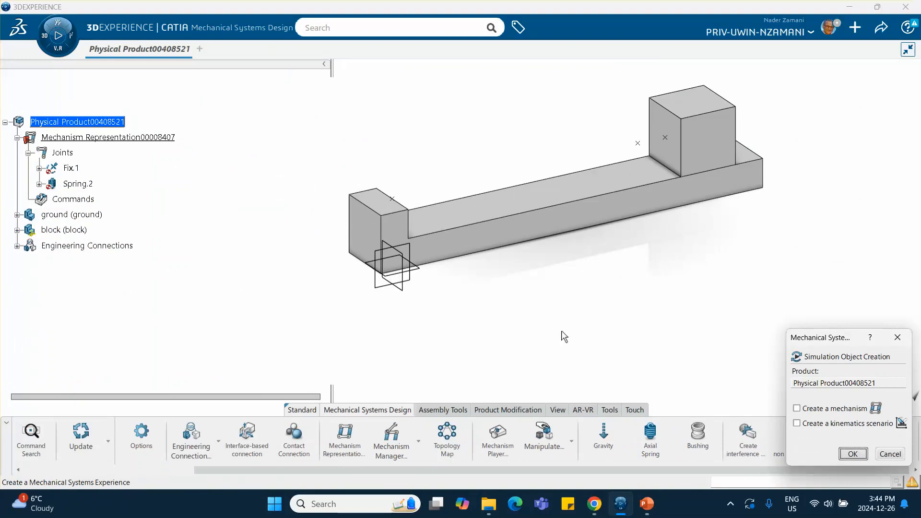
click(853, 454)
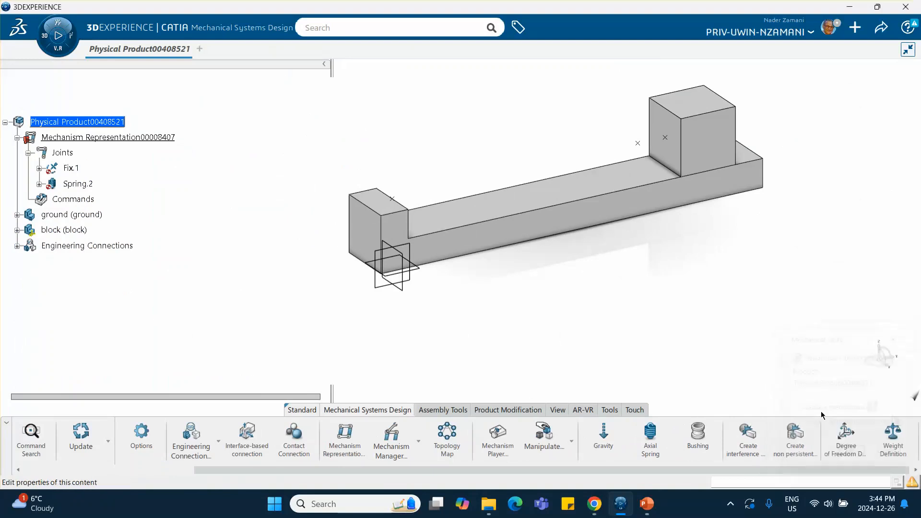
click(599, 277)
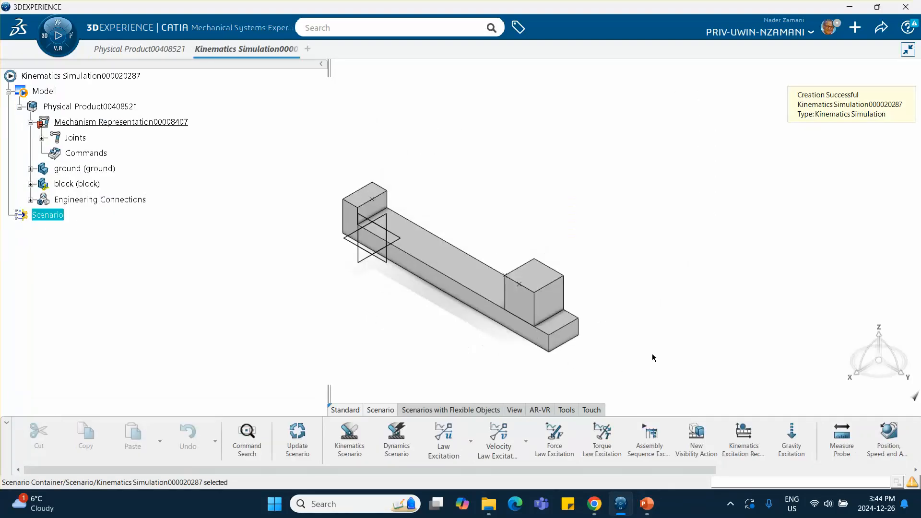
Start a minimum distance Measure Probe, unhide Point.3 of the ground and pick it as the first selection.
middle_drag(653, 358, 626, 333)
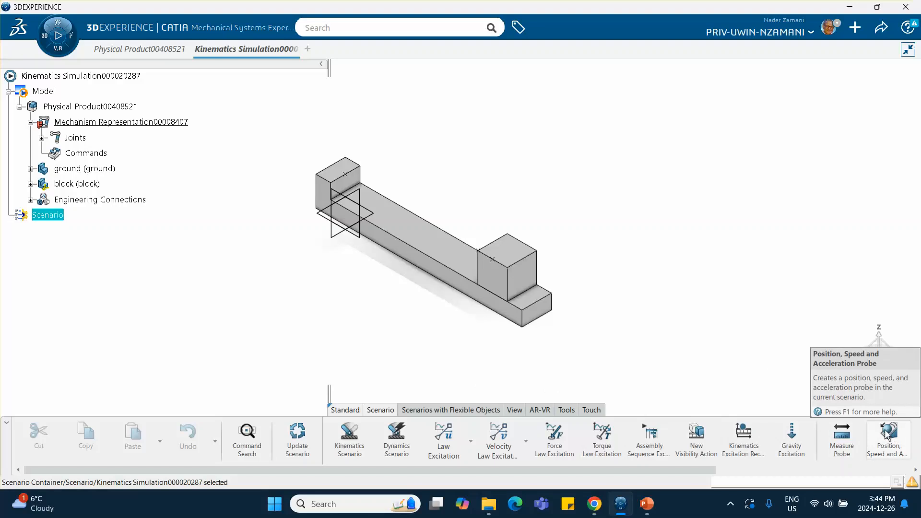
click(841, 437)
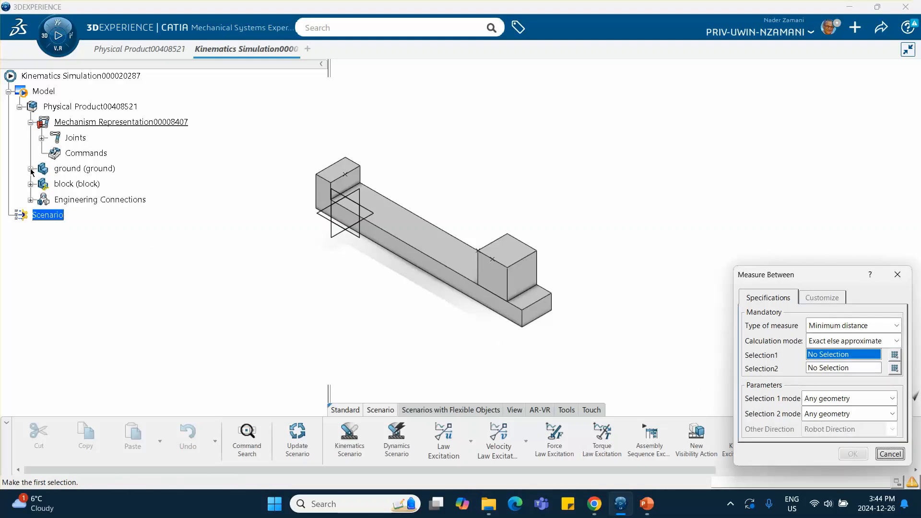
click(30, 169)
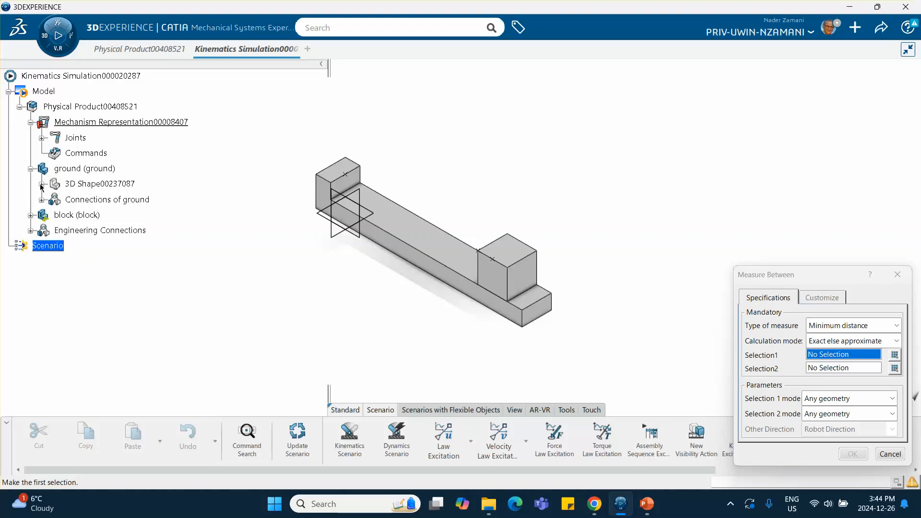
click(42, 184)
click(53, 246)
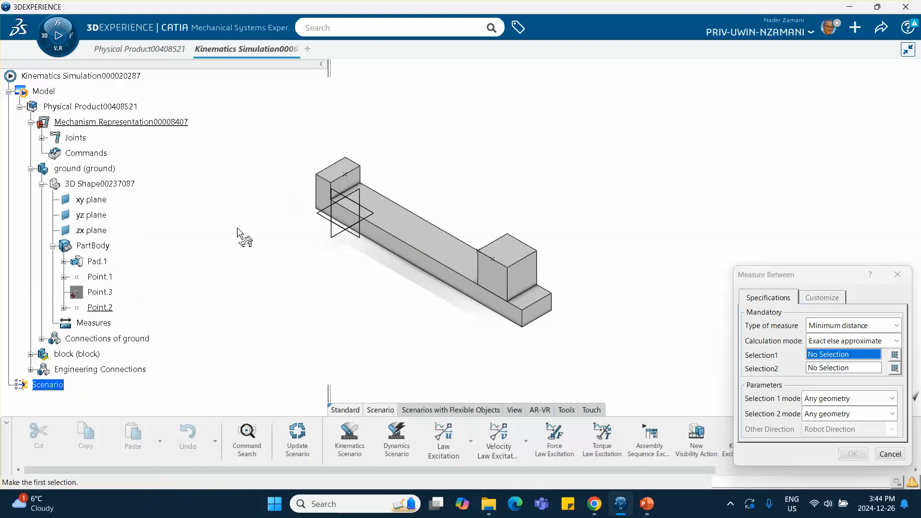
right_click(113, 296)
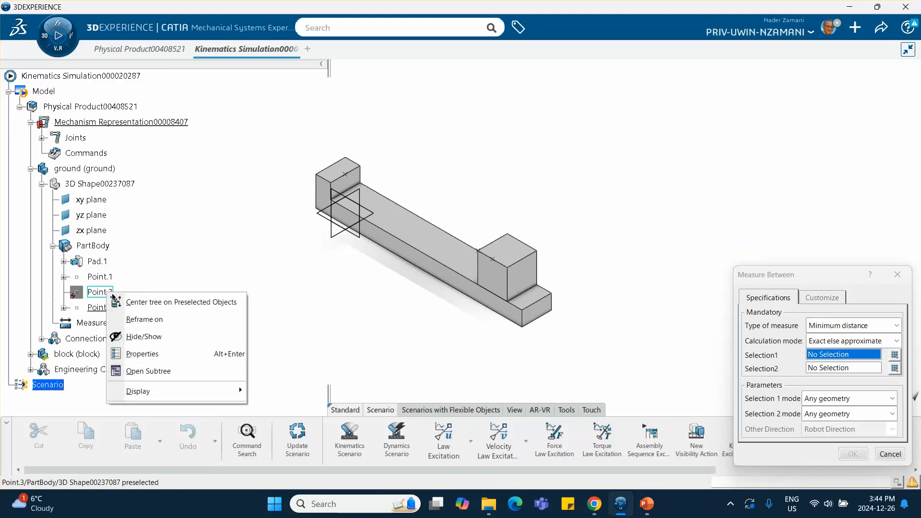
click(140, 337)
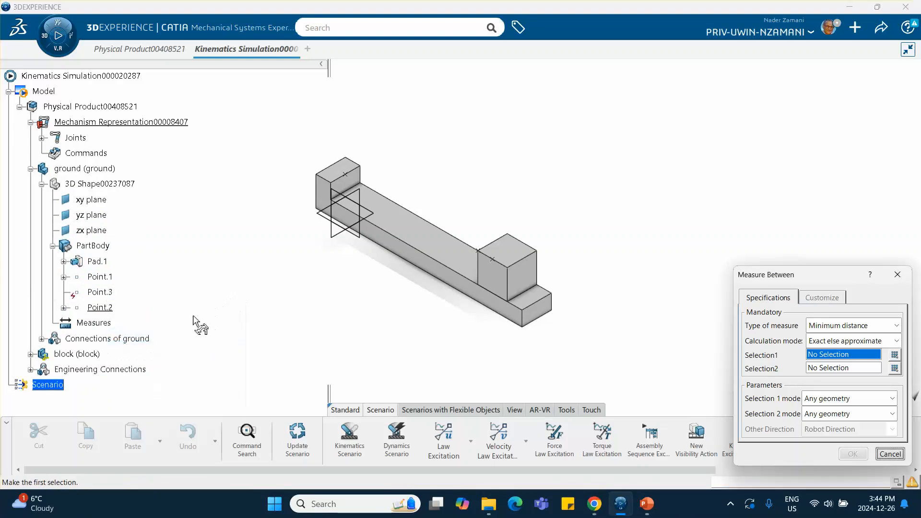
middle_drag(199, 326, 261, 309)
click(108, 294)
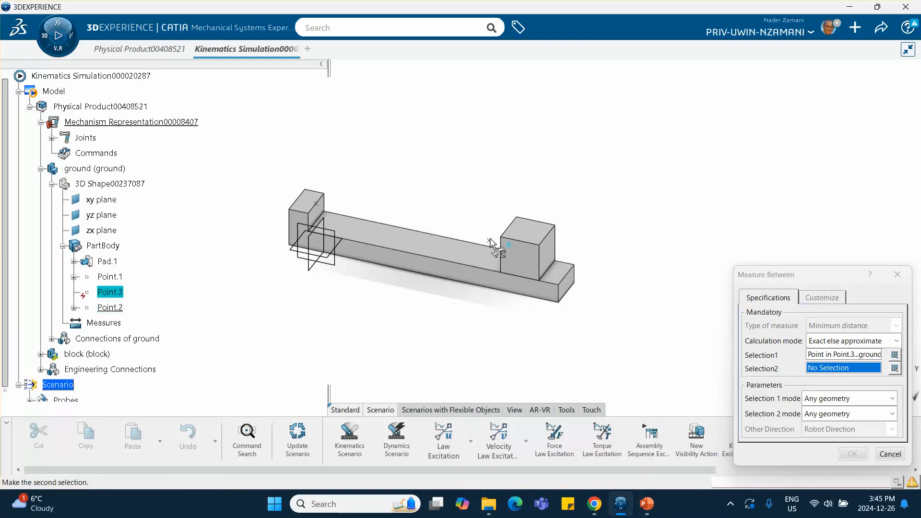
Pick Point.1 in the block's PartBody as the second selection and create the distance probe.
scroll(124, 249, down, 2)
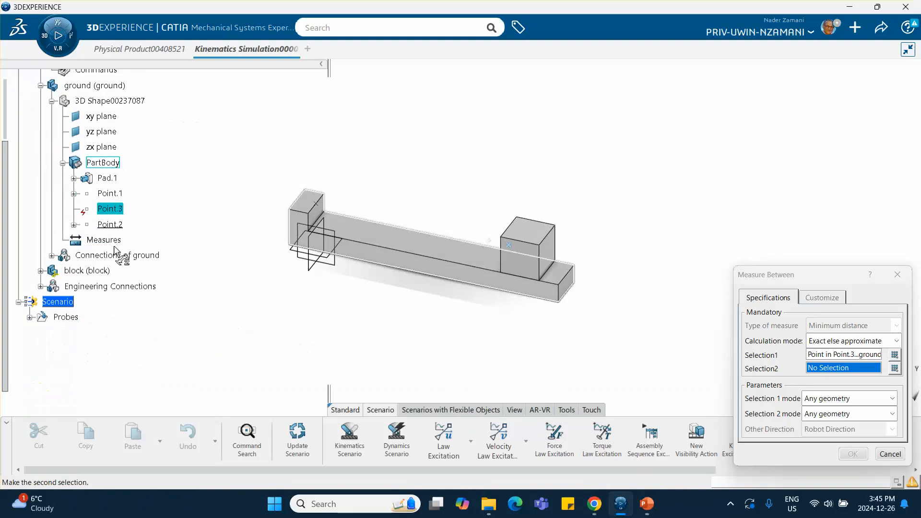
scroll(149, 245, up, 1)
scroll(132, 243, down, 1)
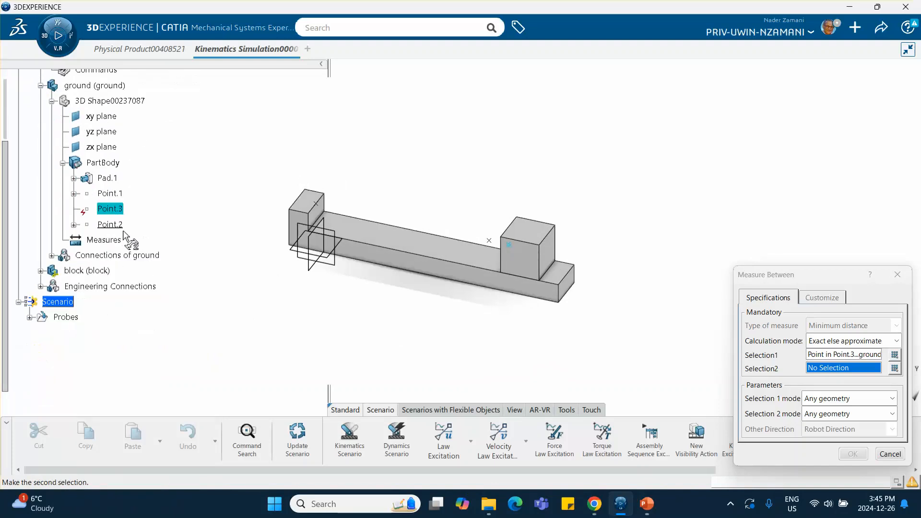
click(41, 271)
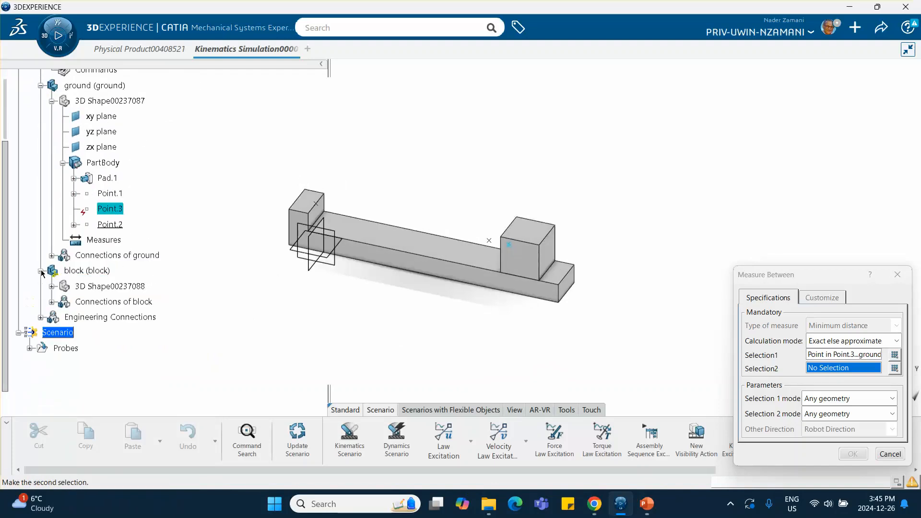
click(51, 287)
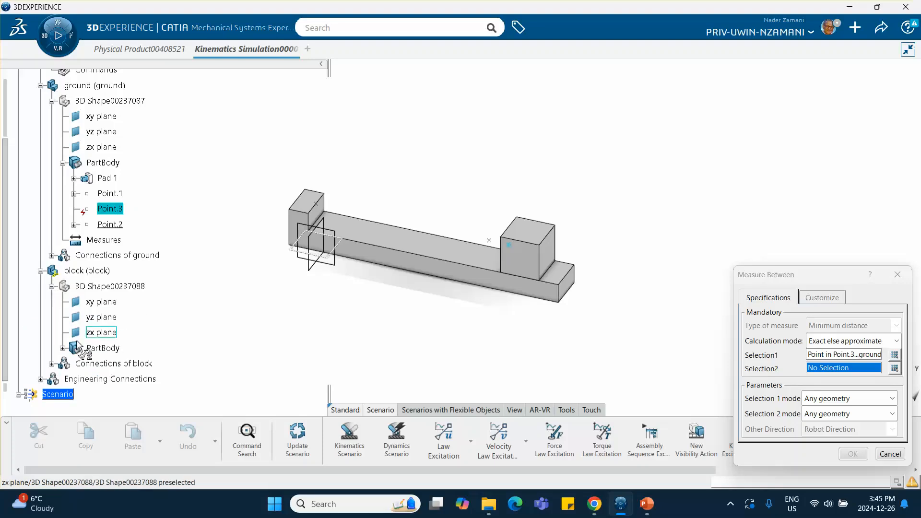
click(63, 349)
scroll(135, 331, down, 1)
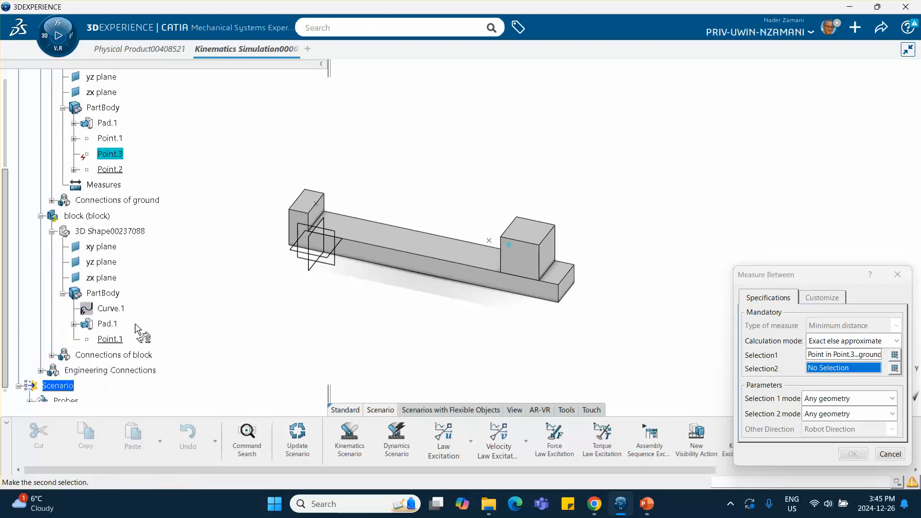
click(110, 339)
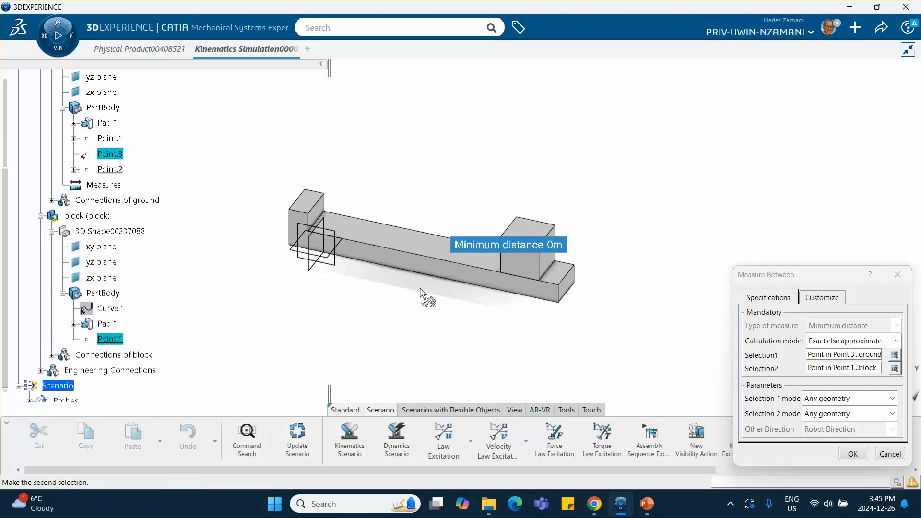
mouse_move(455, 314)
middle_down()
mouse_move(582, 308)
mouse_move(508, 346)
mouse_move(483, 249)
mouse_move(475, 282)
mouse_move(423, 309)
mouse_move(456, 324)
middle_up()
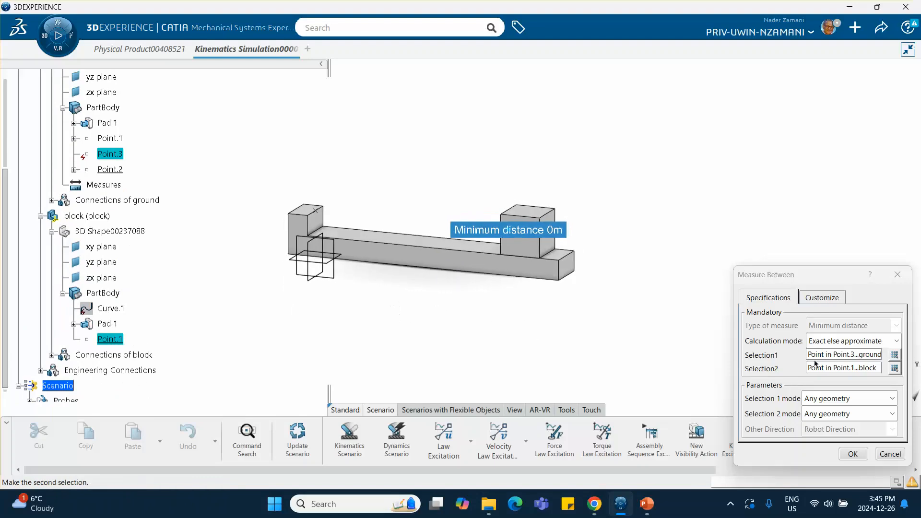
click(847, 454)
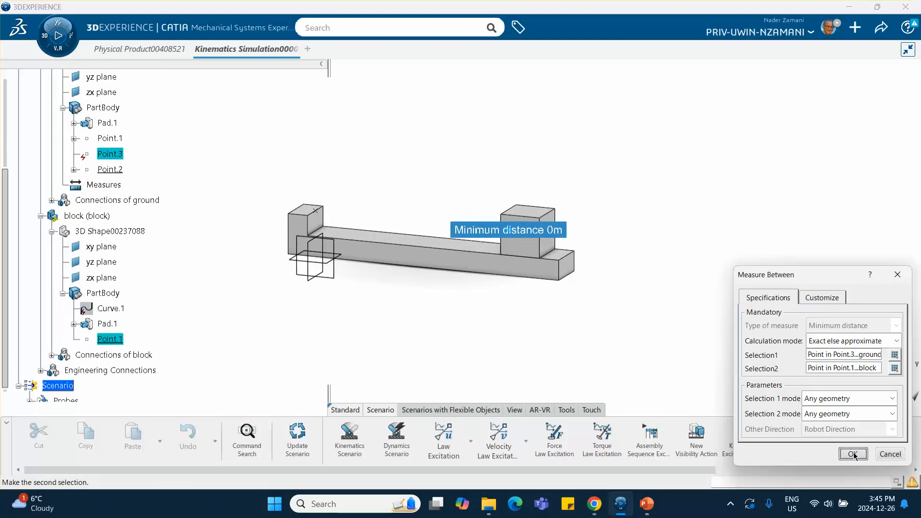
Try to hide the minimum distance label directly in the 3D view.
right_click(478, 227)
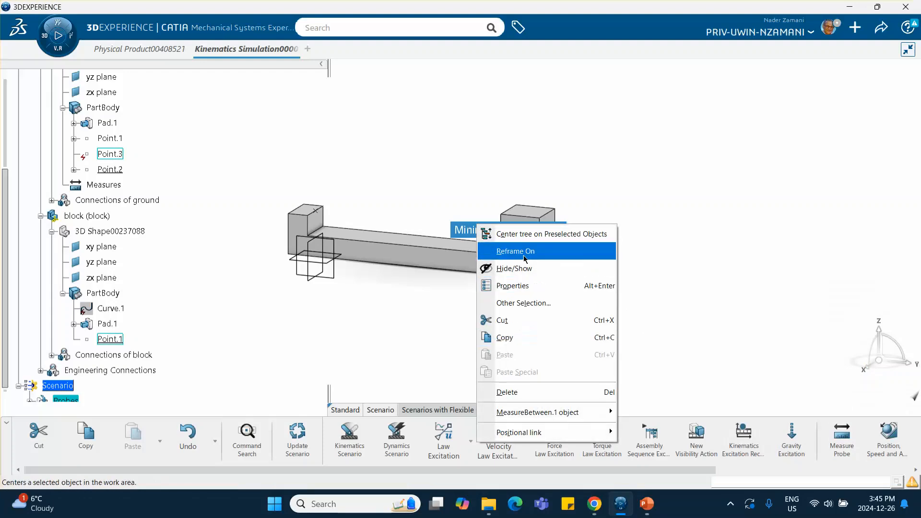
click(512, 268)
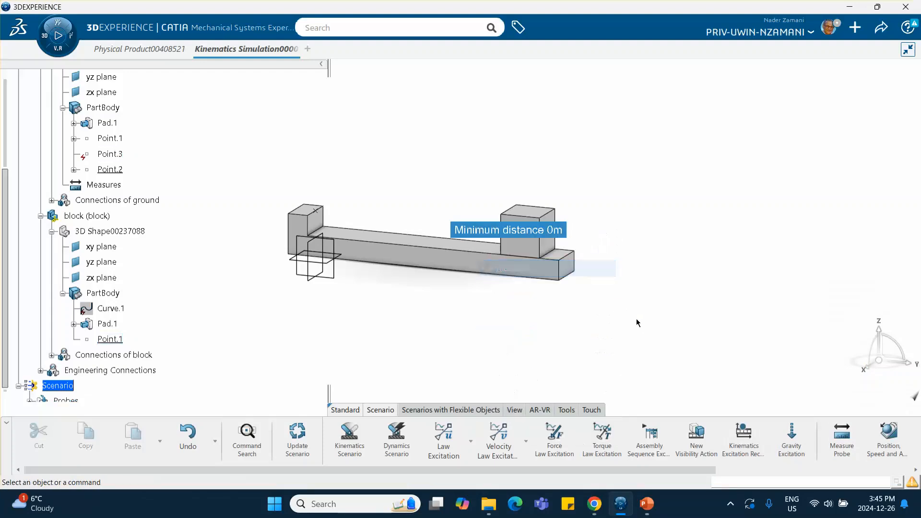
right_click(473, 230)
click(508, 269)
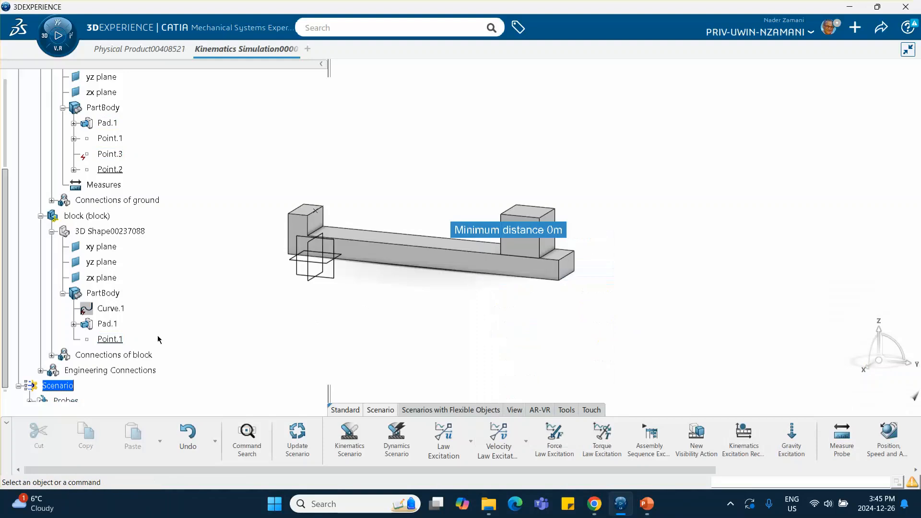
Try to hide the MeasureBetween.1 distance probe through its entry under the scenario's Probes node.
scroll(77, 377, down, 1)
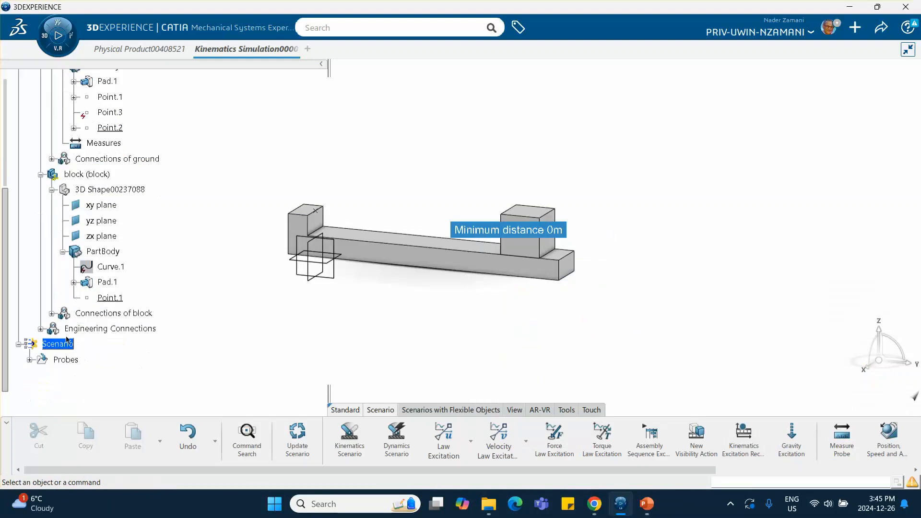
click(29, 360)
right_click(107, 374)
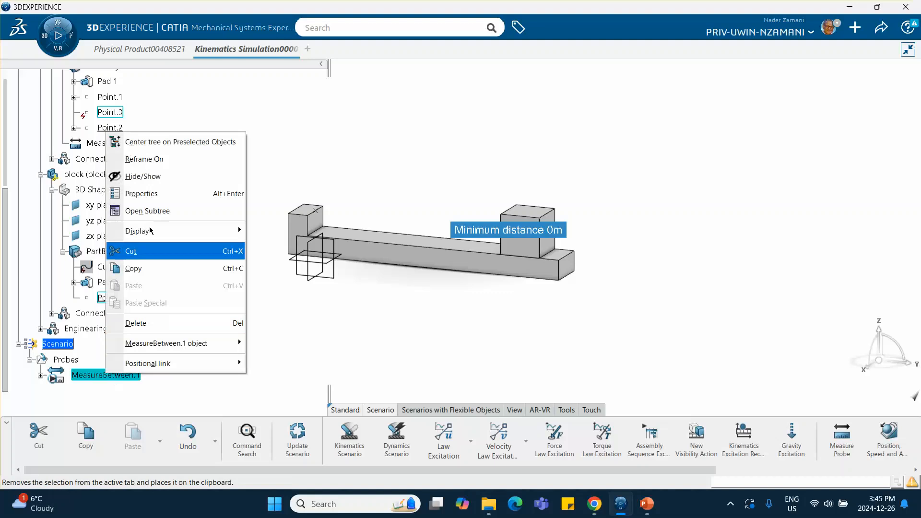
click(142, 176)
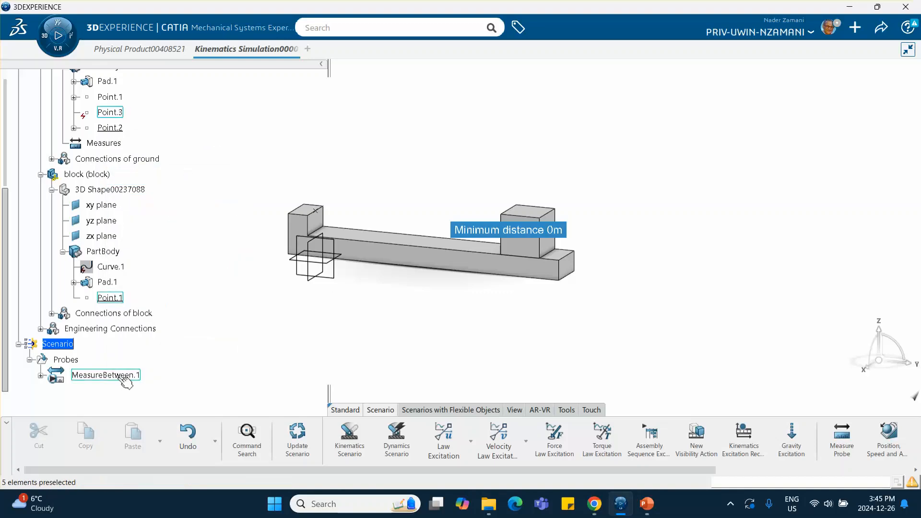
click(122, 377)
middle_drag(556, 318, 389, 338)
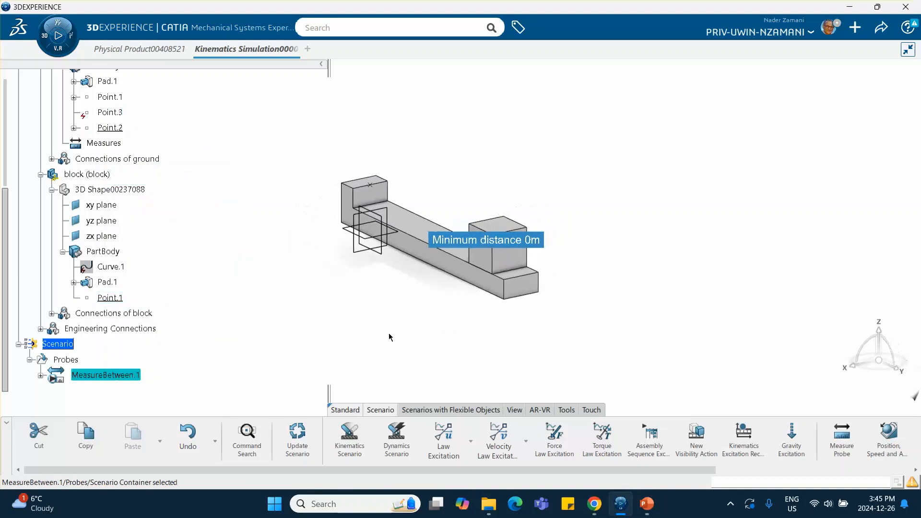
middle_drag(192, 309, 206, 290)
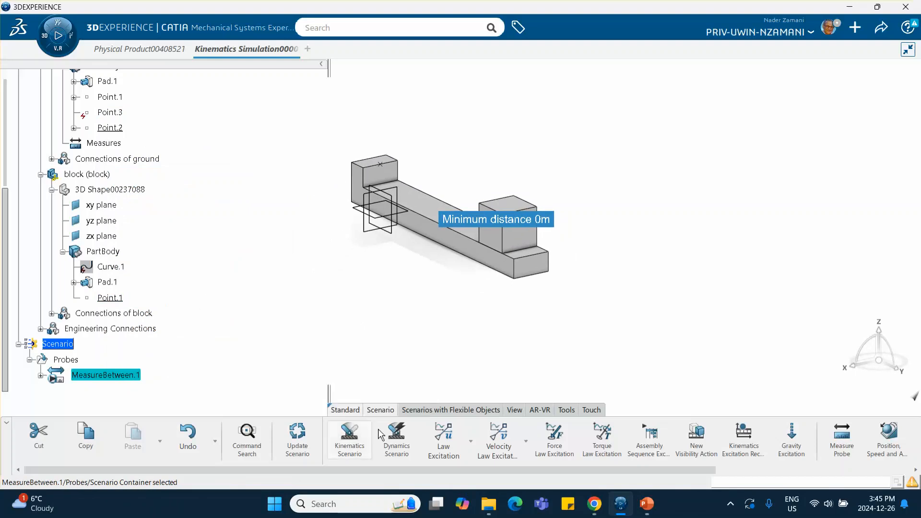
Start a Dynamics Scenario and add the MeasureBetween.1 probe to its referenced probes.
click(395, 442)
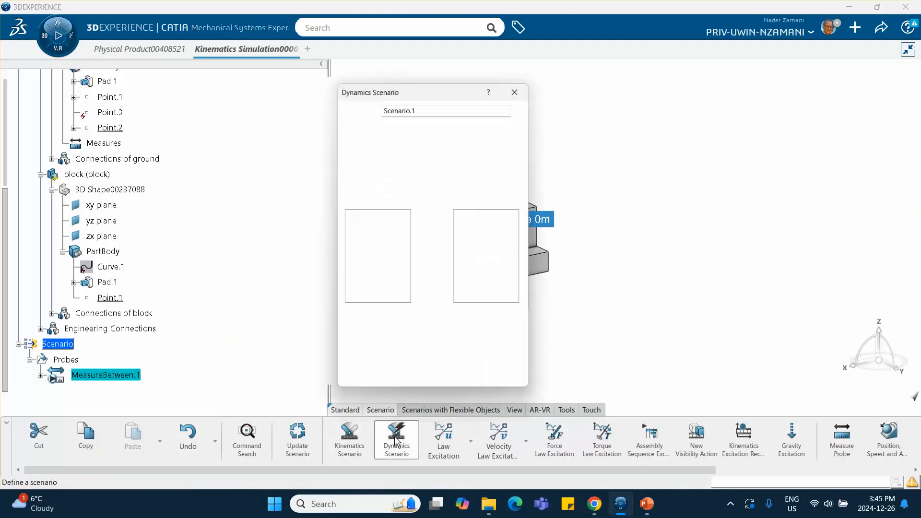
click(408, 148)
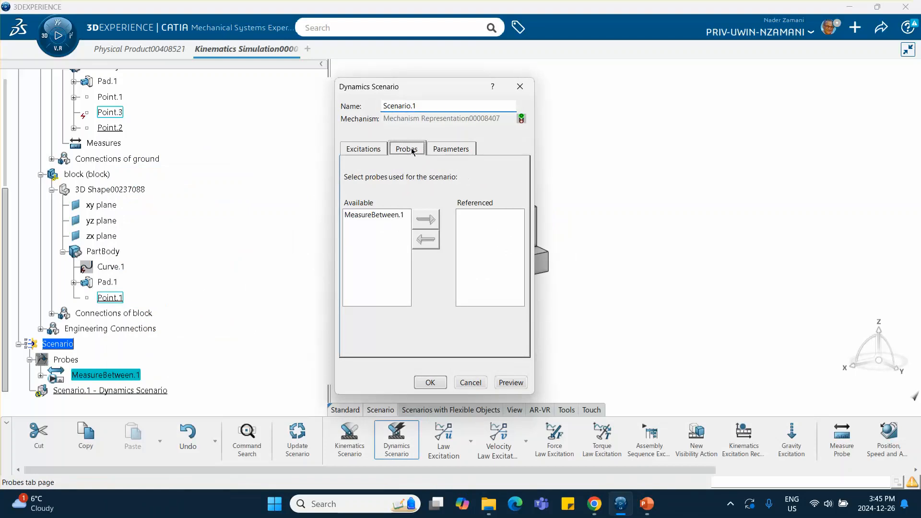
click(391, 215)
click(425, 219)
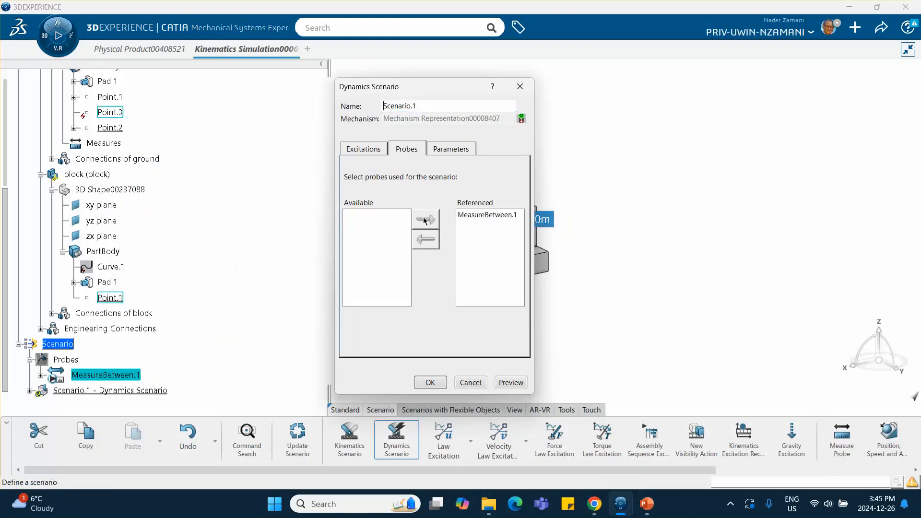
Check the simulation parameters on slide 4 in PowerPoint, set the dynamics scenario's end time to 0.45 s and create the scenario.
click(442, 150)
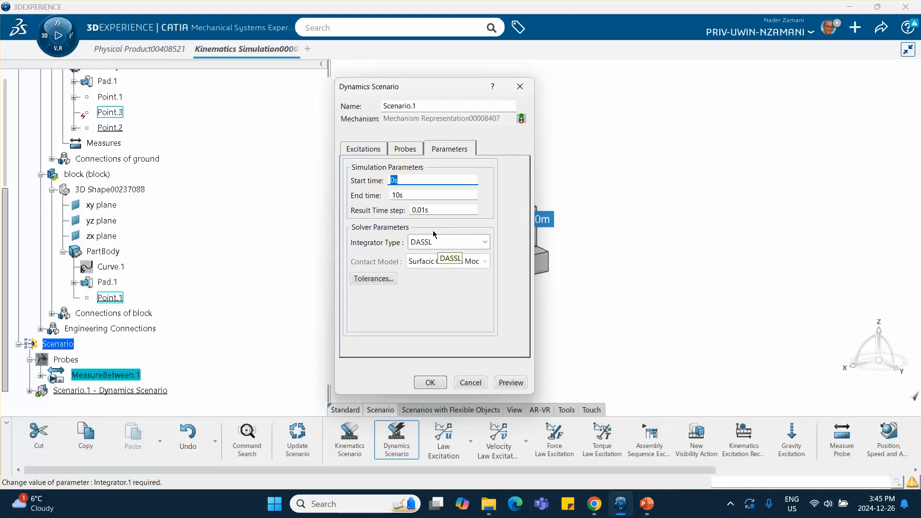
drag(409, 194, 343, 187)
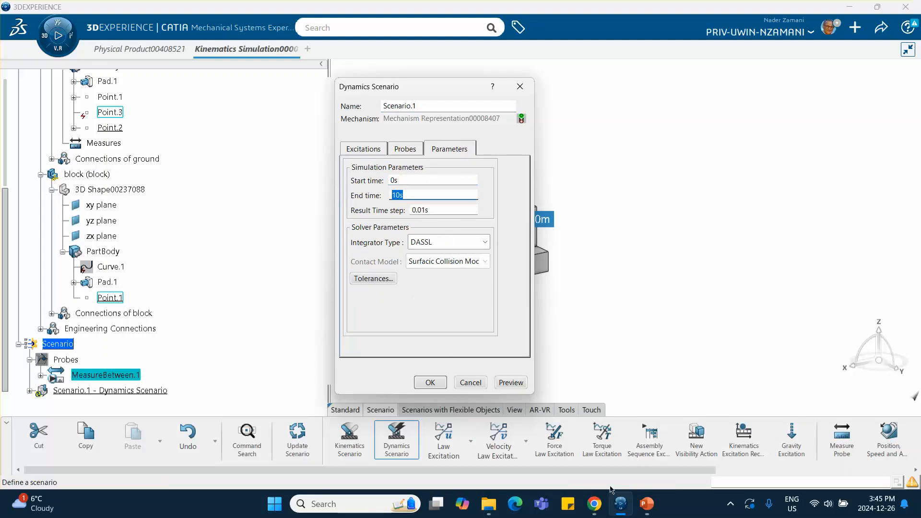
click(647, 504)
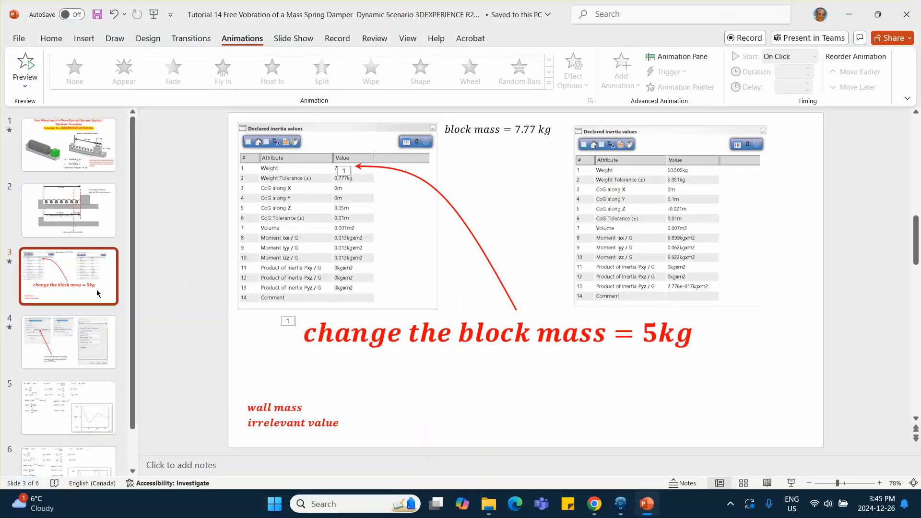
click(90, 349)
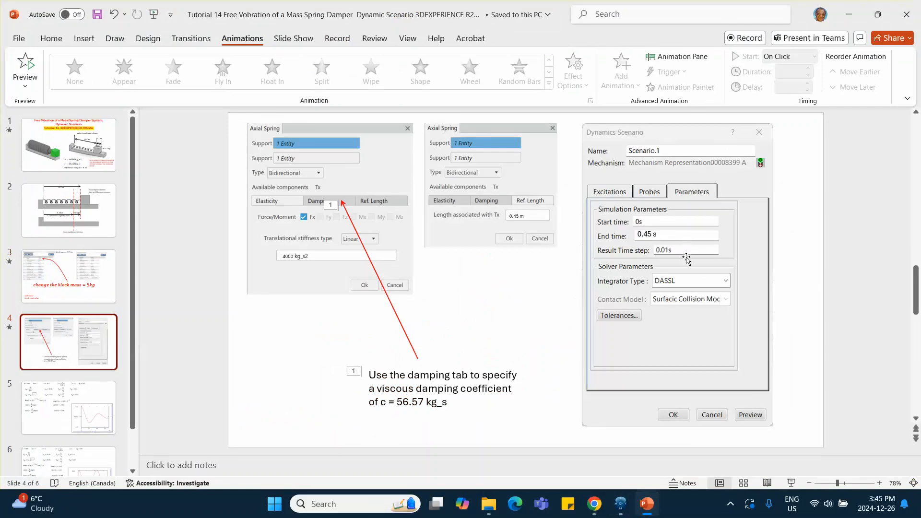
click(849, 15)
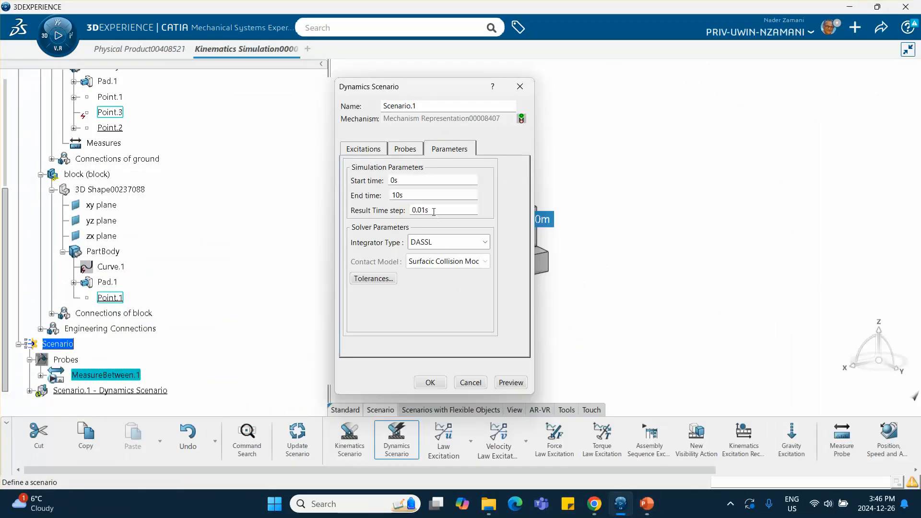
drag(411, 195, 377, 188)
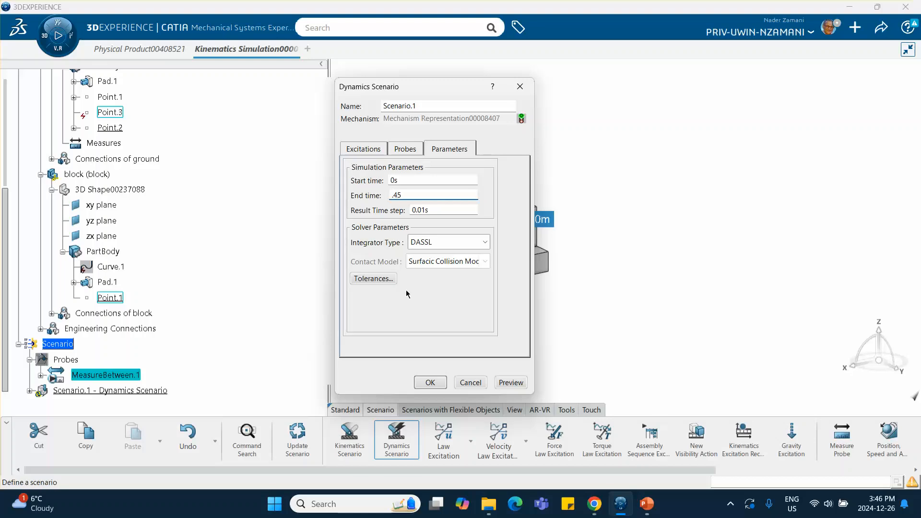
click(431, 383)
Force compute Scenario.1 and generate its simulation results.
middle_drag(398, 313, 458, 315)
scroll(170, 226, down, 5)
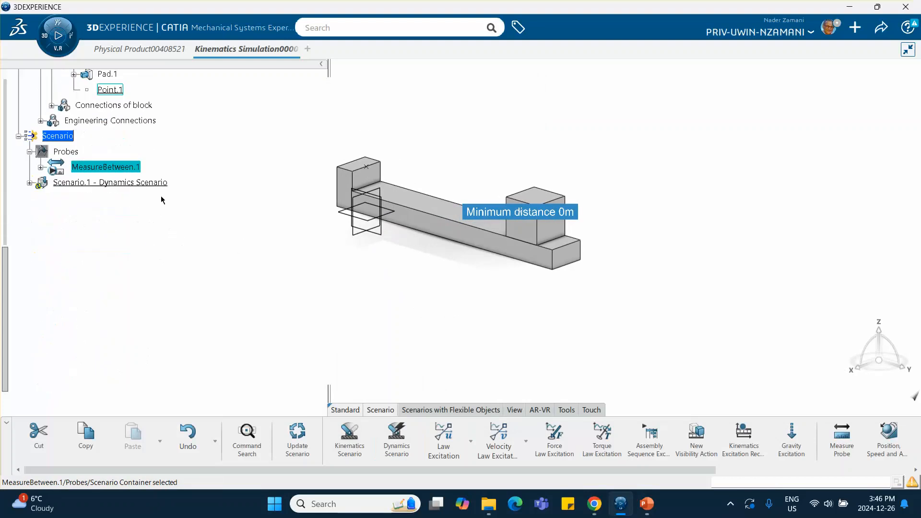
right_click(133, 185)
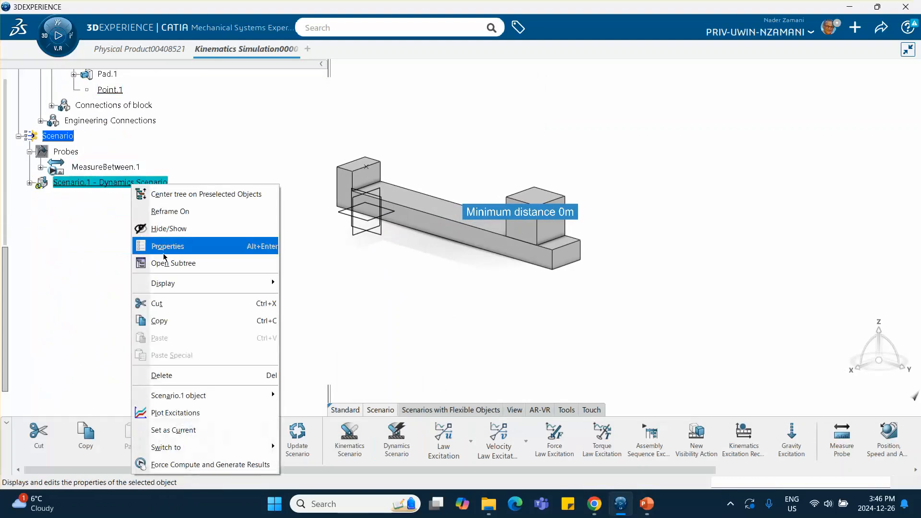
click(172, 464)
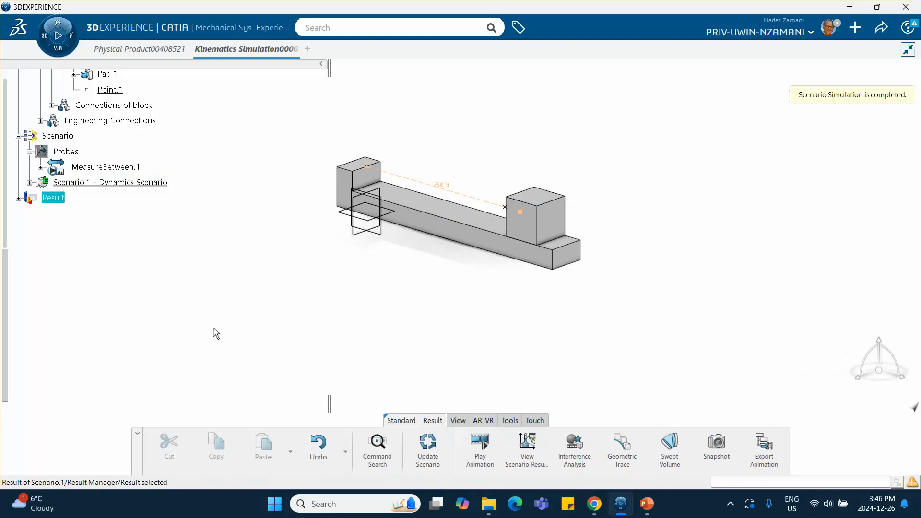
Switch to PowerPoint and examine the damped and undamped analytical displacement solutions on slides 5 and 6.
click(647, 504)
click(71, 424)
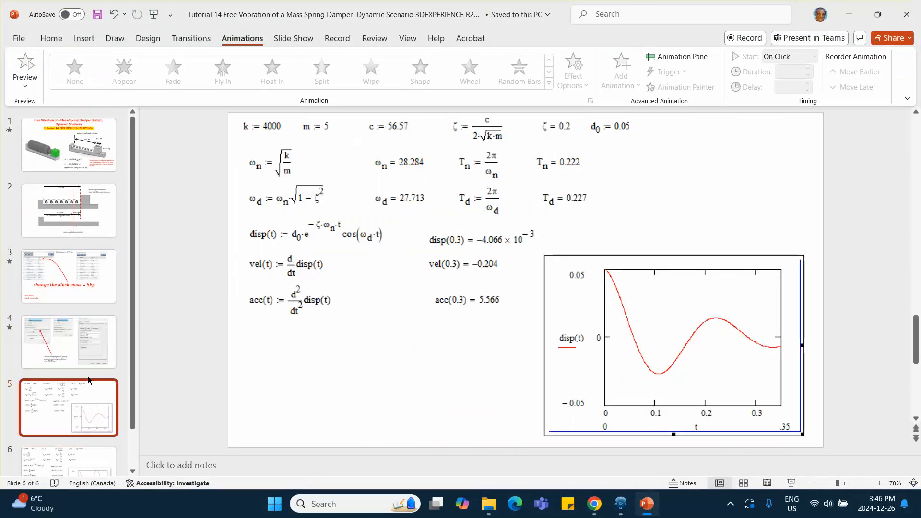
click(64, 459)
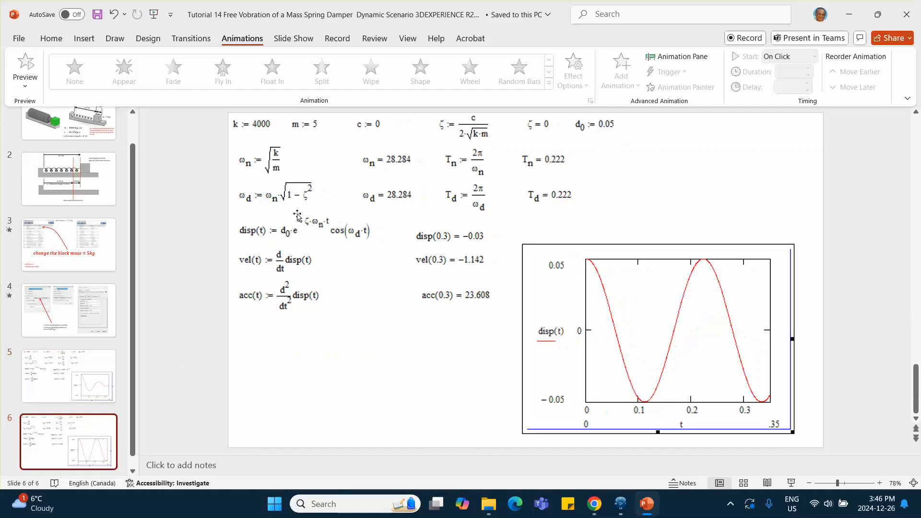